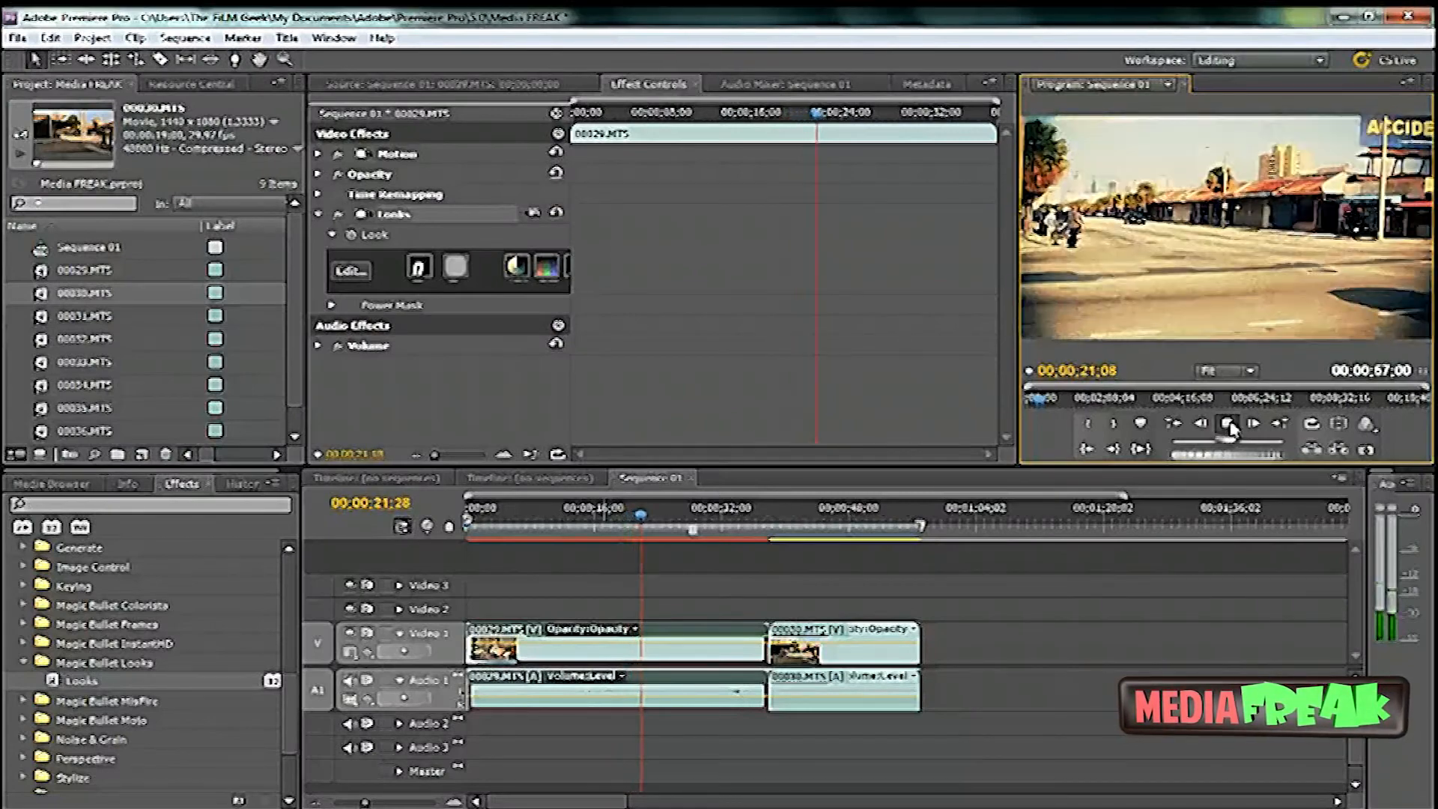
Move the playhead to 00;00;02;22 and compare the 00029.MTS clip with its Looks effect turned off and back on.
click(1310, 808)
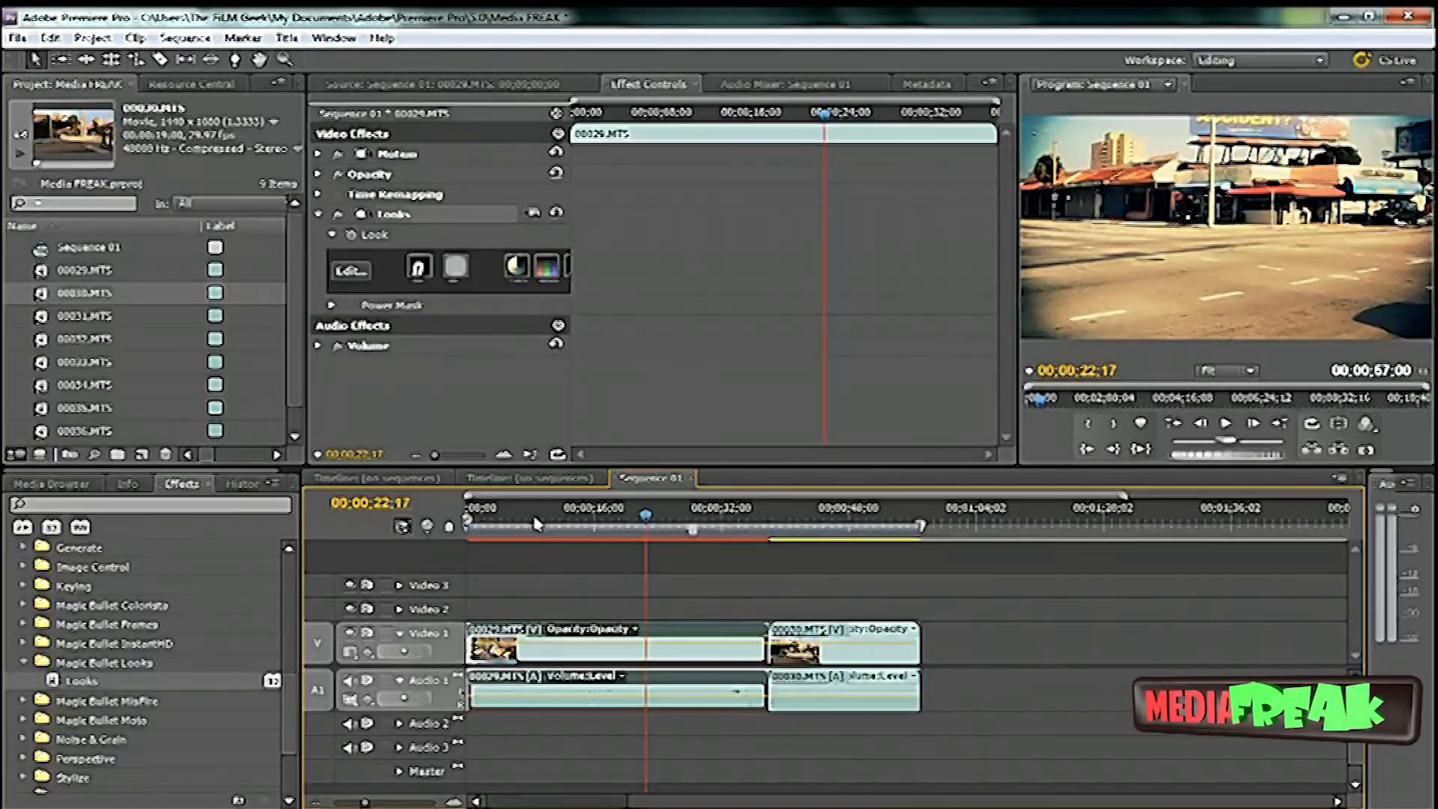
drag(644, 524, 488, 525)
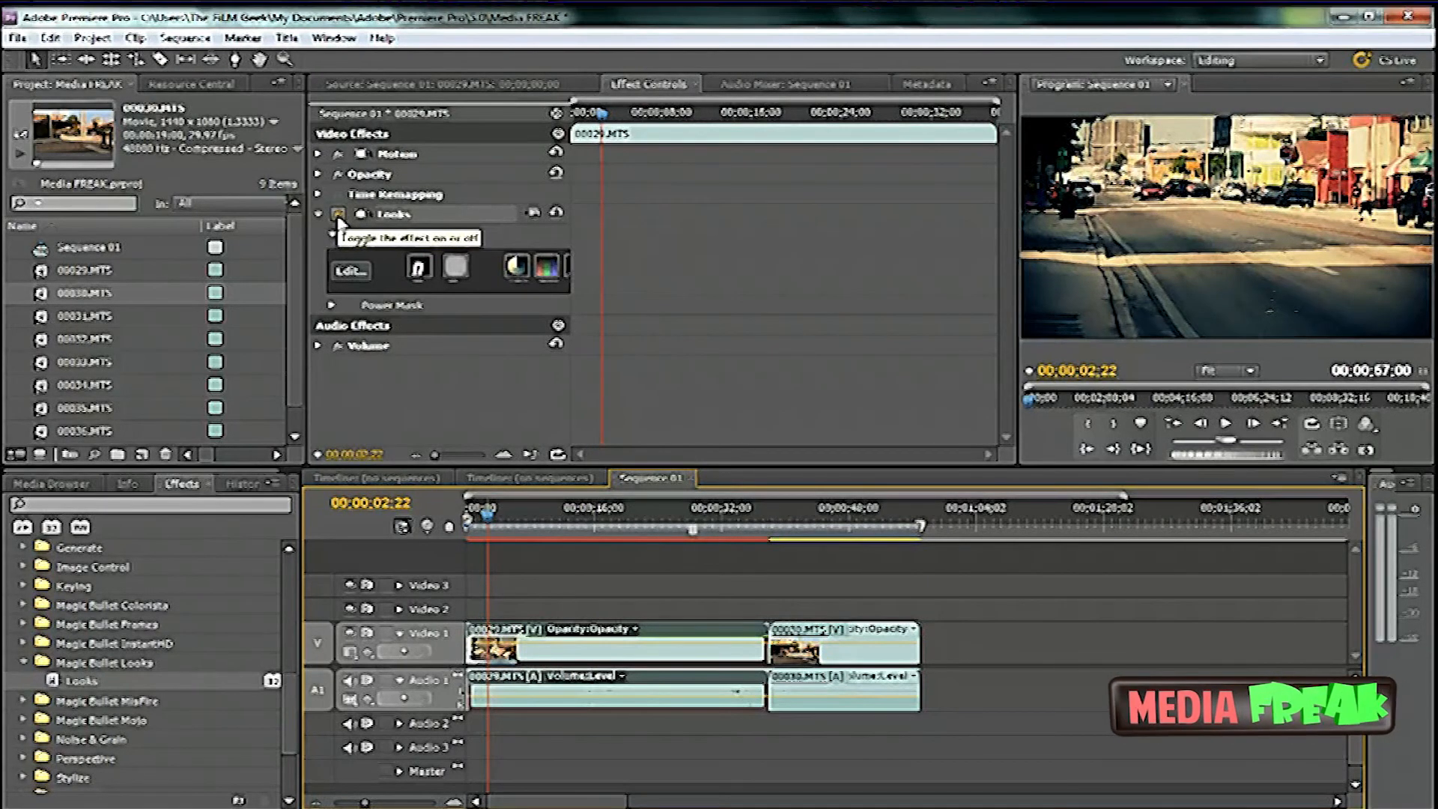
click(338, 217)
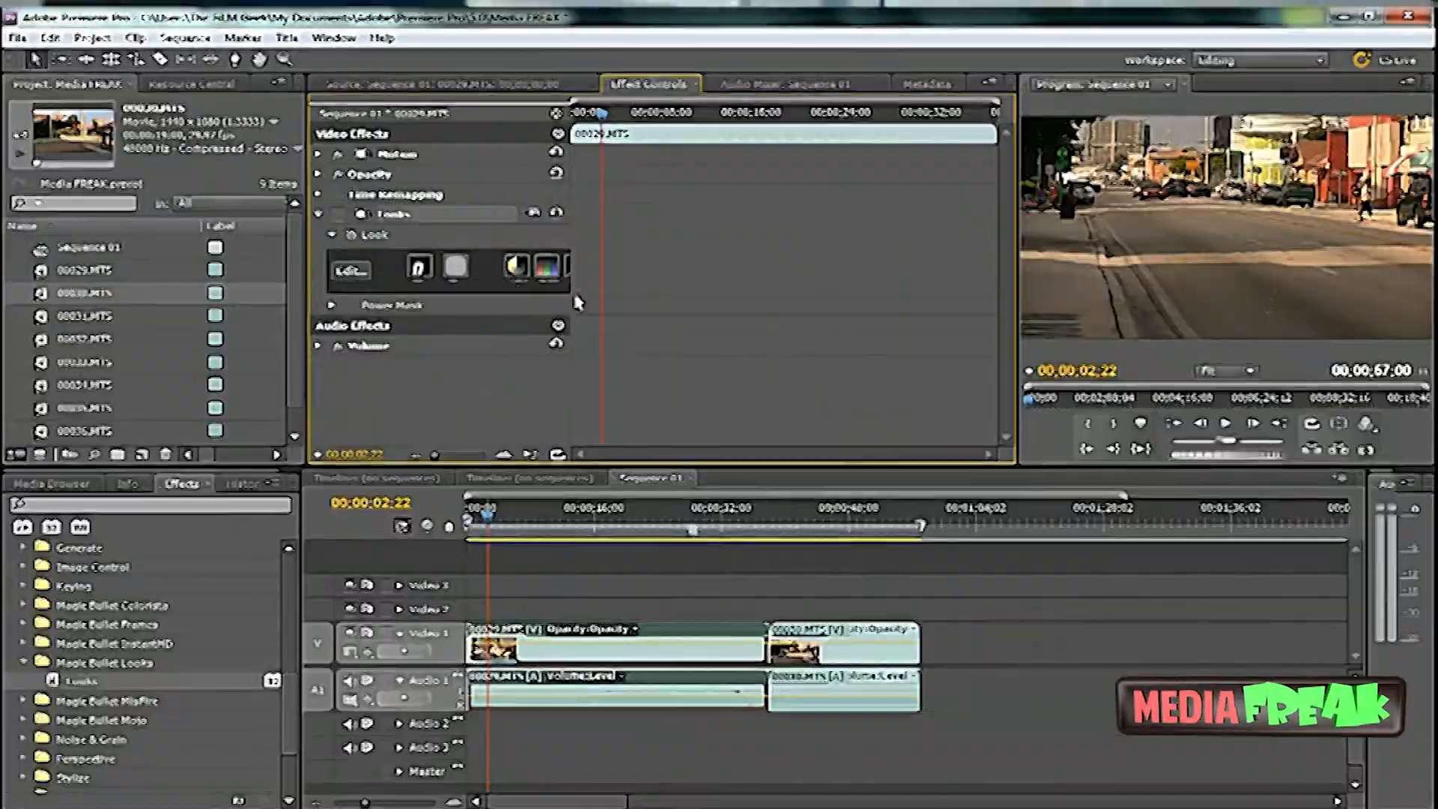
click(338, 215)
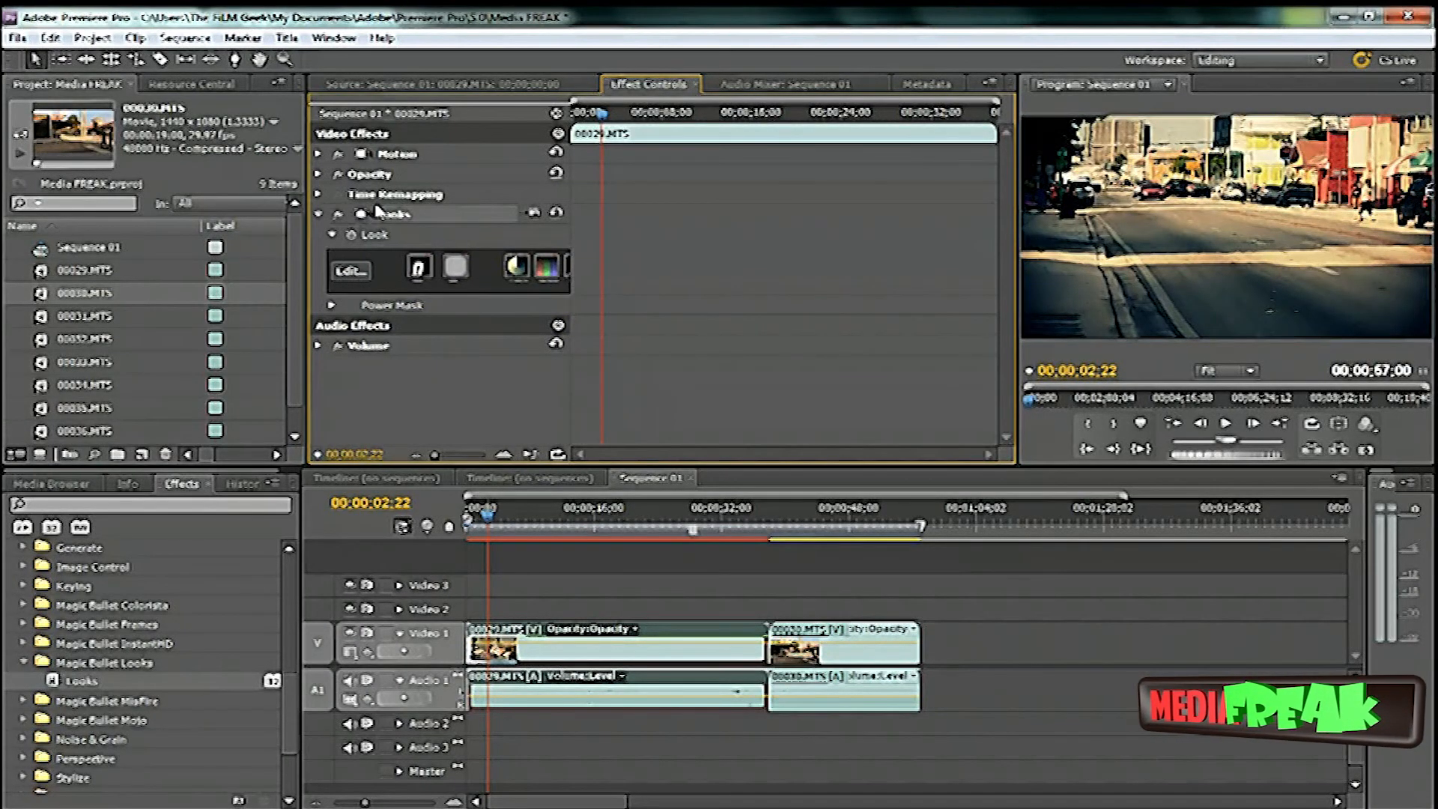
Open the Looks editor for the clip and browse its preset looks, including the Popular Film category.
click(358, 274)
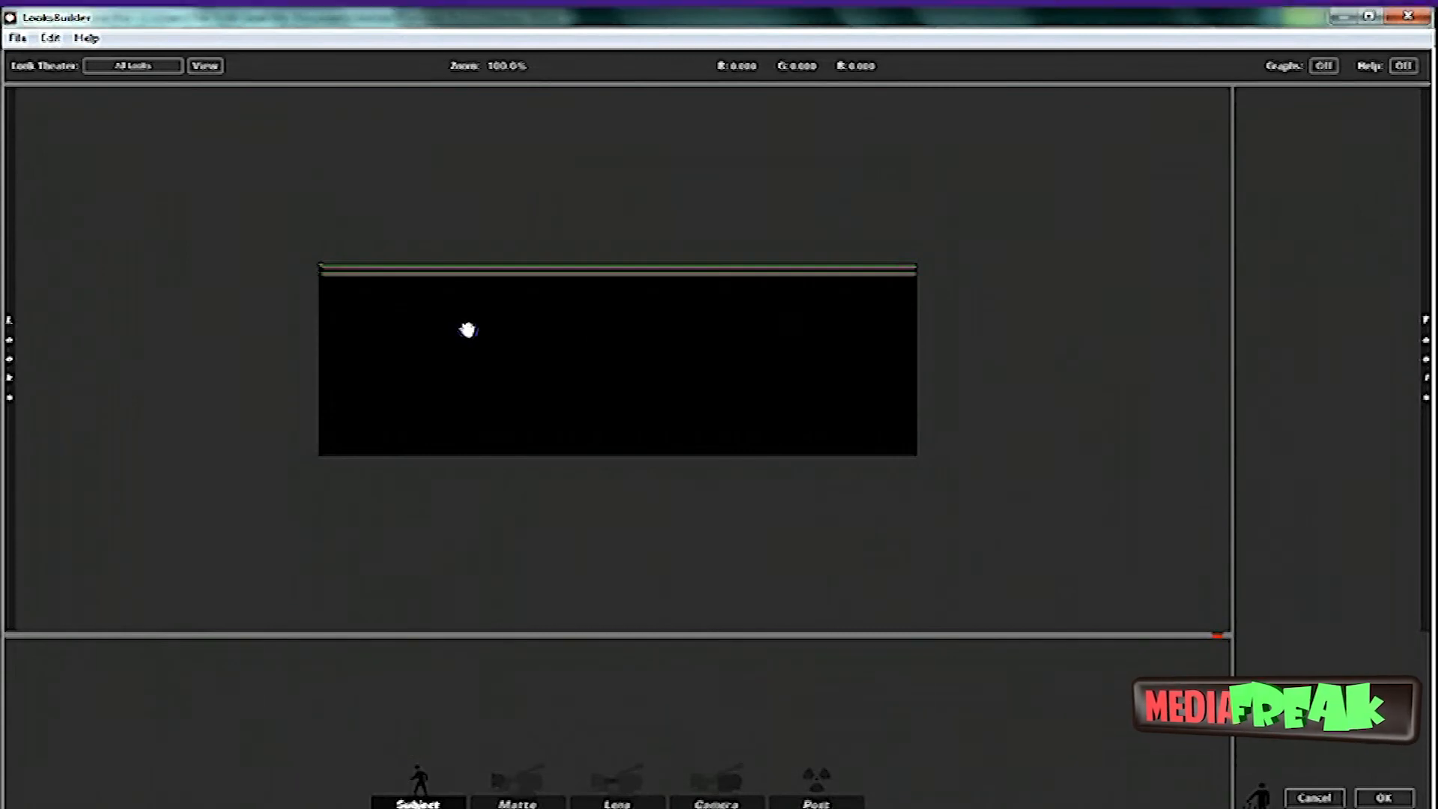
mouse_move(9, 360)
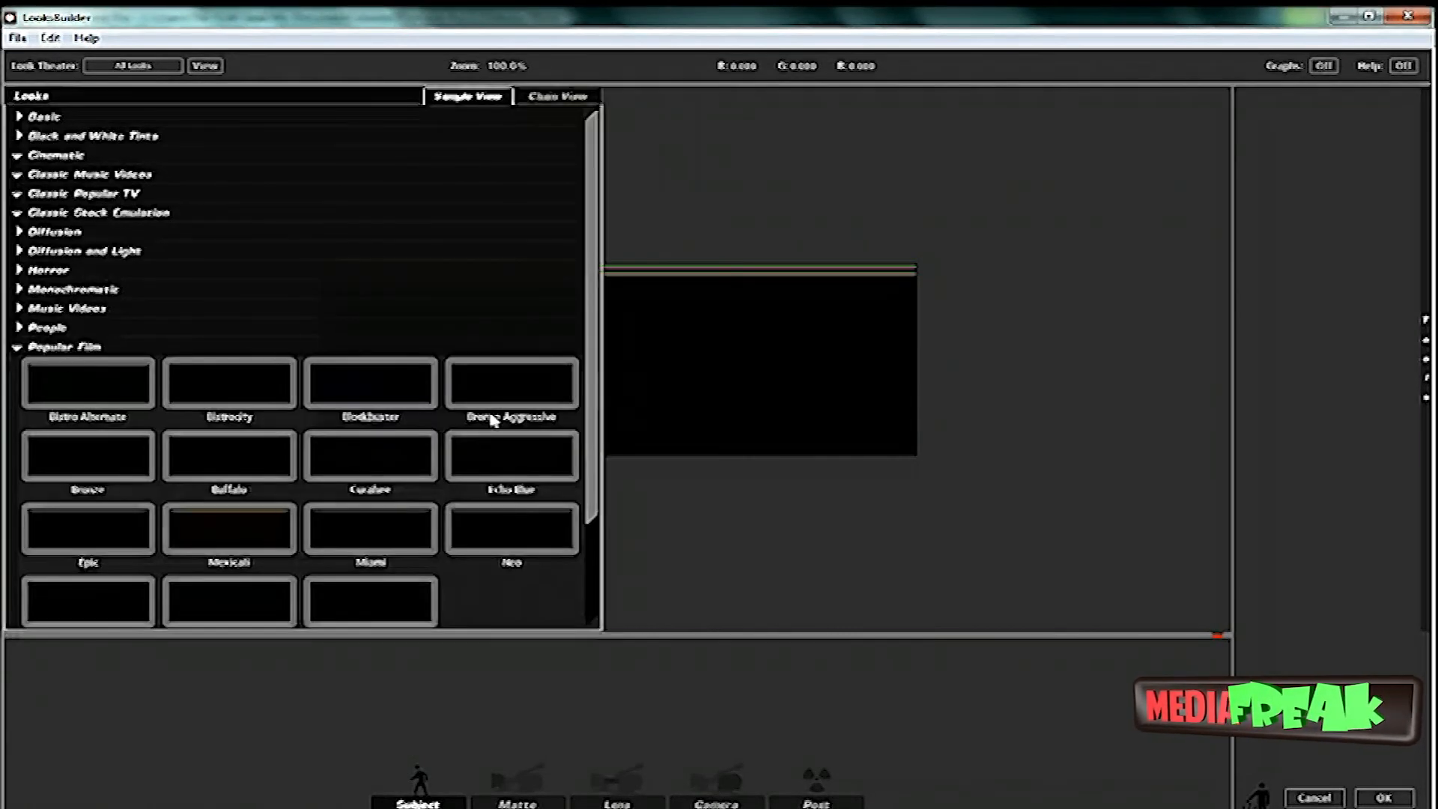
drag(590, 417, 590, 522)
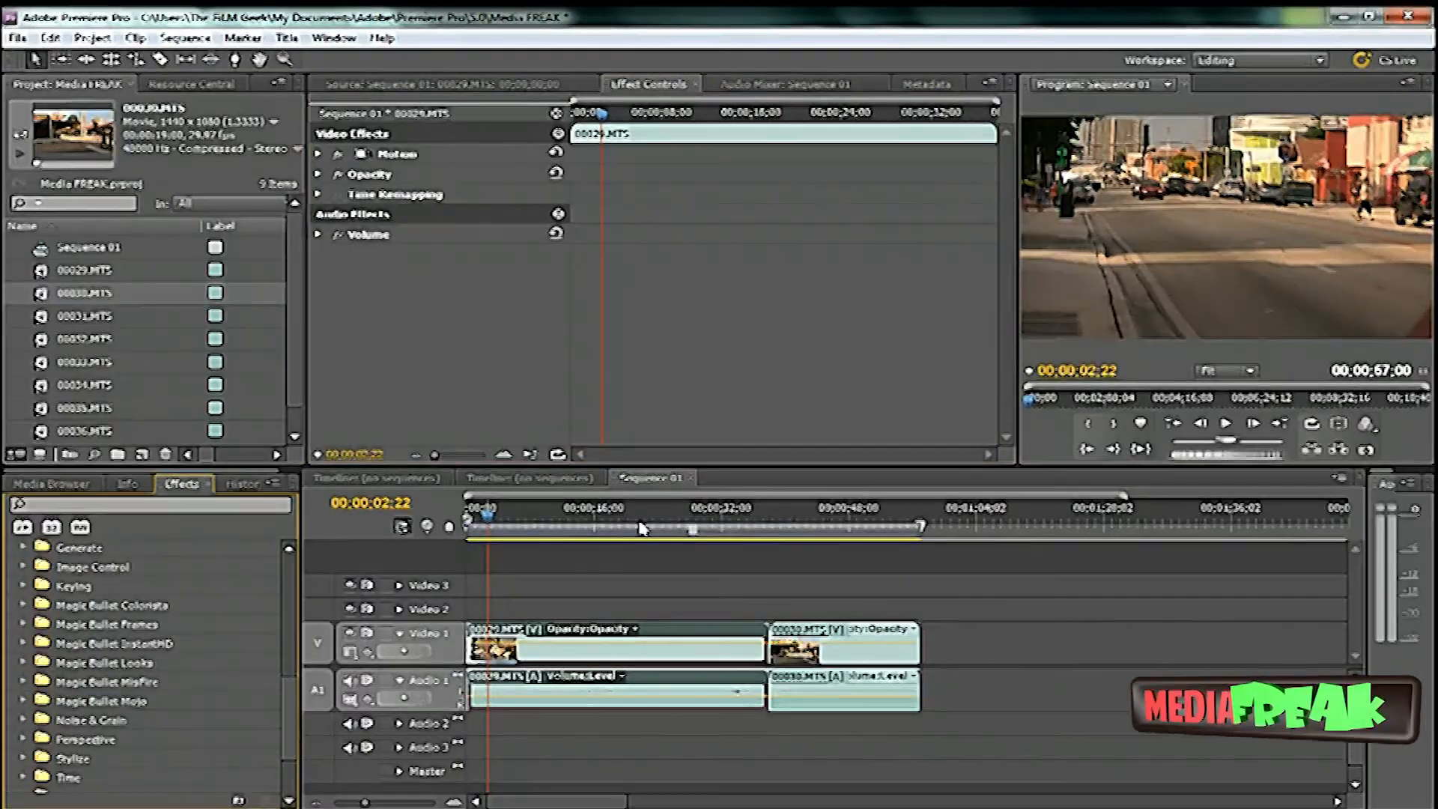
Return the playhead to the sequence start and apply the Magic Bullet Colorista II effect to the 00029.MTS clip.
drag(488, 521, 466, 540)
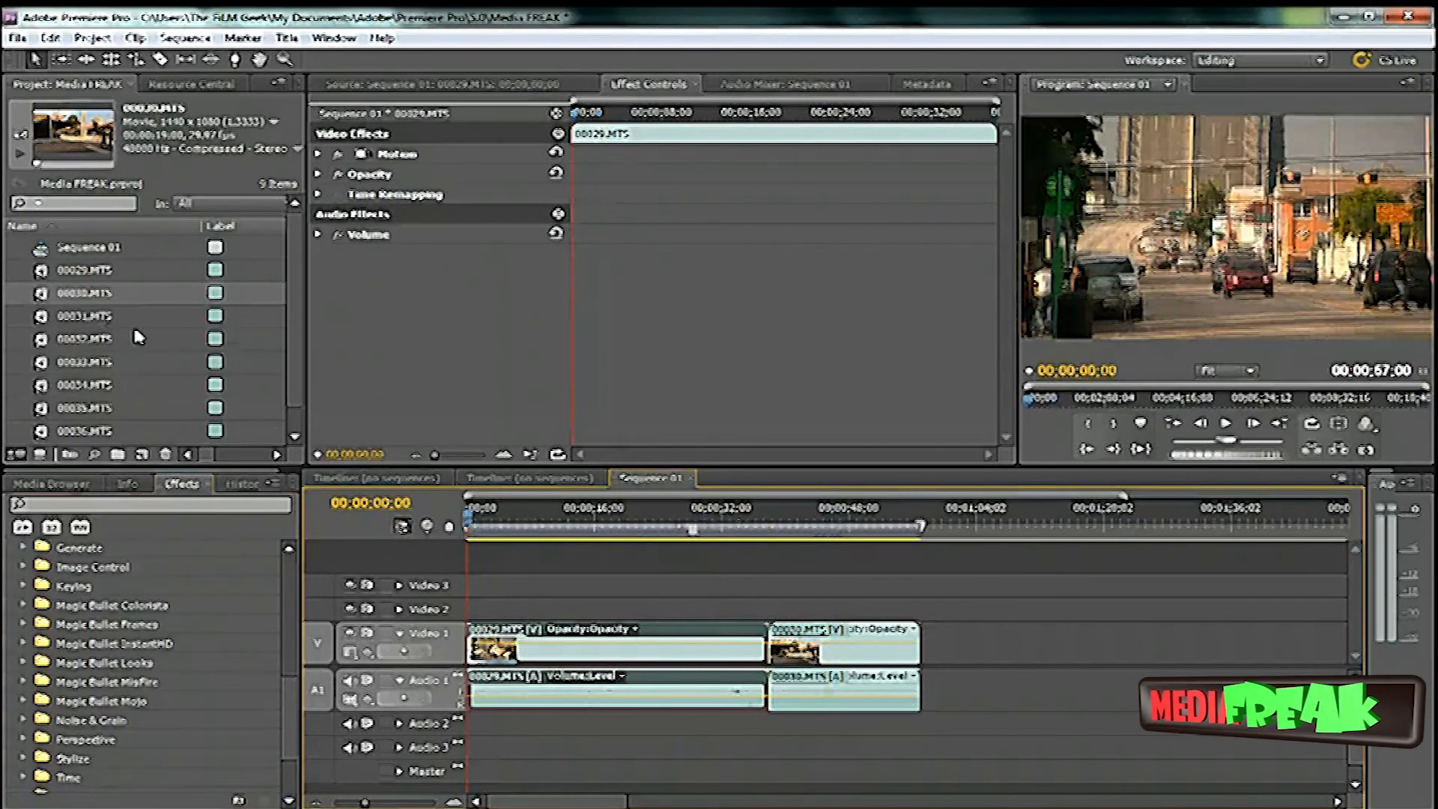
click(24, 607)
drag(264, 518, 421, 222)
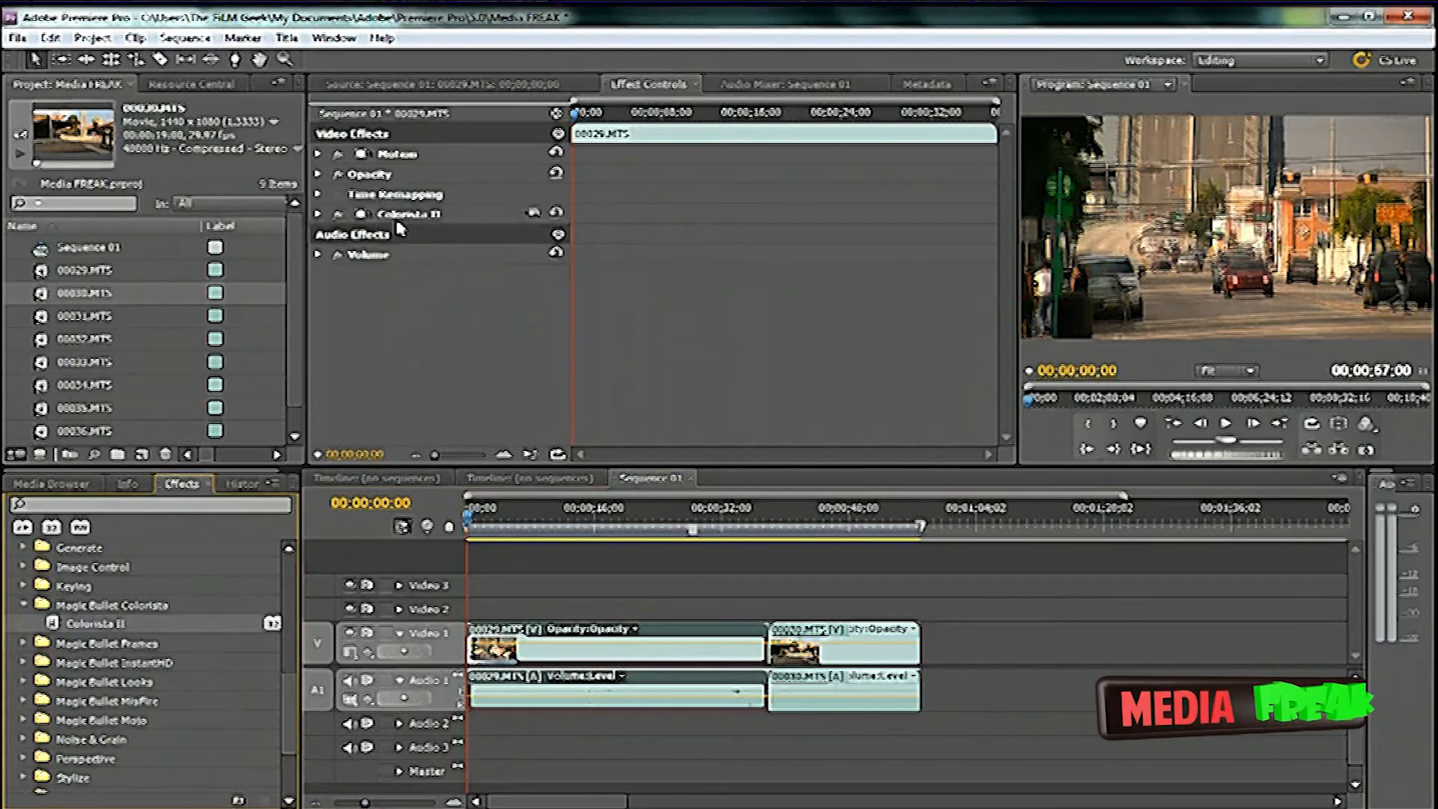
Widen the effect parameter column, set Colorista II's Primary Exposure to 1.30 and Highlight Recovery to 54.0, and lower its Primary Density.
click(320, 215)
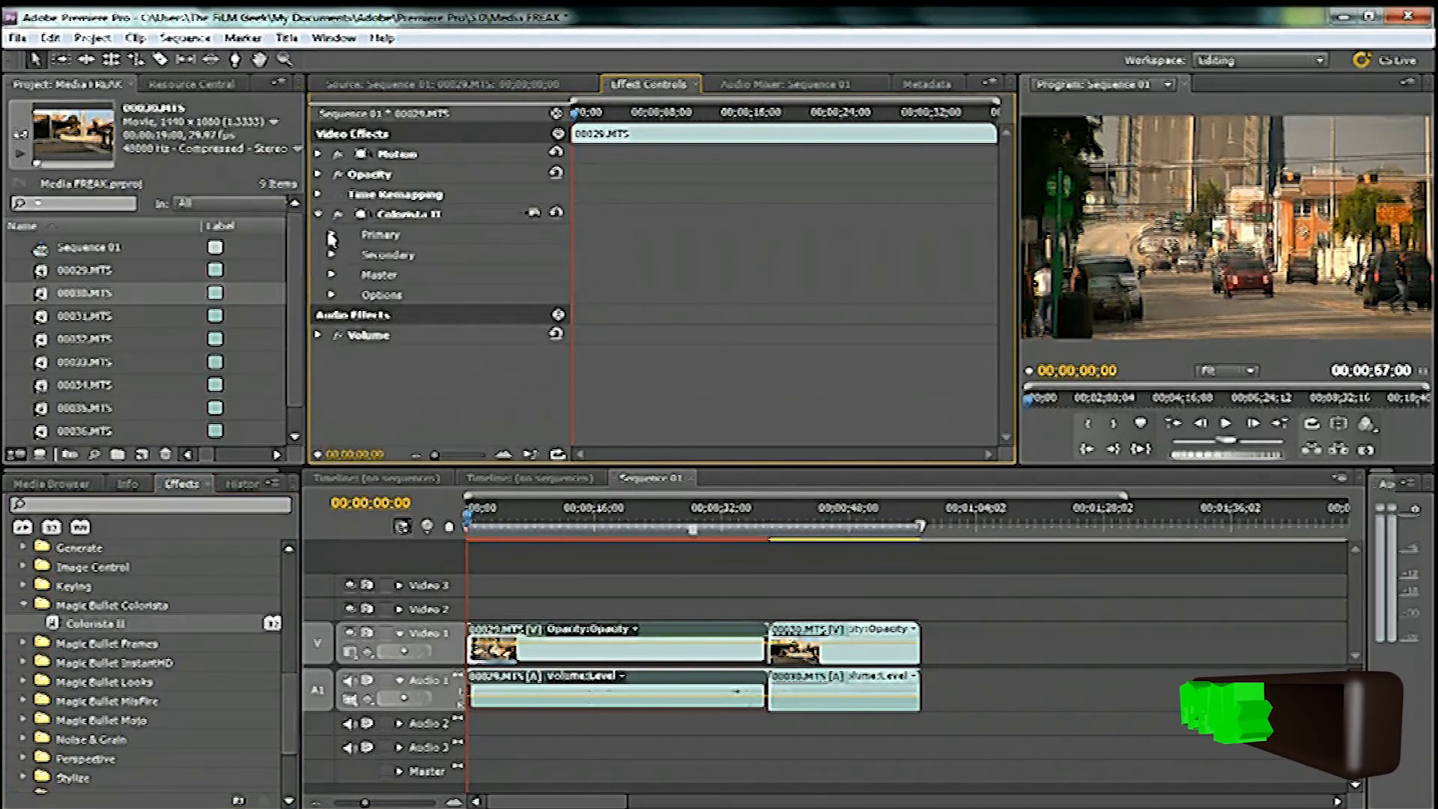
click(332, 234)
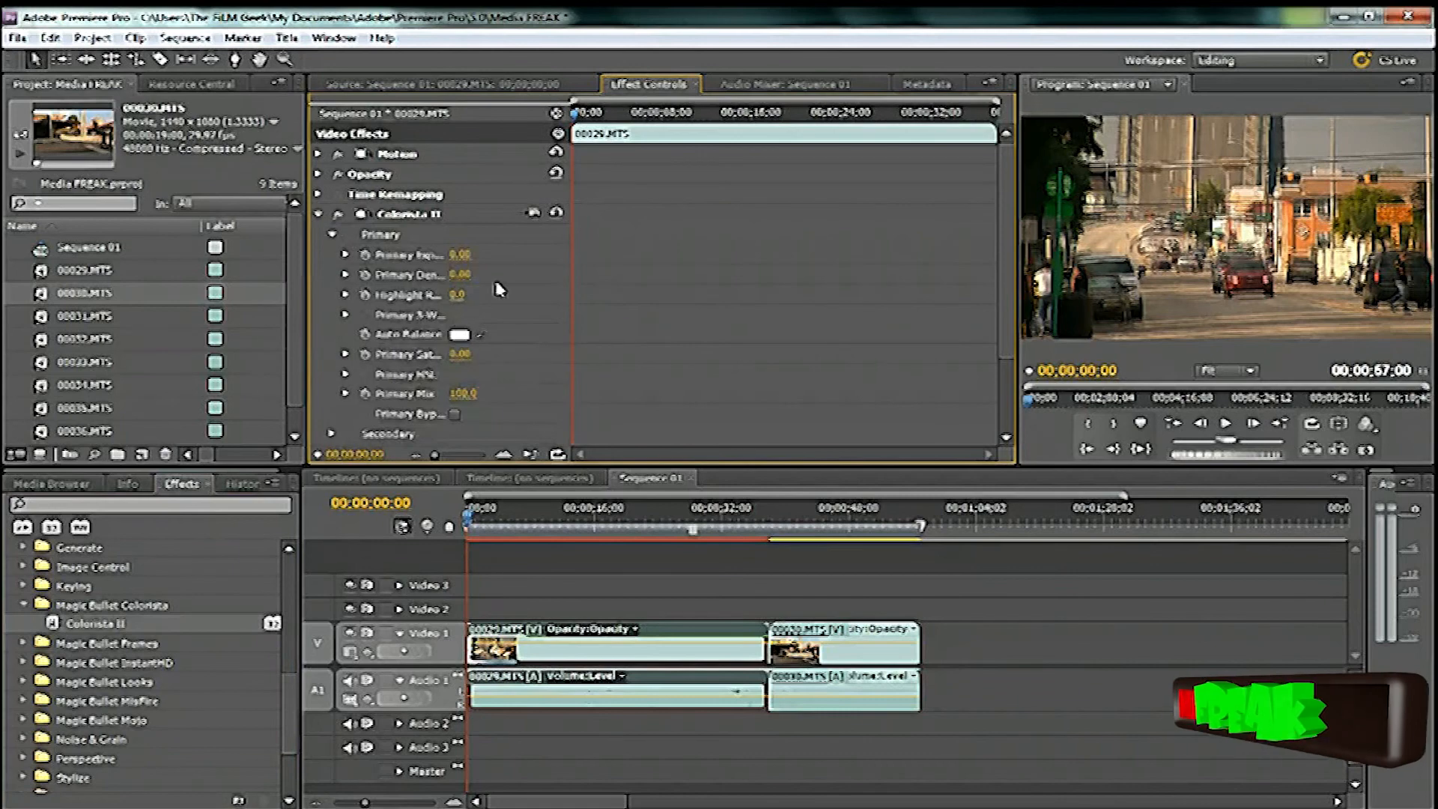
click(332, 235)
click(364, 217)
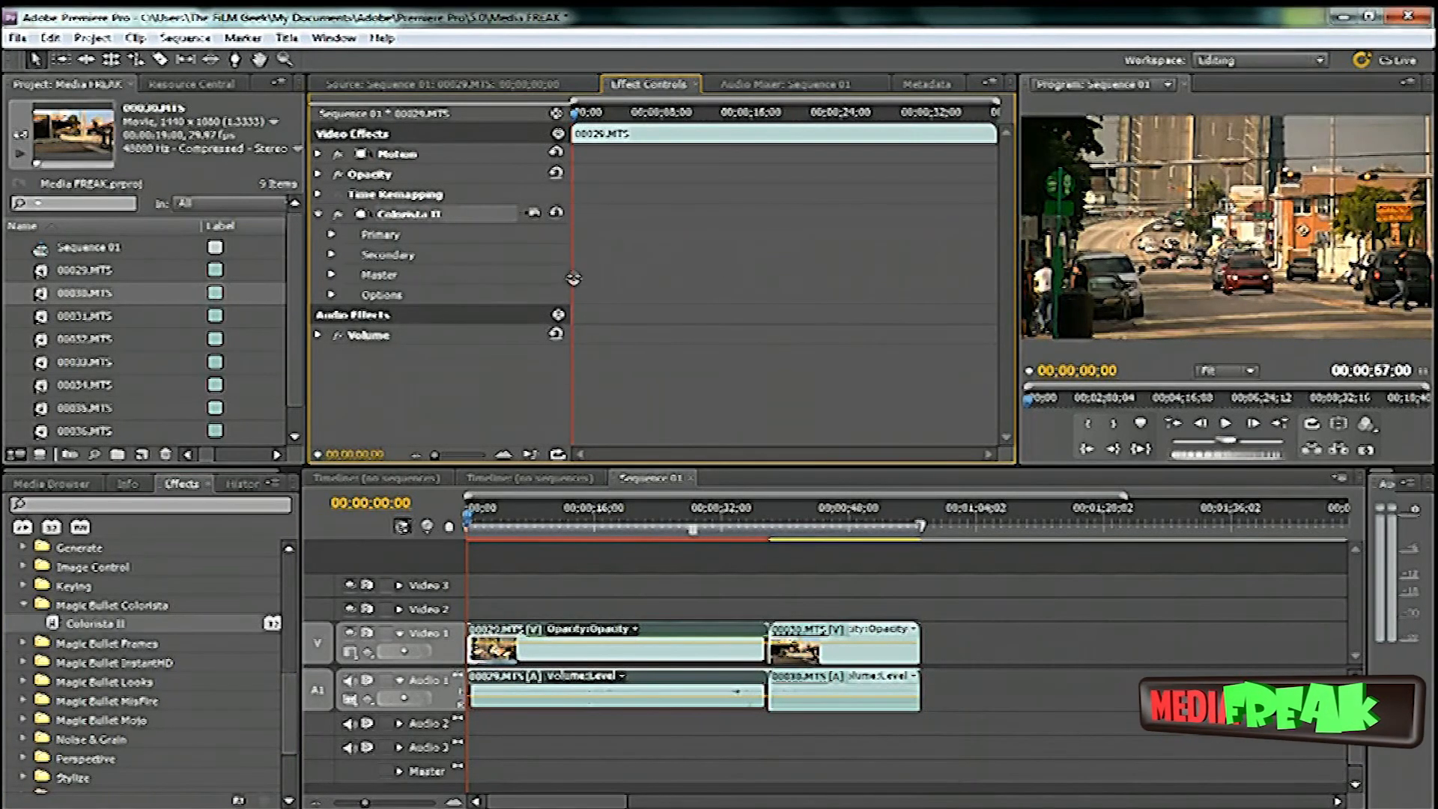
drag(570, 285, 728, 277)
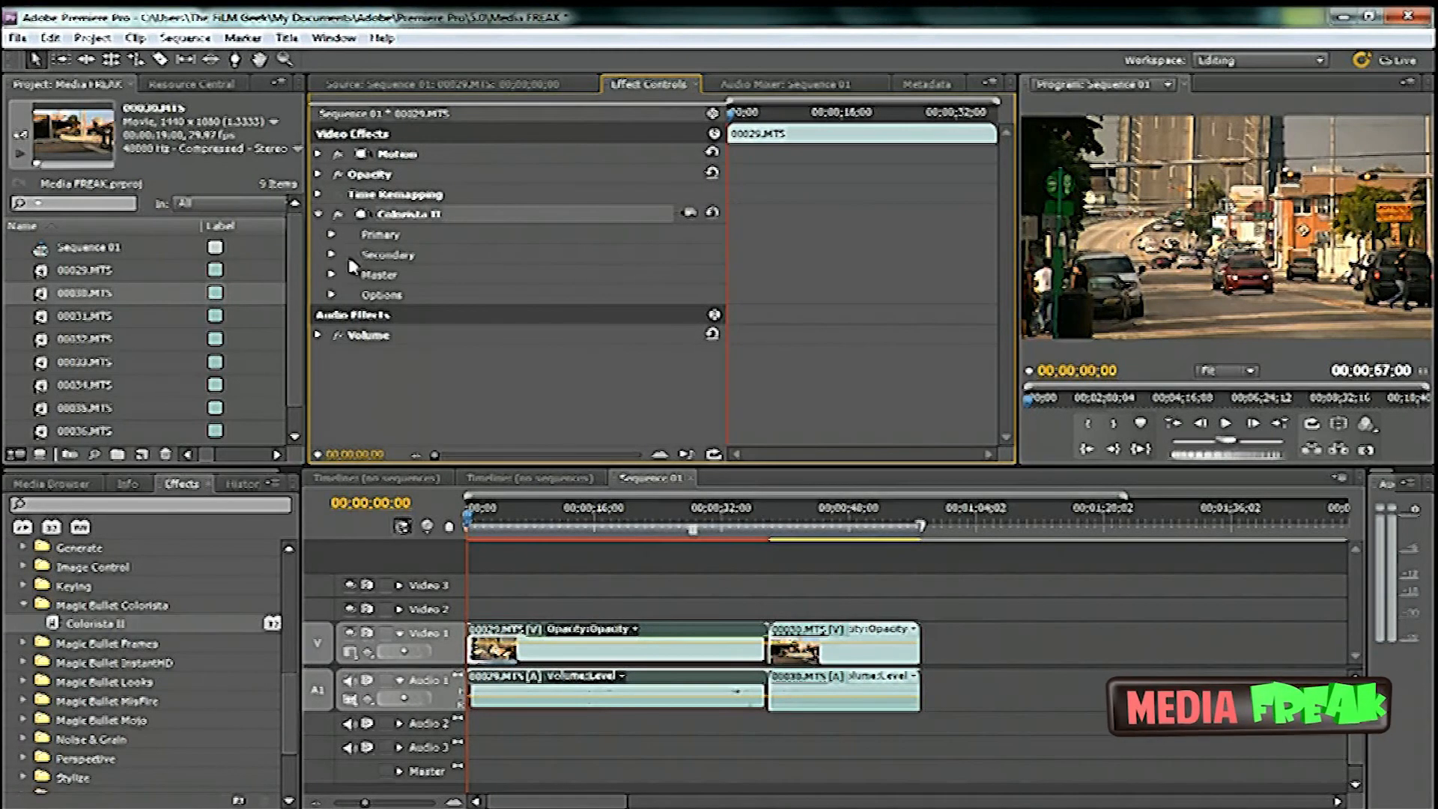
click(332, 235)
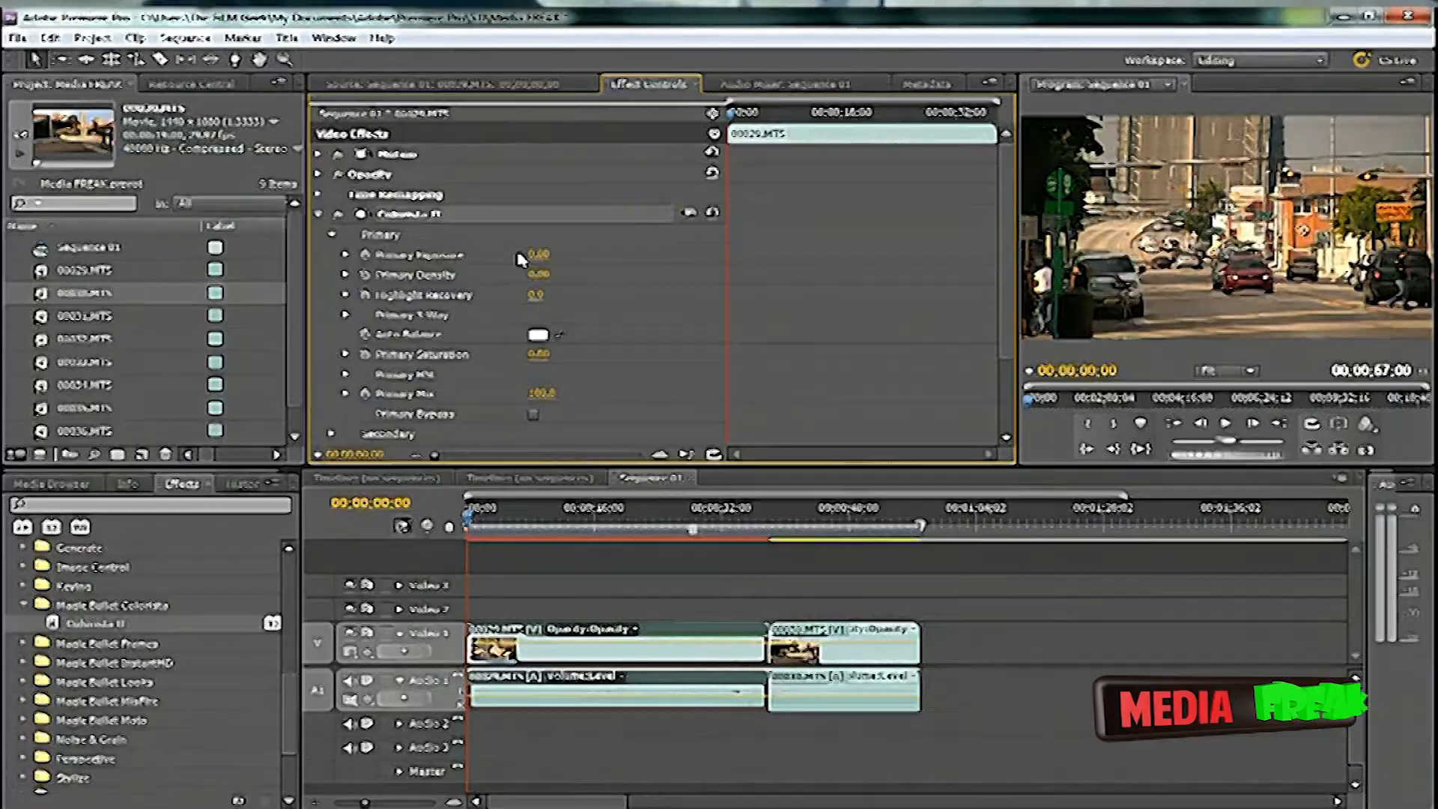
mouse_move(537, 258)
mouse_down()
mouse_move(591, 258)
mouse_move(524, 258)
mouse_move(569, 259)
mouse_move(517, 276)
mouse_move(533, 276)
mouse_up()
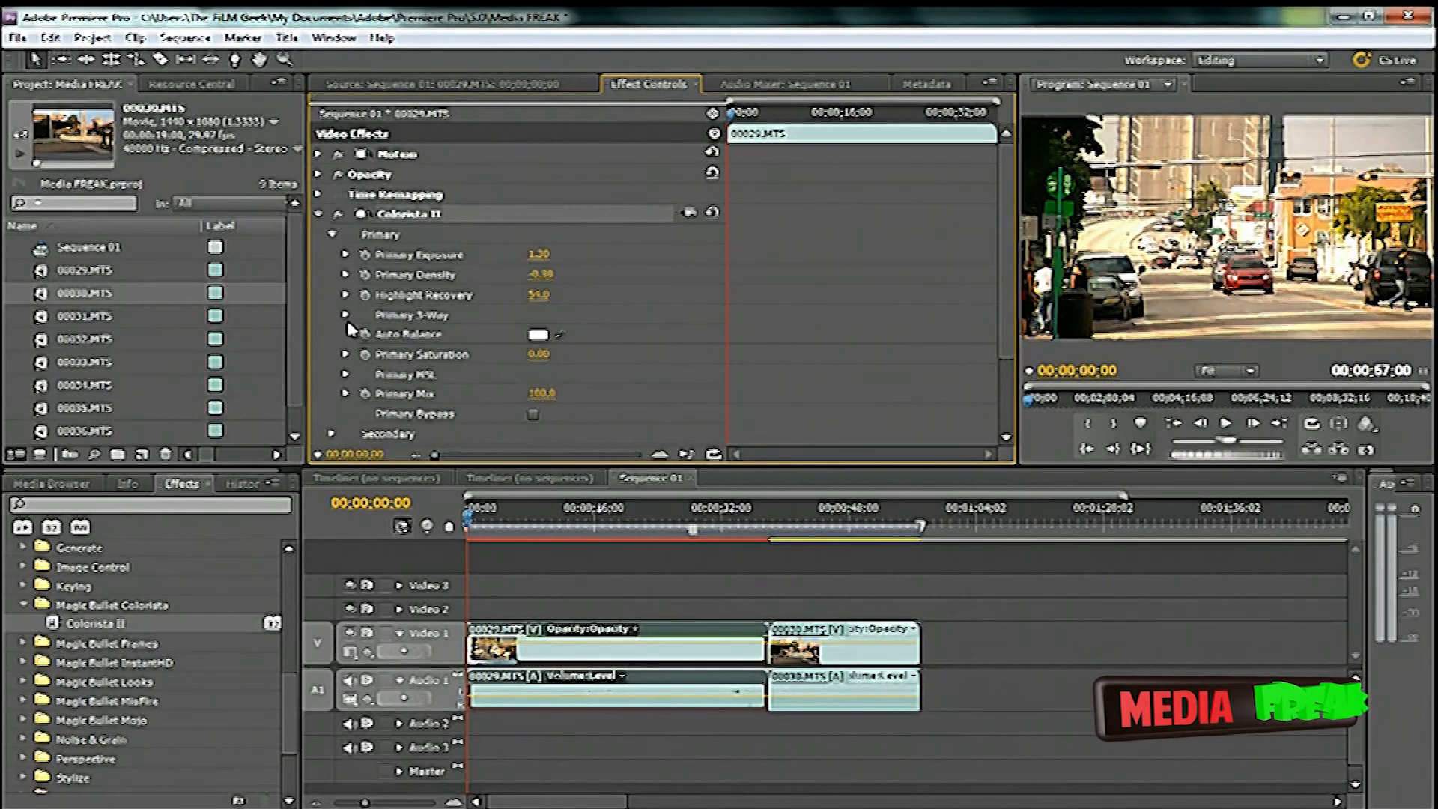
Show the Primary 3-Way RGB values and tint midtones green (about 0.91, 1.27, 0.83), shadows slightly green and highlights red (about 1.16, 0.90, 0.95).
click(347, 316)
drag(1008, 277, 1002, 346)
click(407, 186)
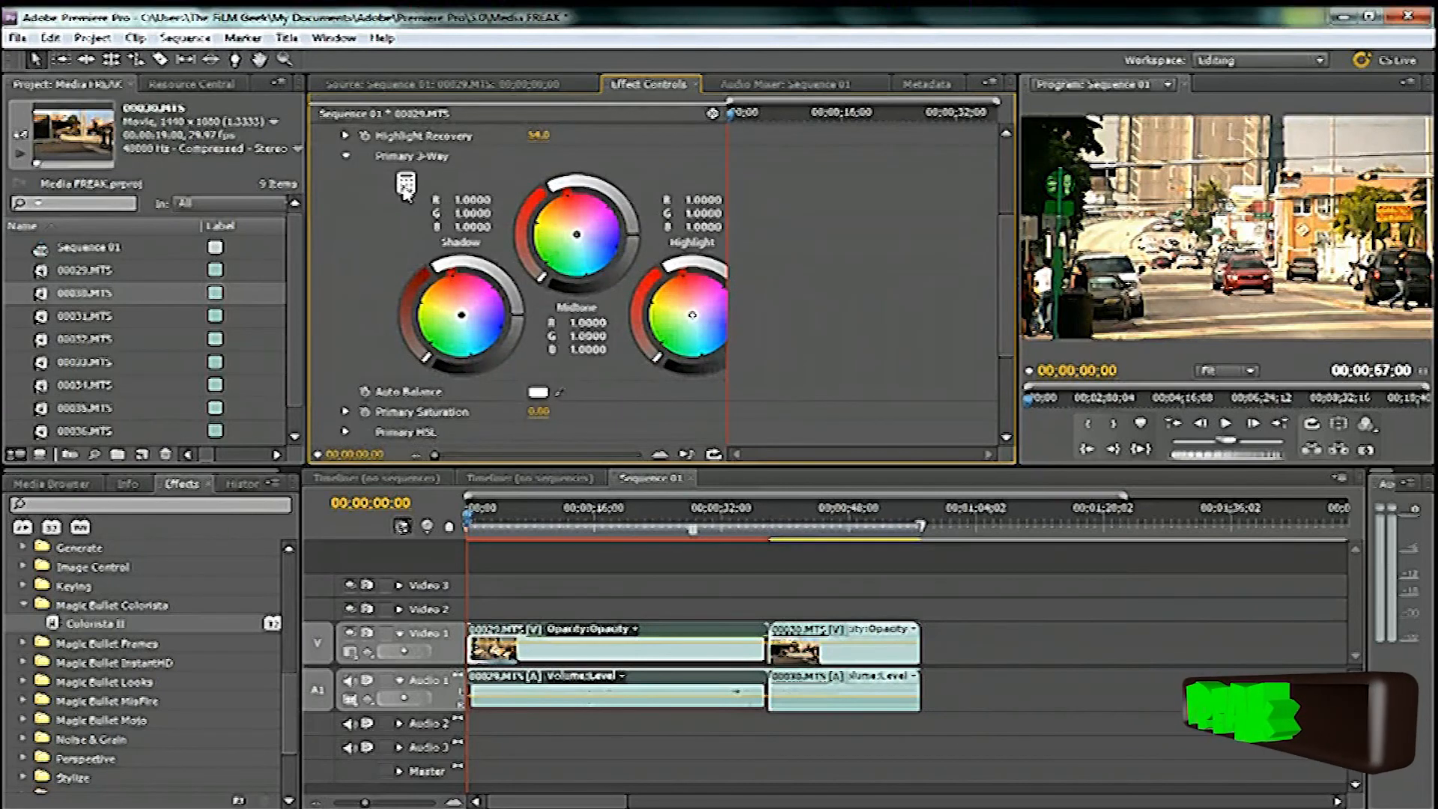
click(405, 187)
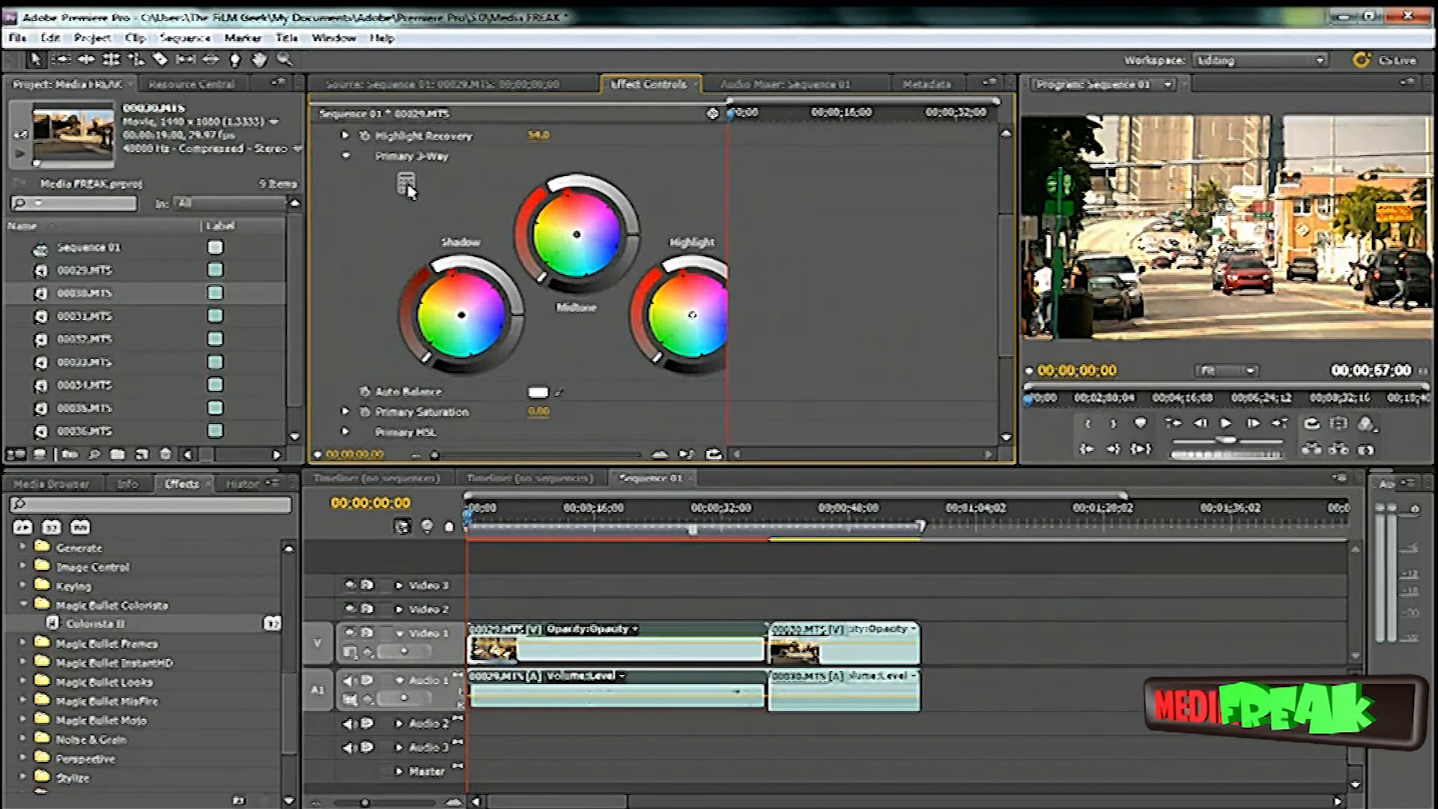
click(407, 185)
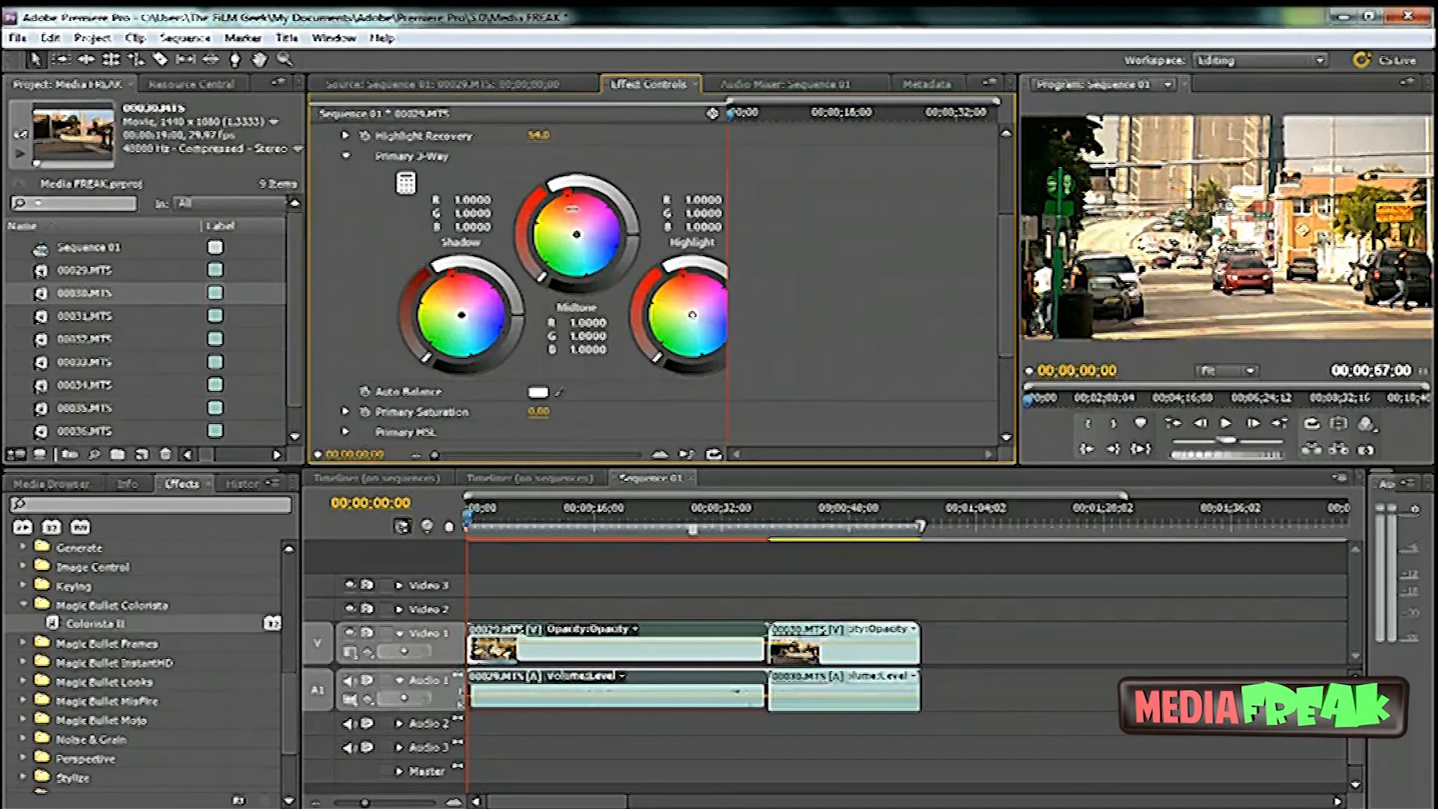
drag(573, 209, 558, 248)
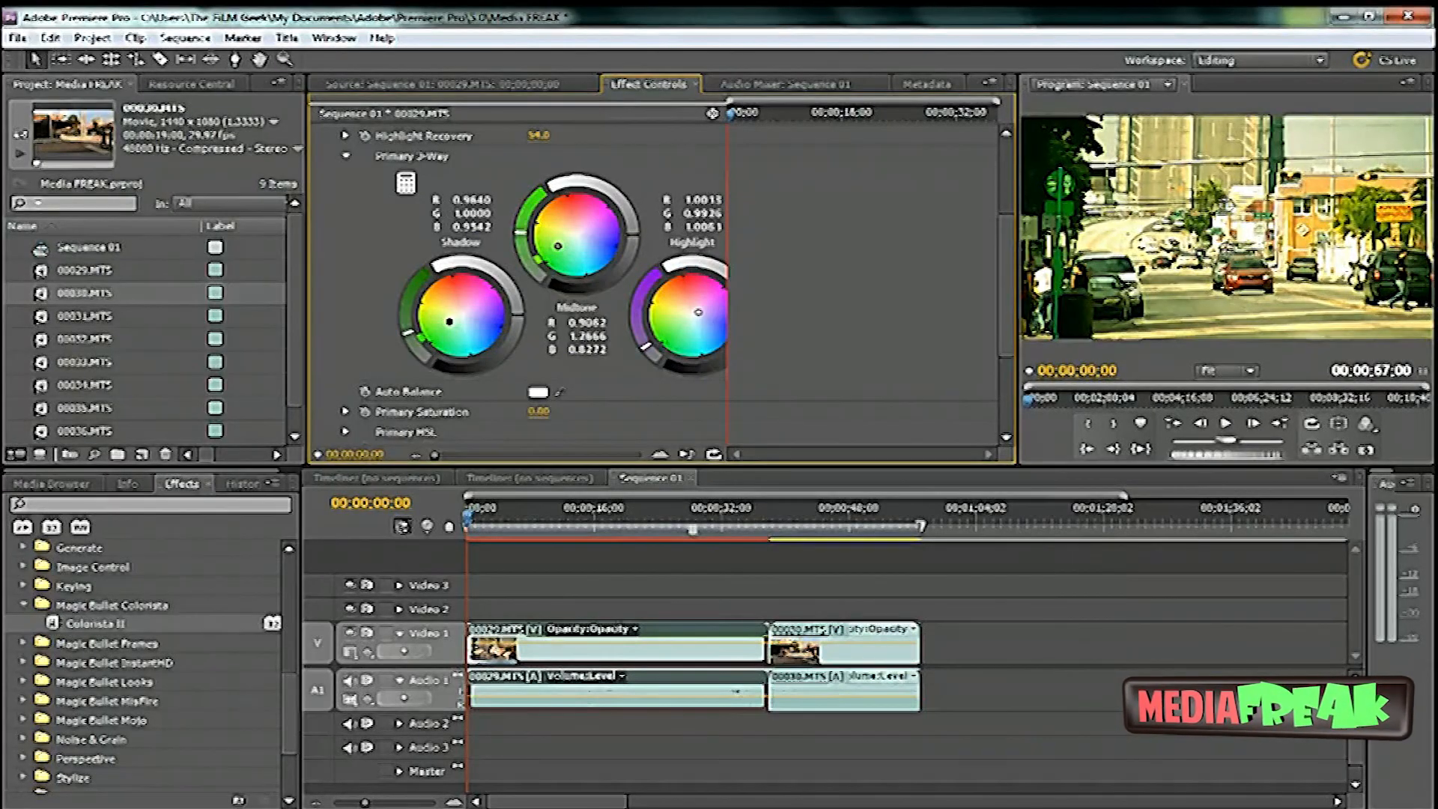
drag(691, 293, 690, 291)
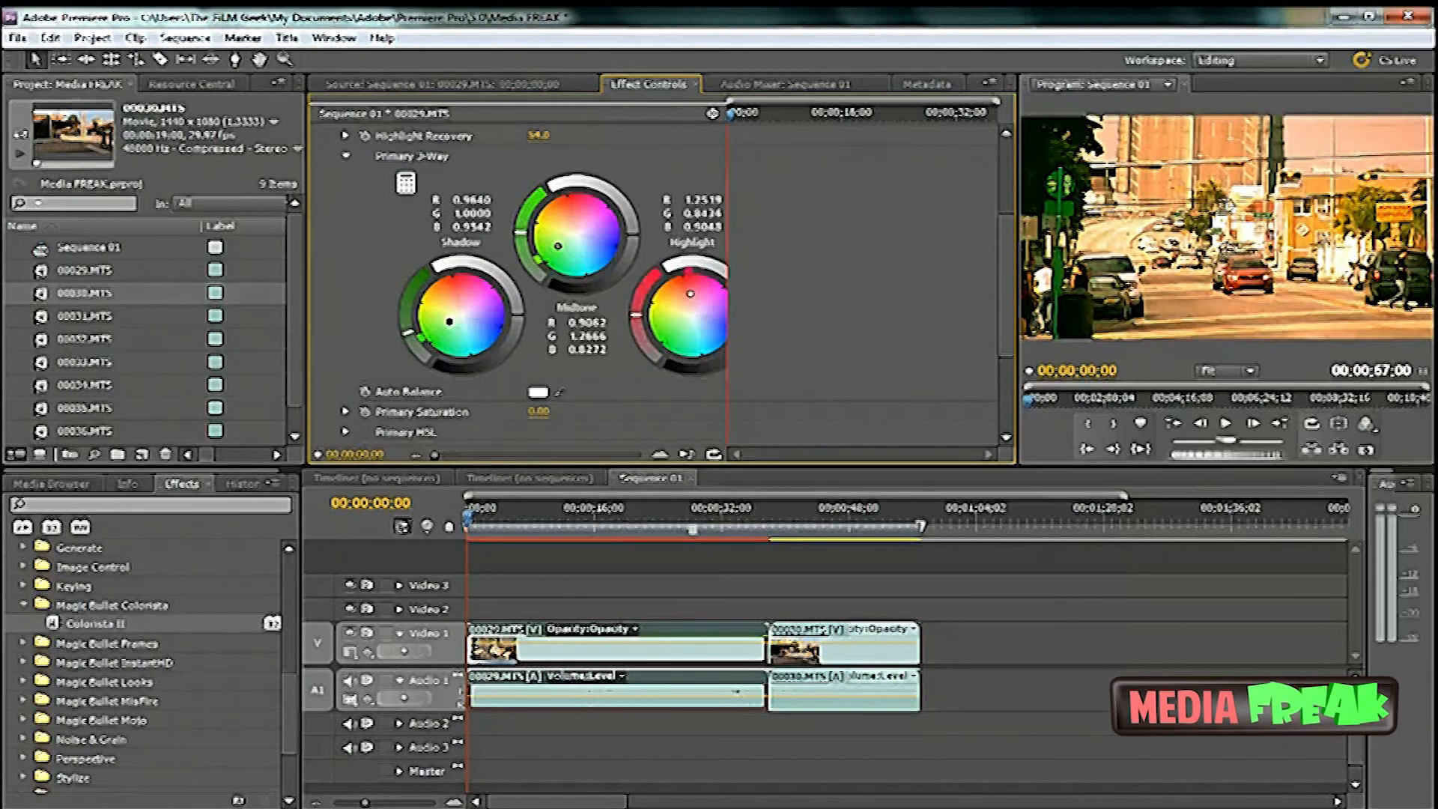
drag(691, 294, 691, 297)
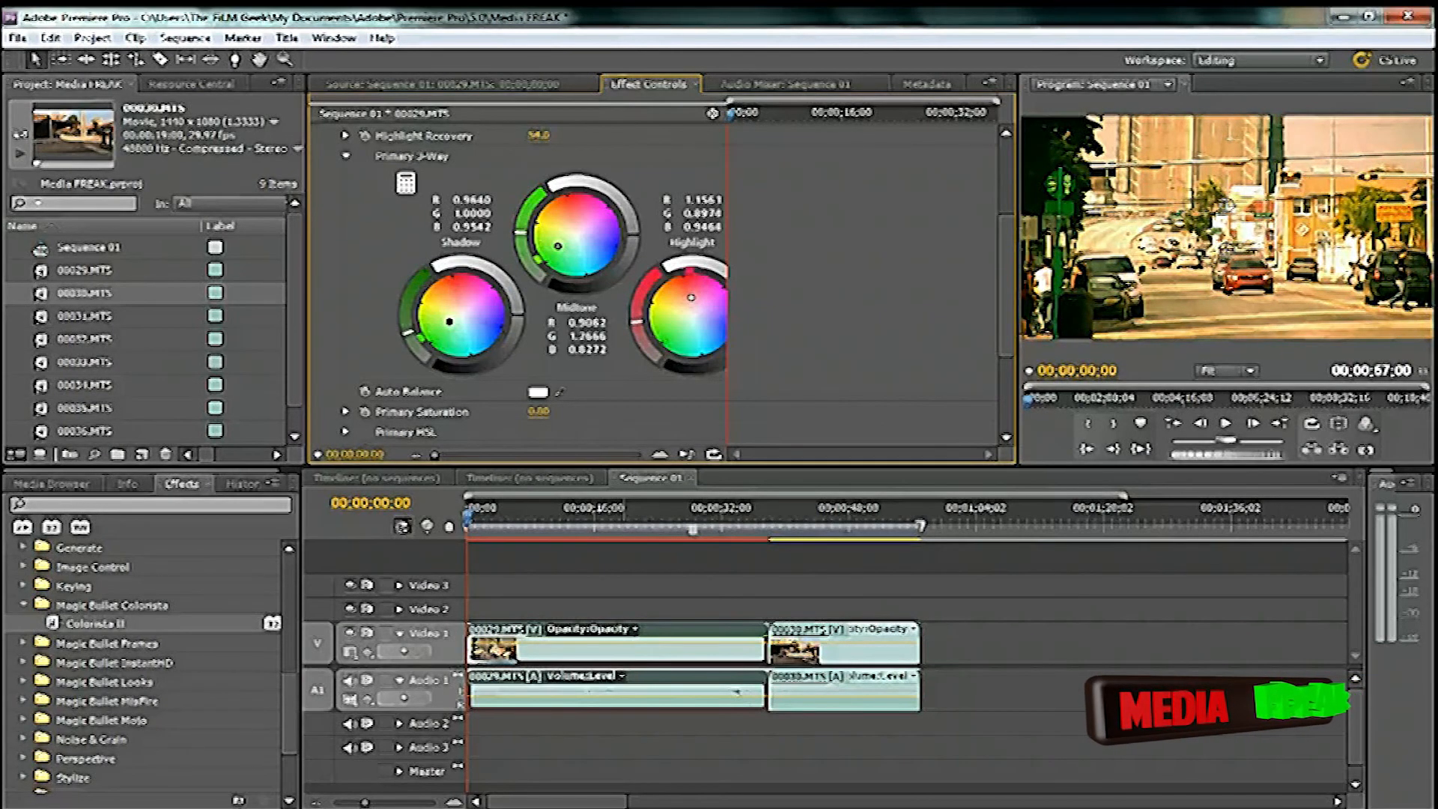
In Colorista II's Secondary section, set Secondary Exposure to -0.60 and Secondary Saturation to -11.00.
scroll(377, 393, down, 5)
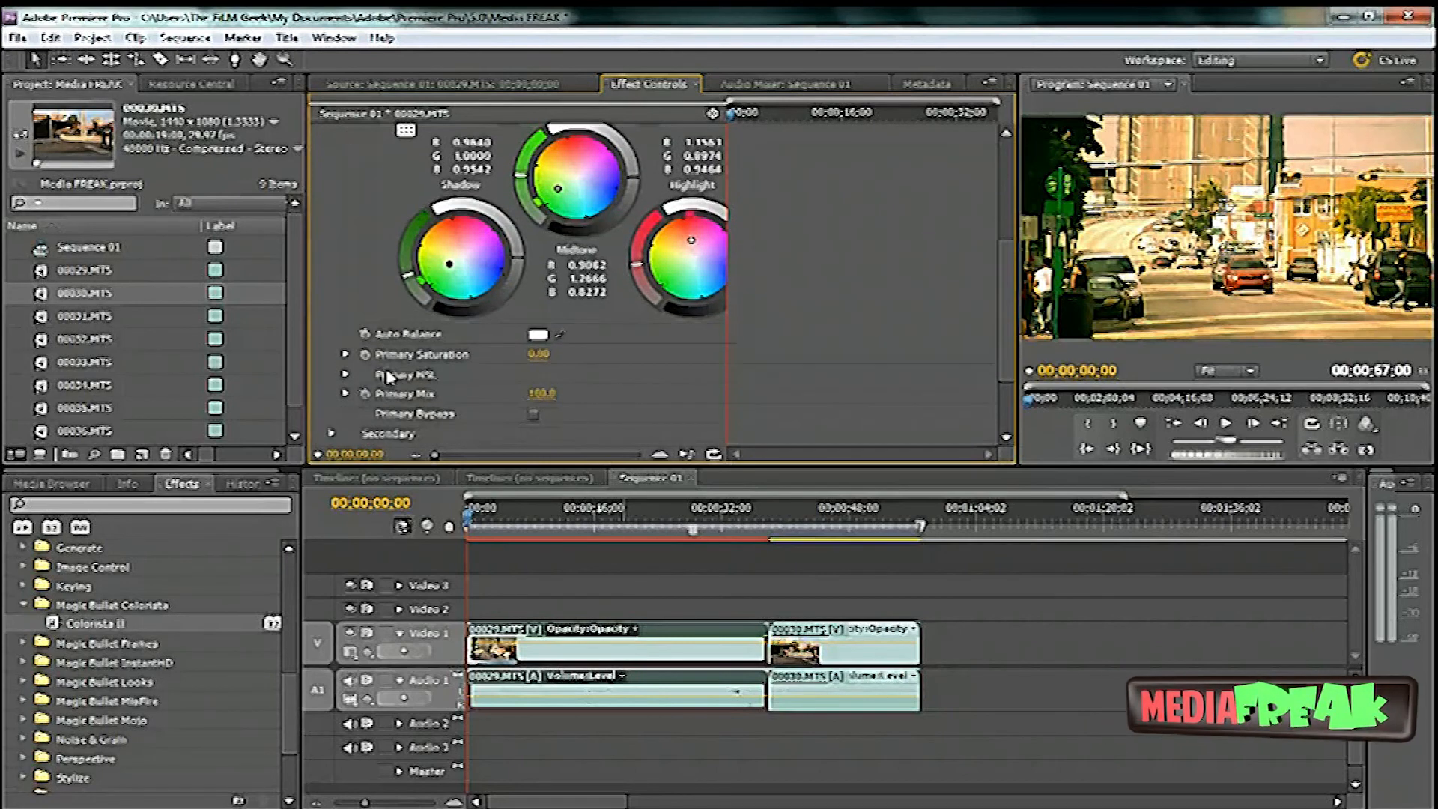
click(331, 357)
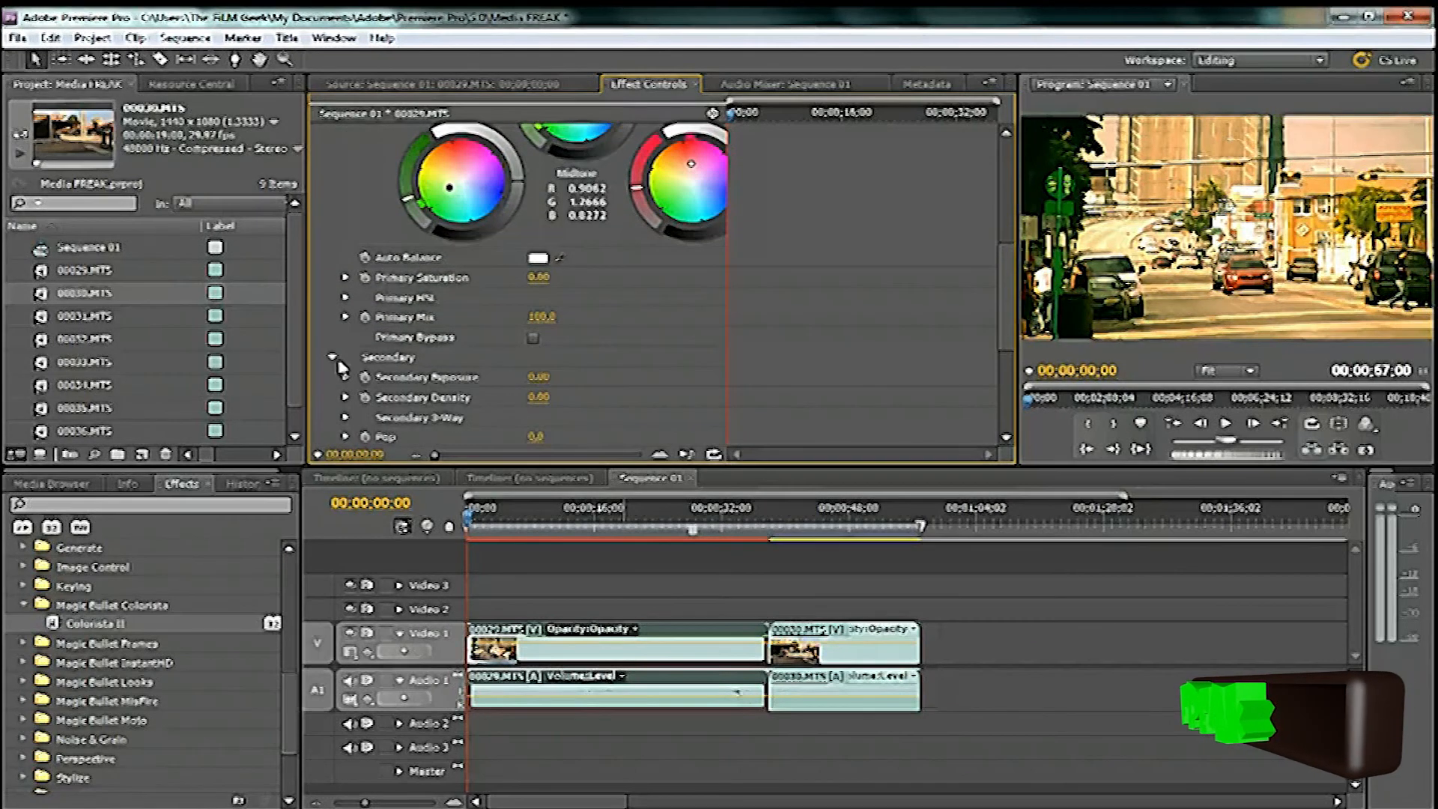
mouse_move(540, 377)
mouse_down()
mouse_move(504, 376)
mouse_move(526, 377)
mouse_up()
scroll(533, 384, down, 3)
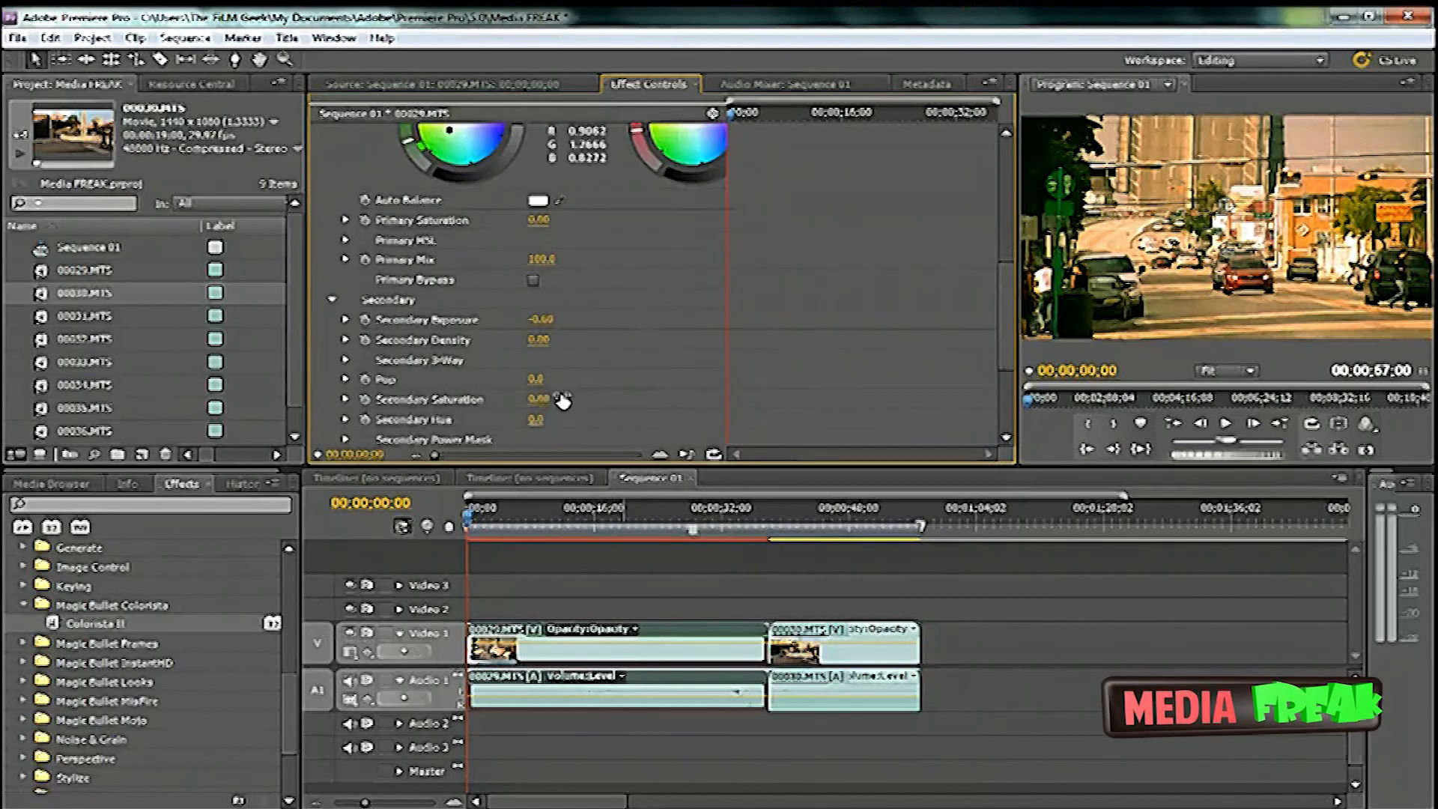
drag(538, 365, 561, 361)
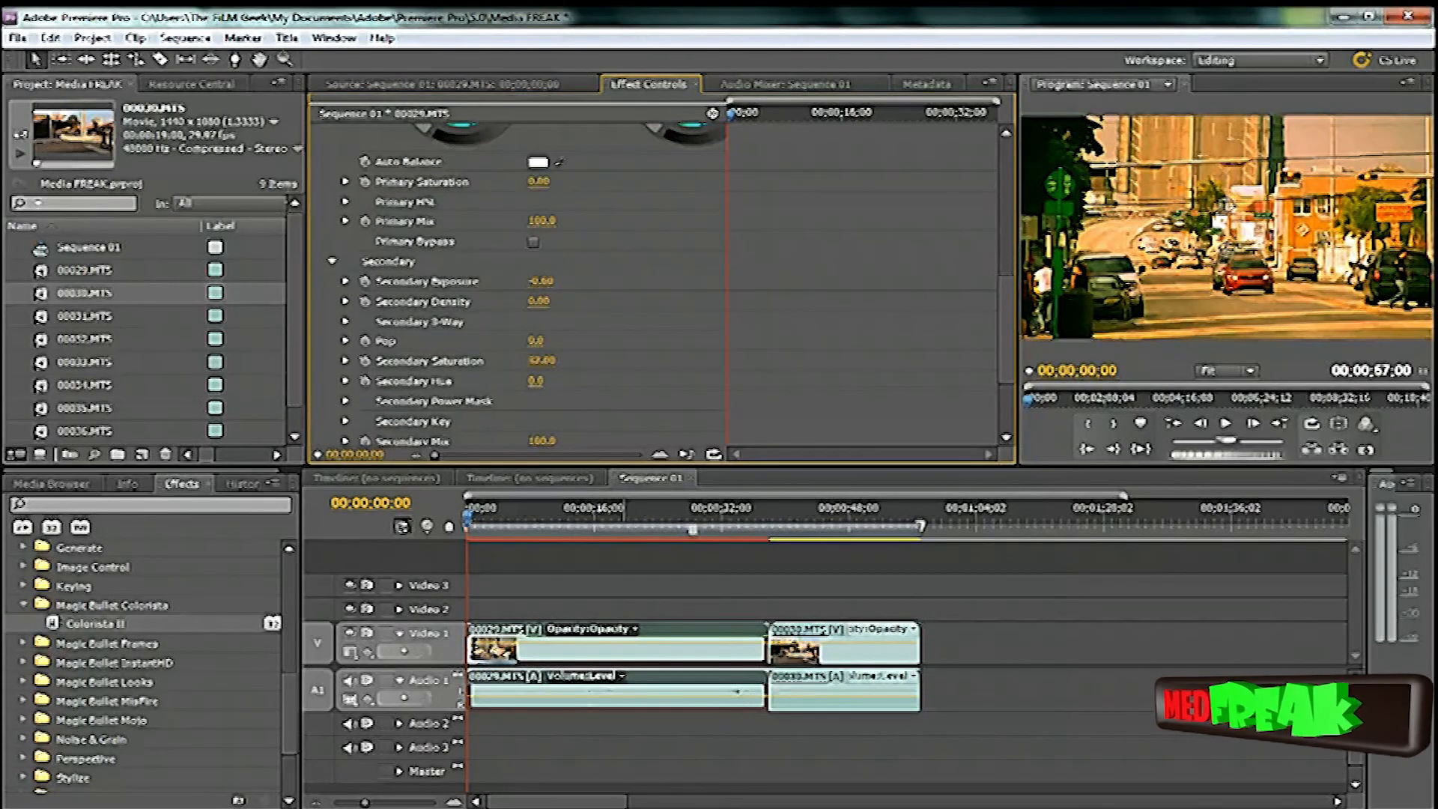
drag(560, 360, 538, 360)
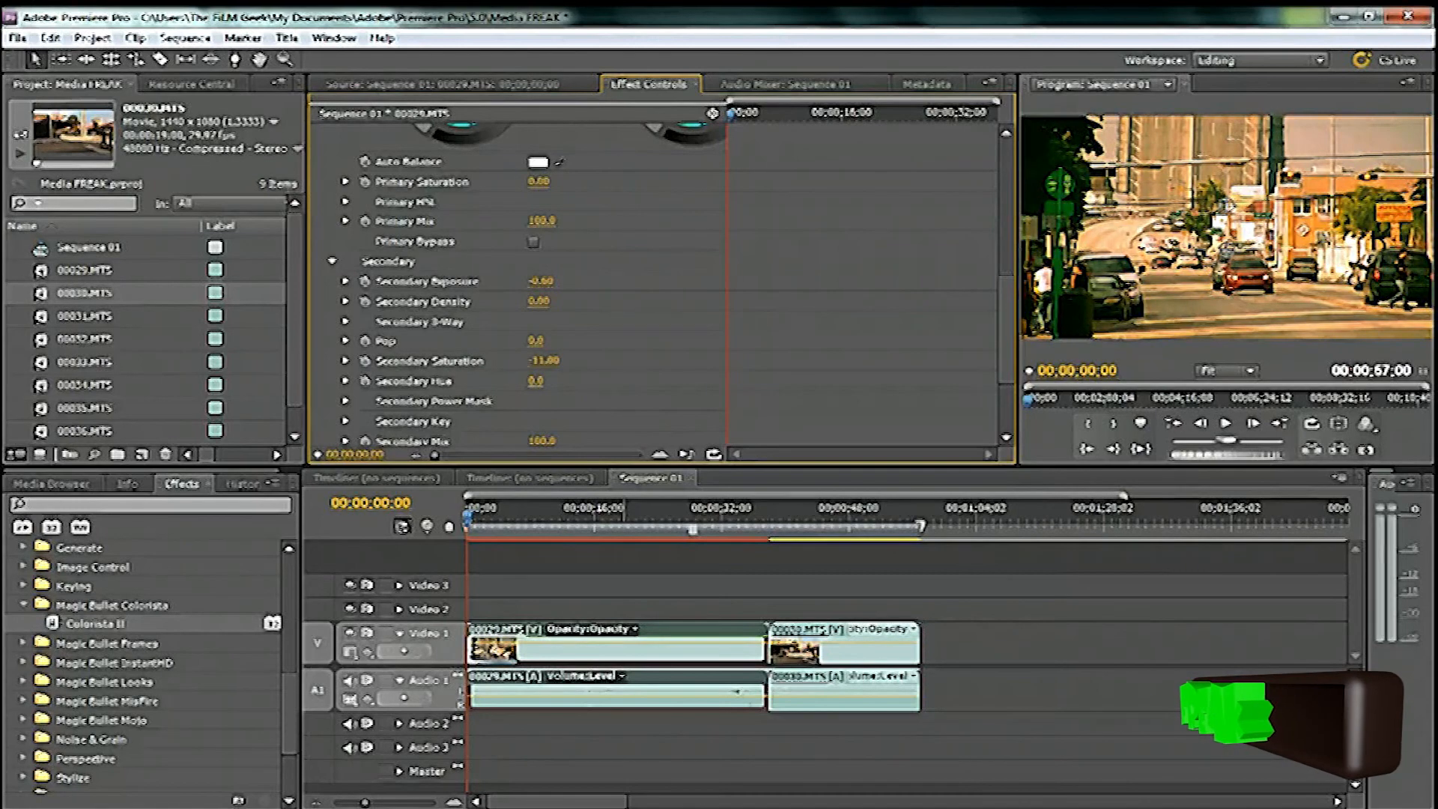
click(346, 340)
click(346, 340)
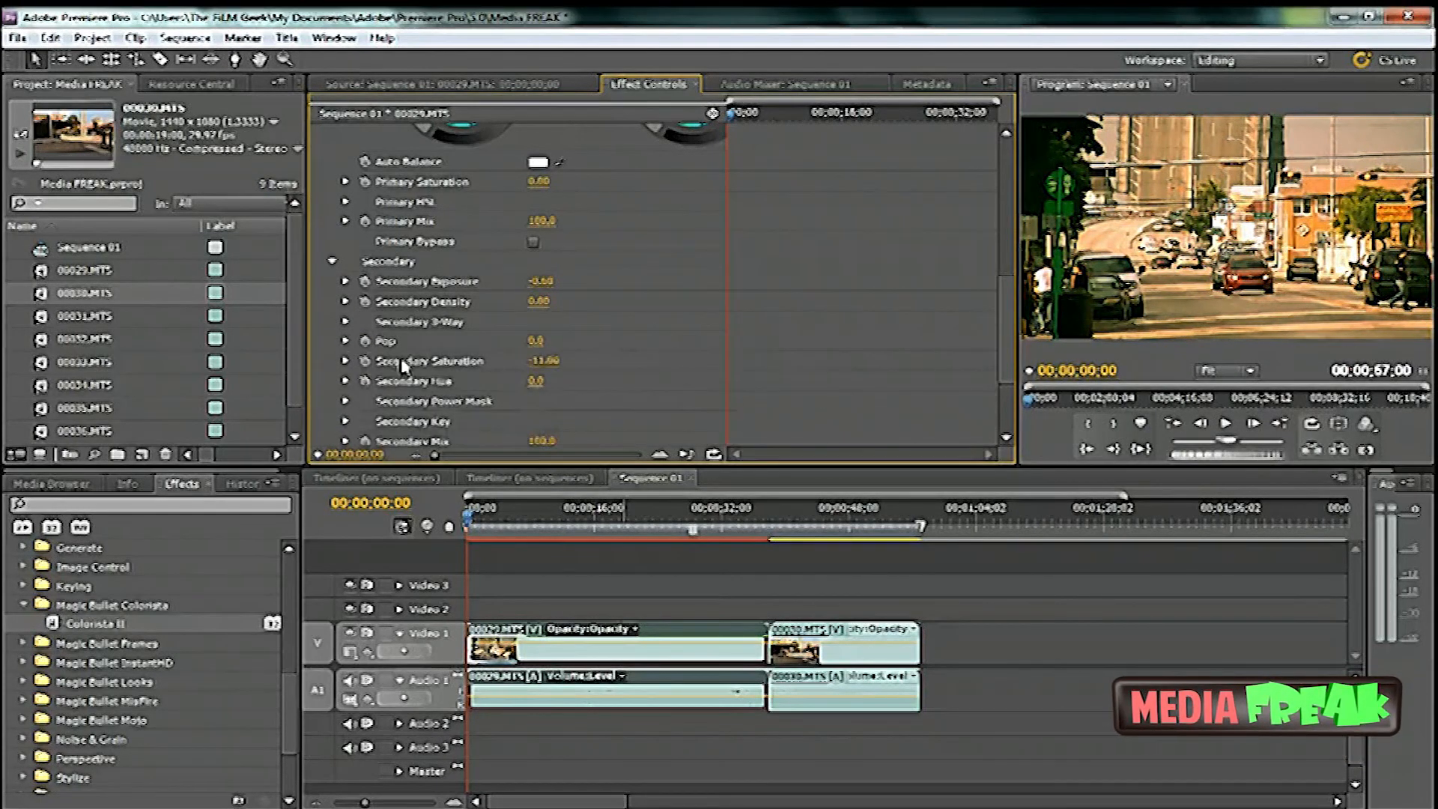
Raise the Master Exposure slightly in Colorista II's Master section.
scroll(403, 366, down, 4)
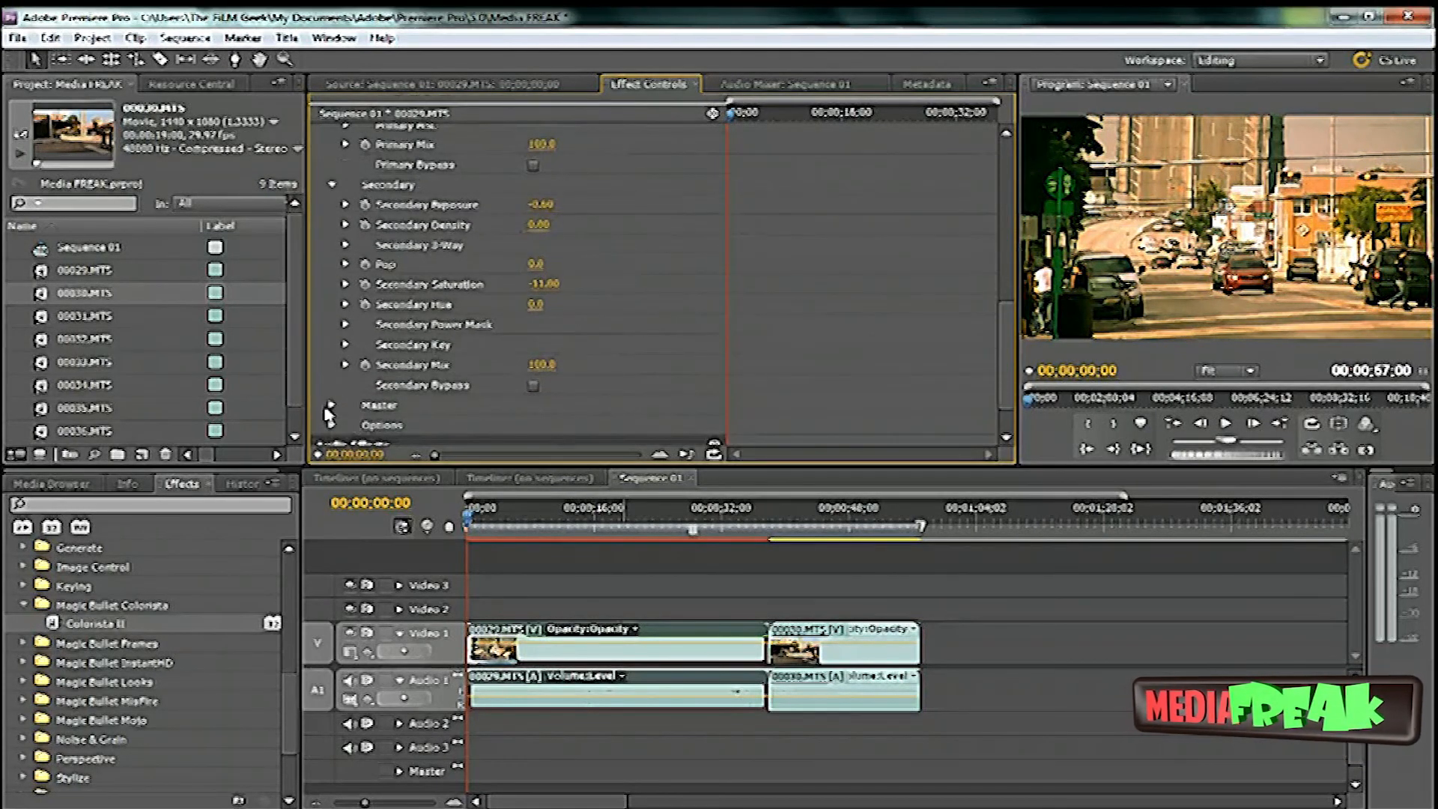
click(332, 407)
scroll(496, 398, down, 5)
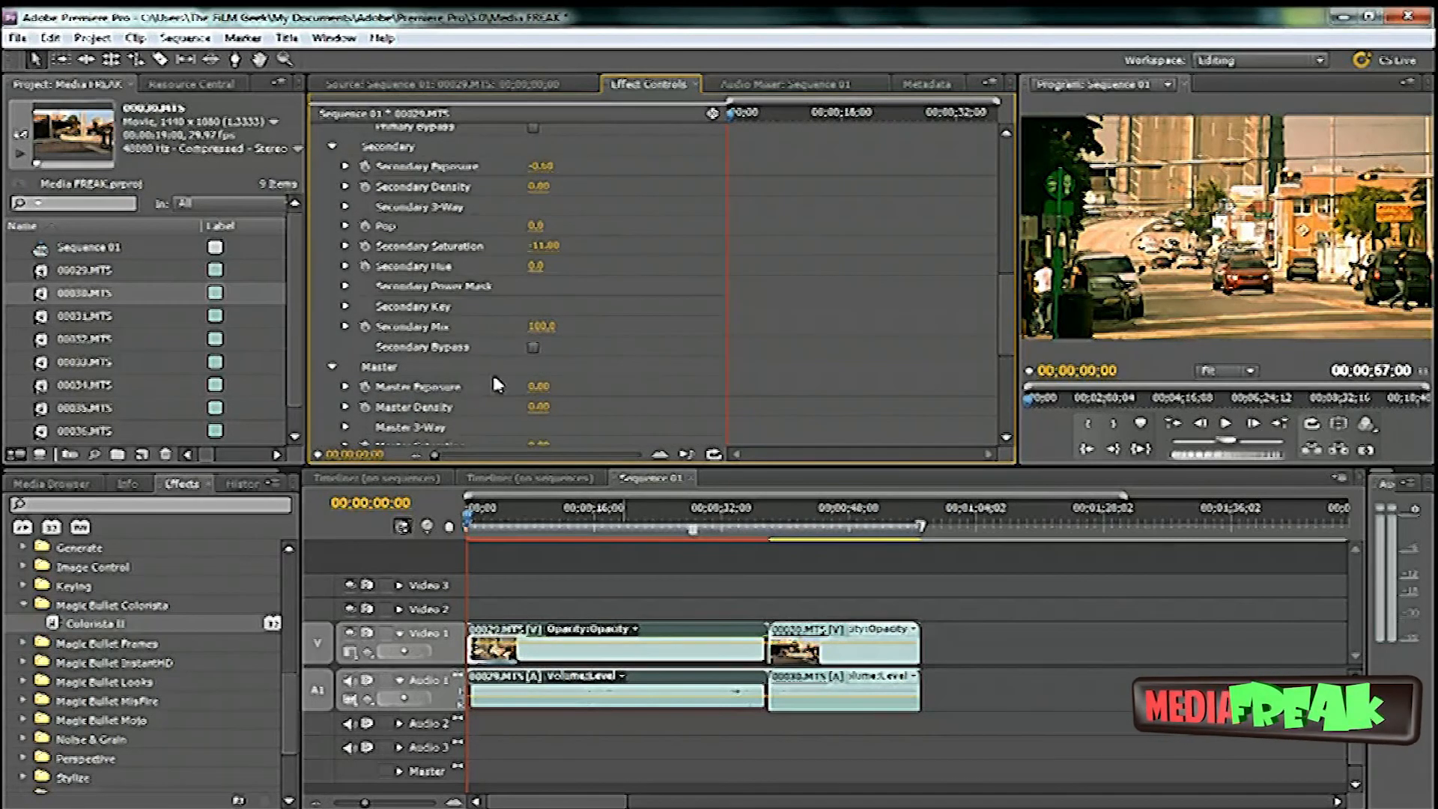
scroll(367, 365, down, 2)
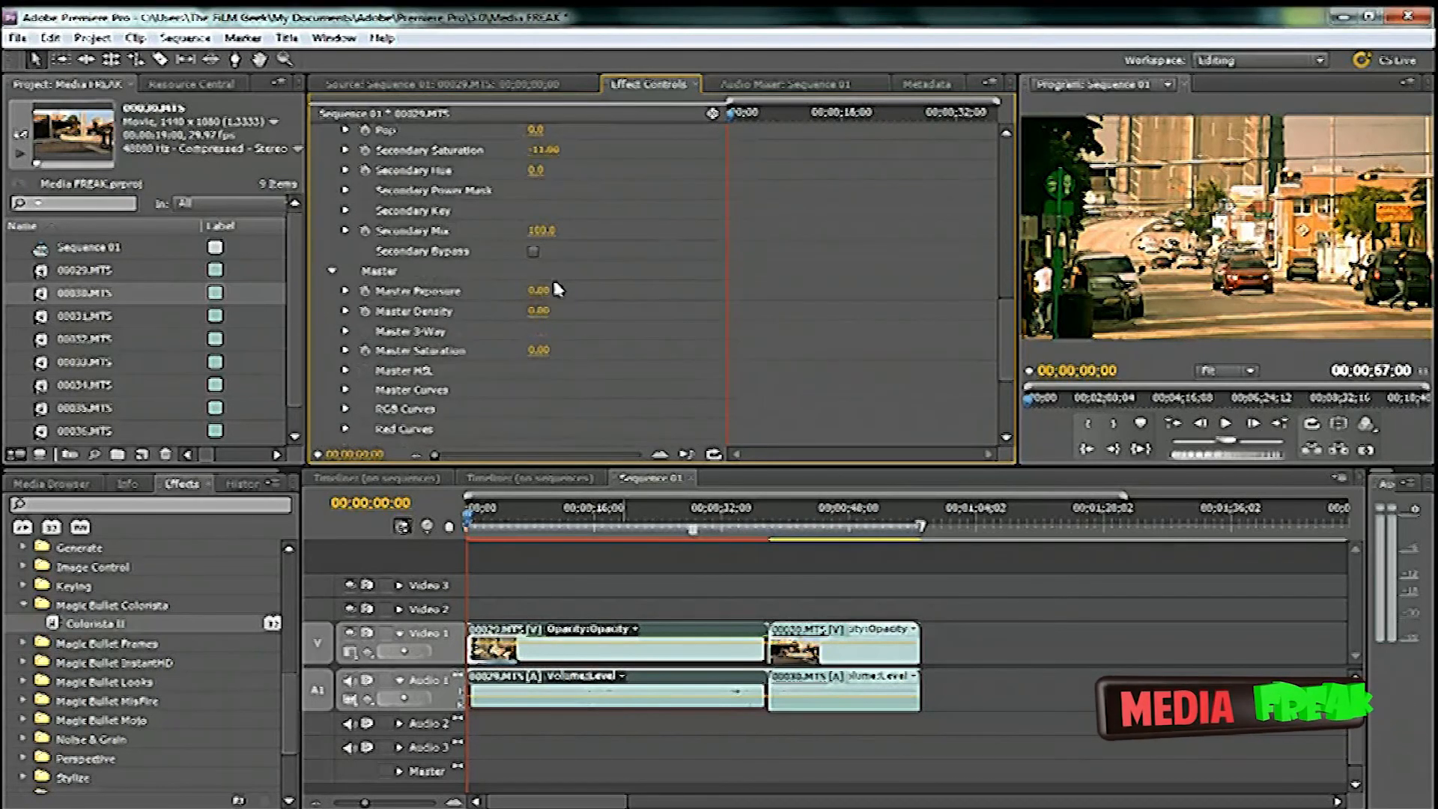
drag(538, 290, 545, 290)
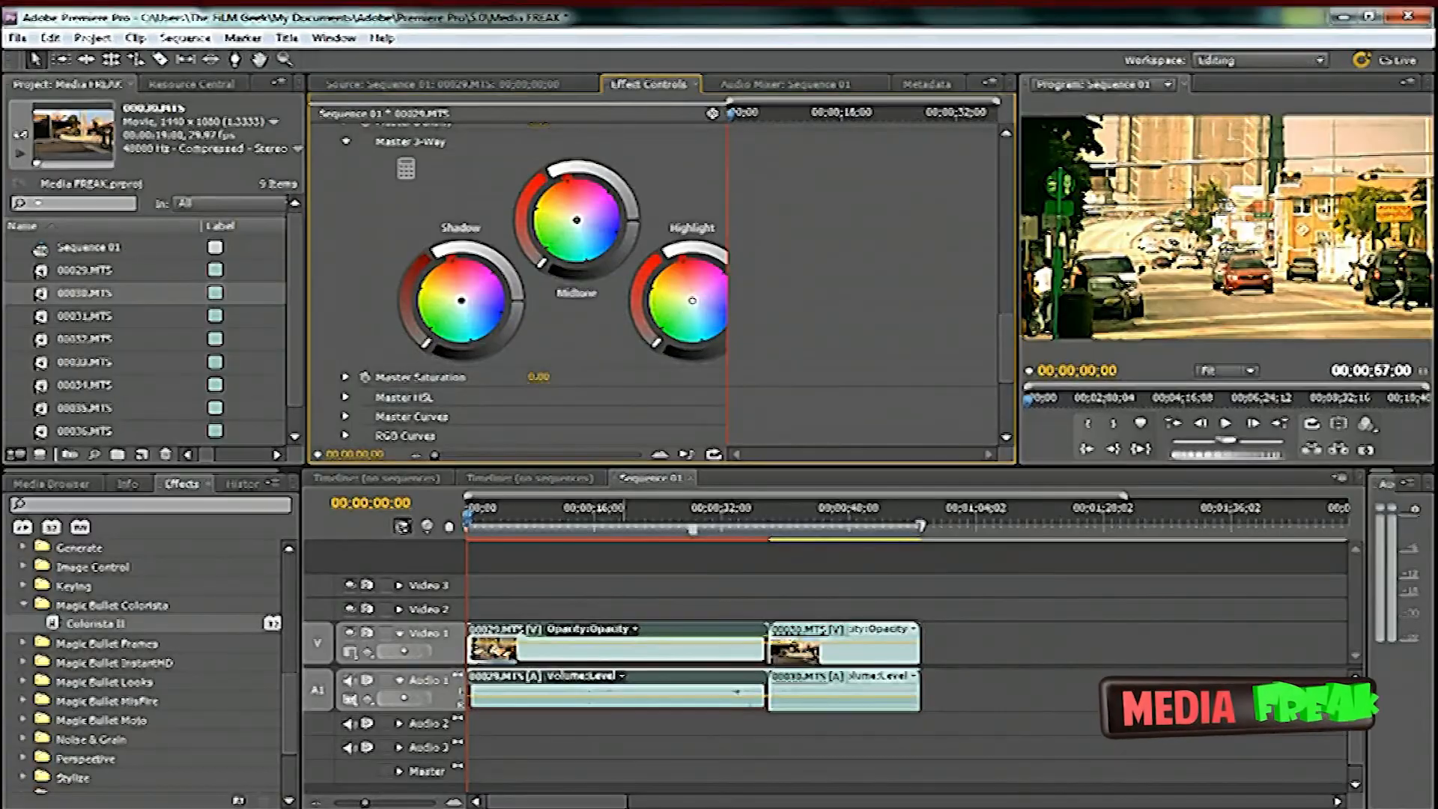
Adjust the Master 3-Way wheels, shifting midtones toward red, highlights toward blue and shadows toward green, with stronger shadow color.
drag(695, 301, 709, 306)
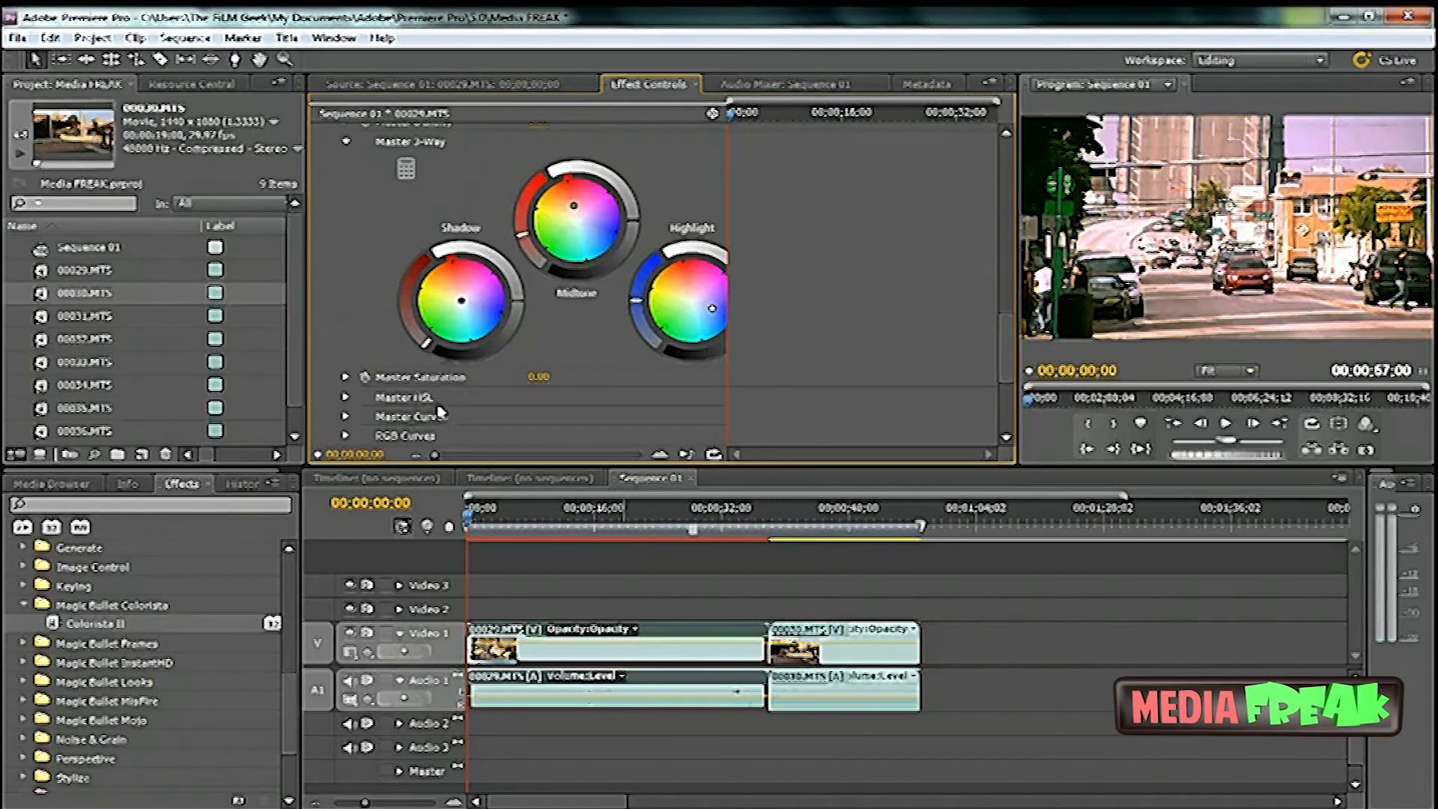
drag(462, 299, 461, 301)
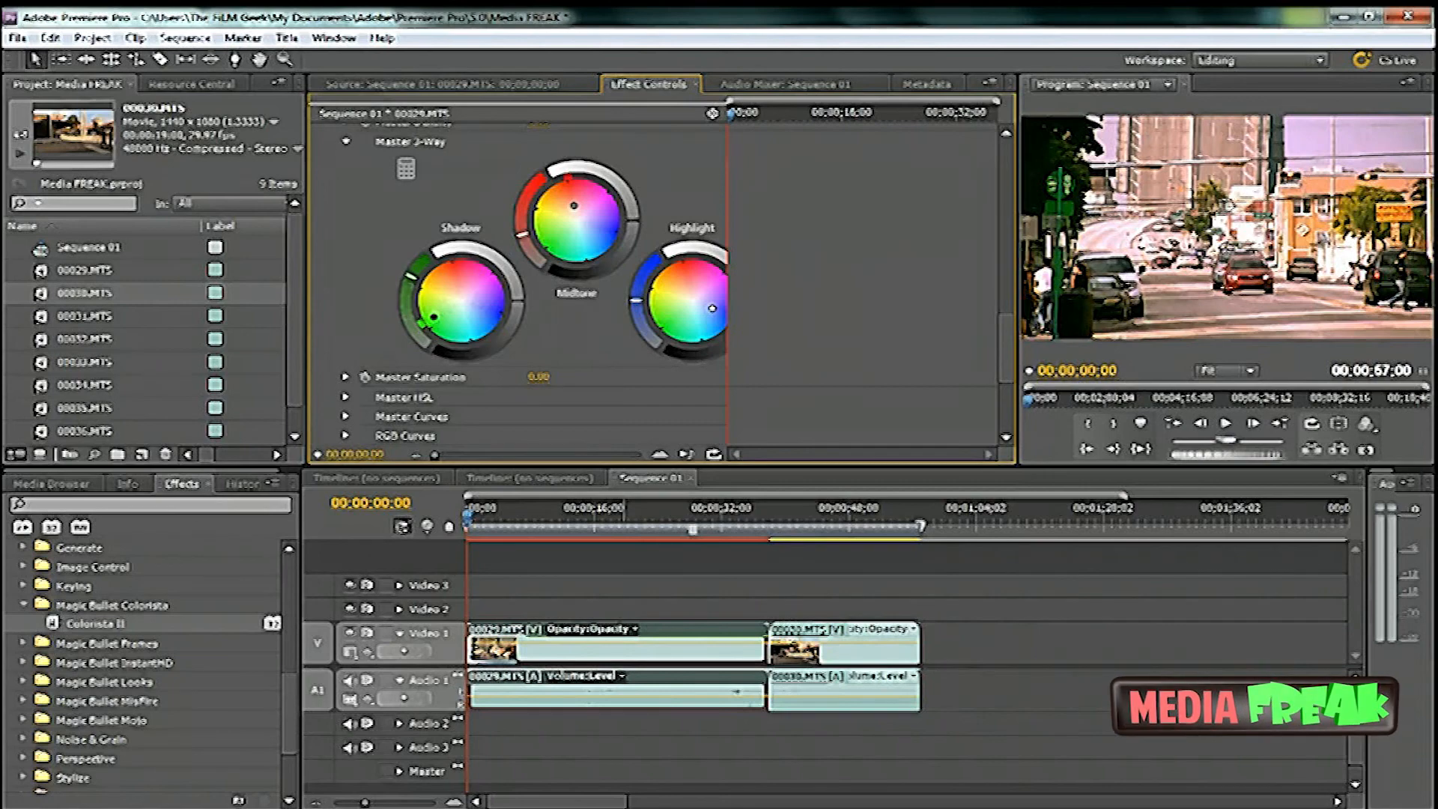
drag(411, 276, 414, 268)
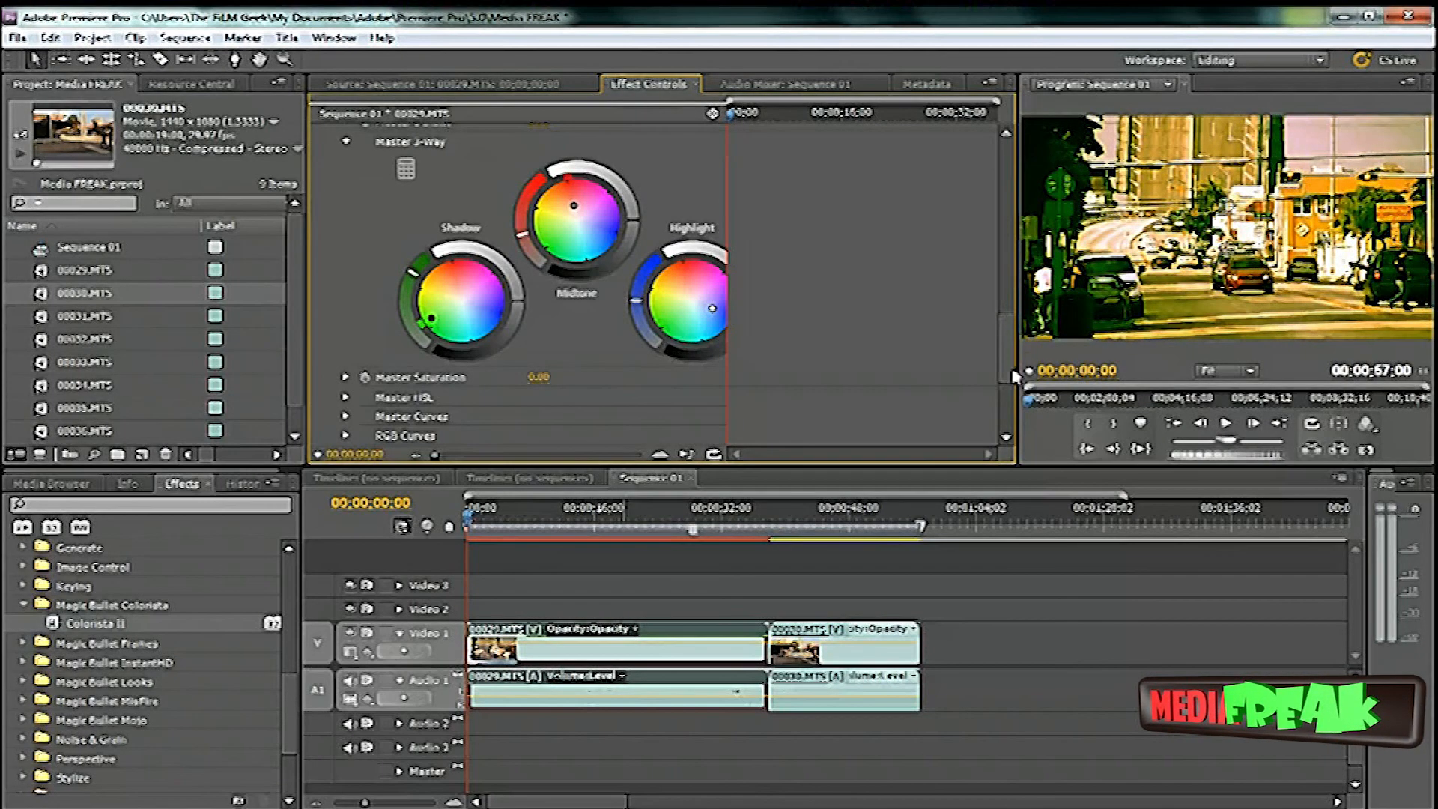
drag(991, 340, 992, 418)
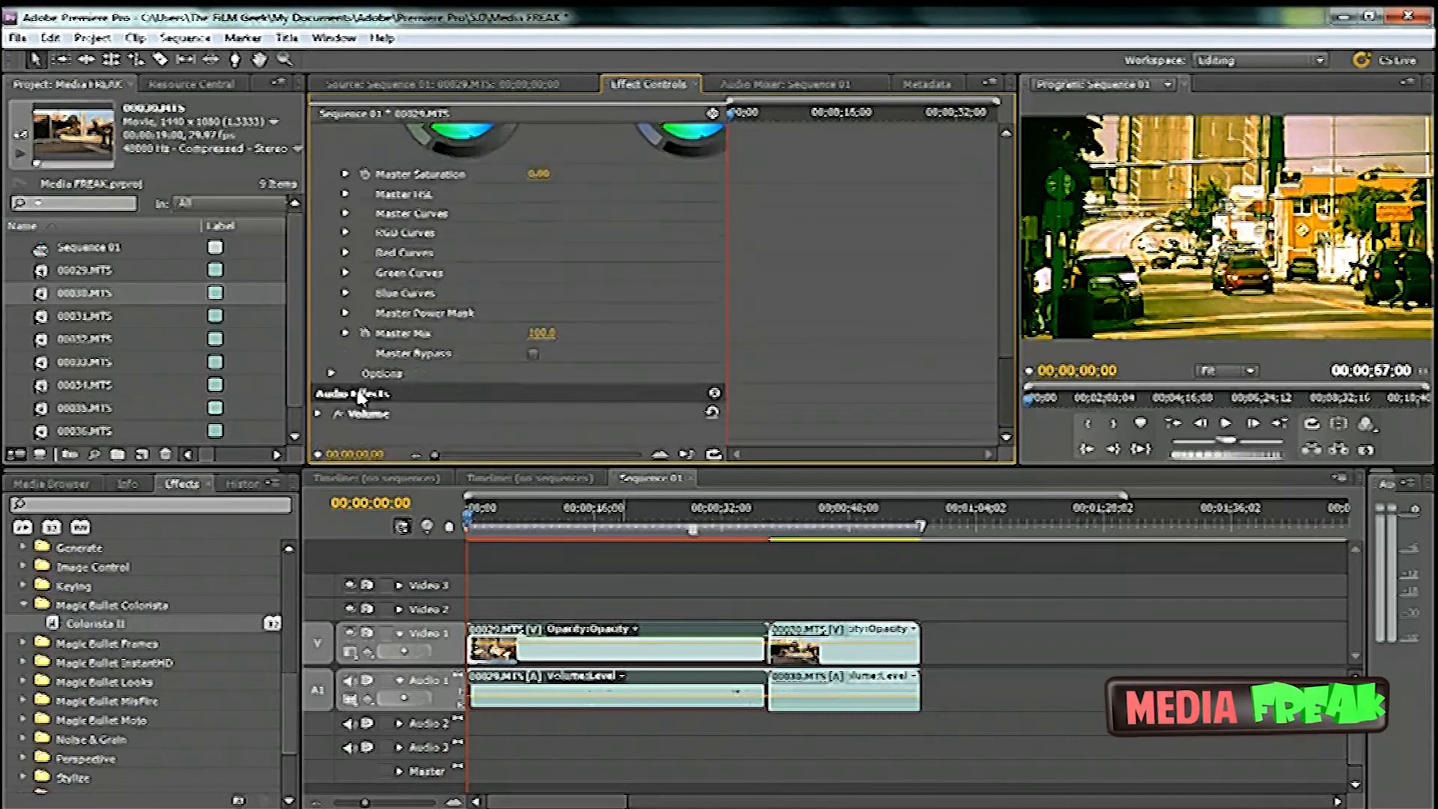
Set Colorista II's Render Using option to CPU.
click(331, 373)
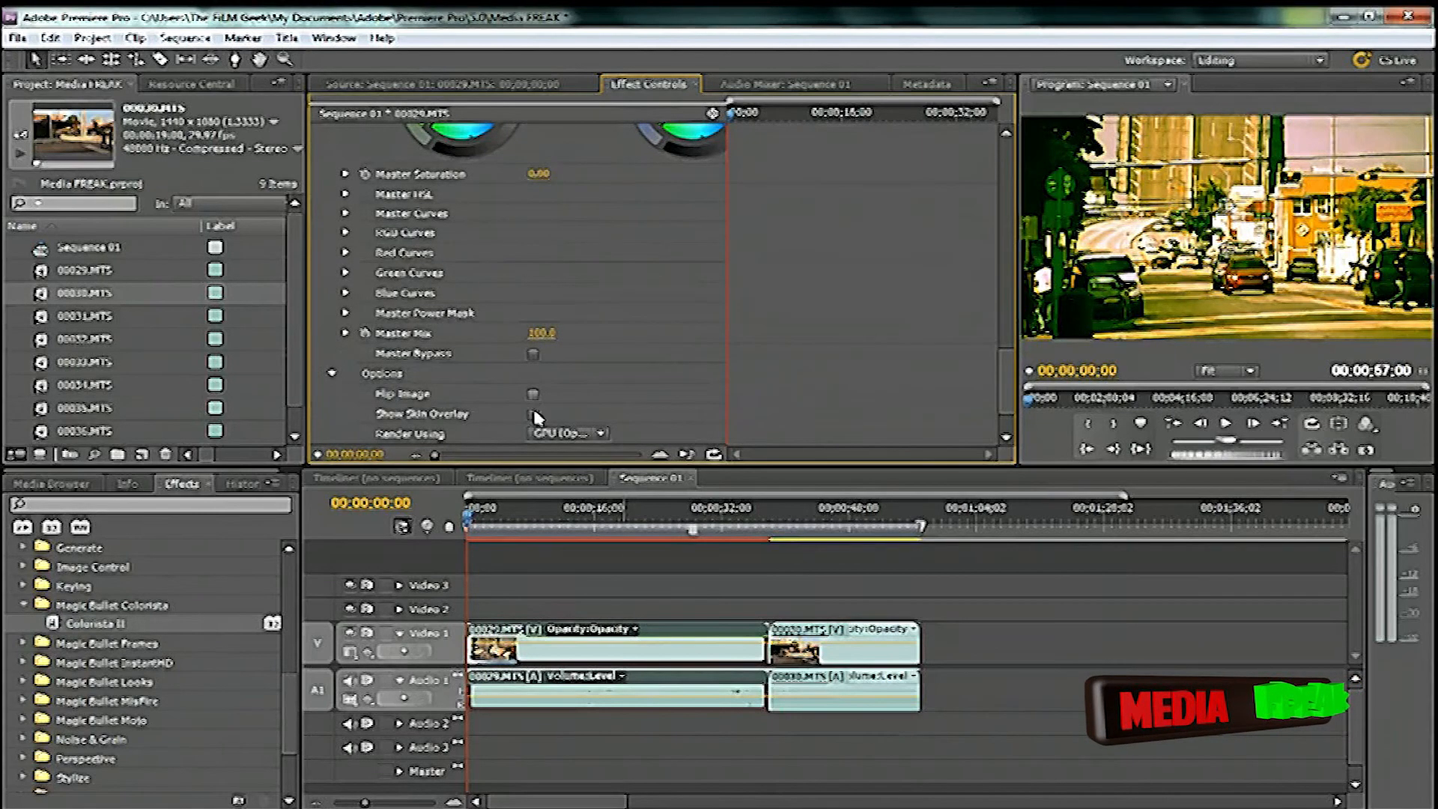
click(567, 437)
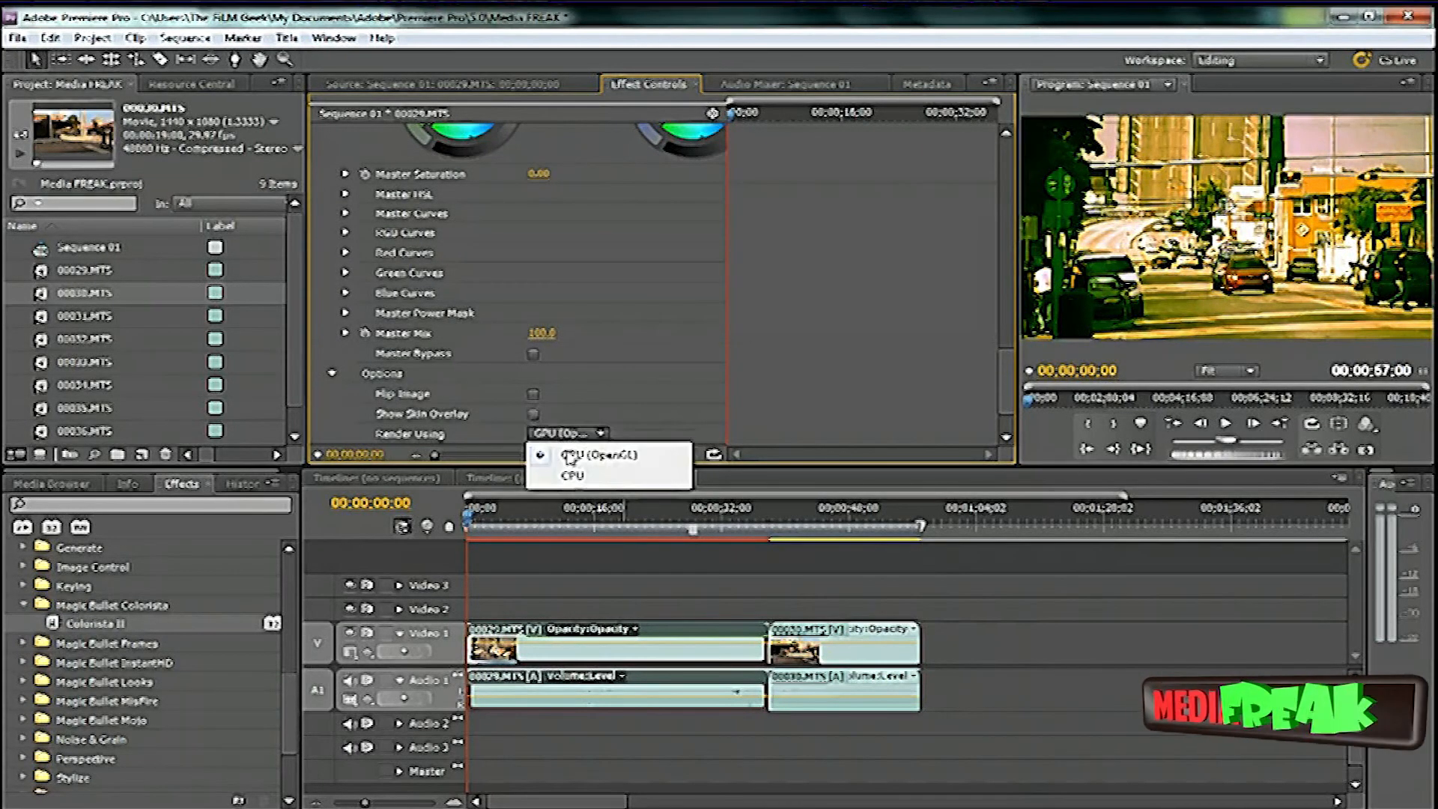
click(584, 476)
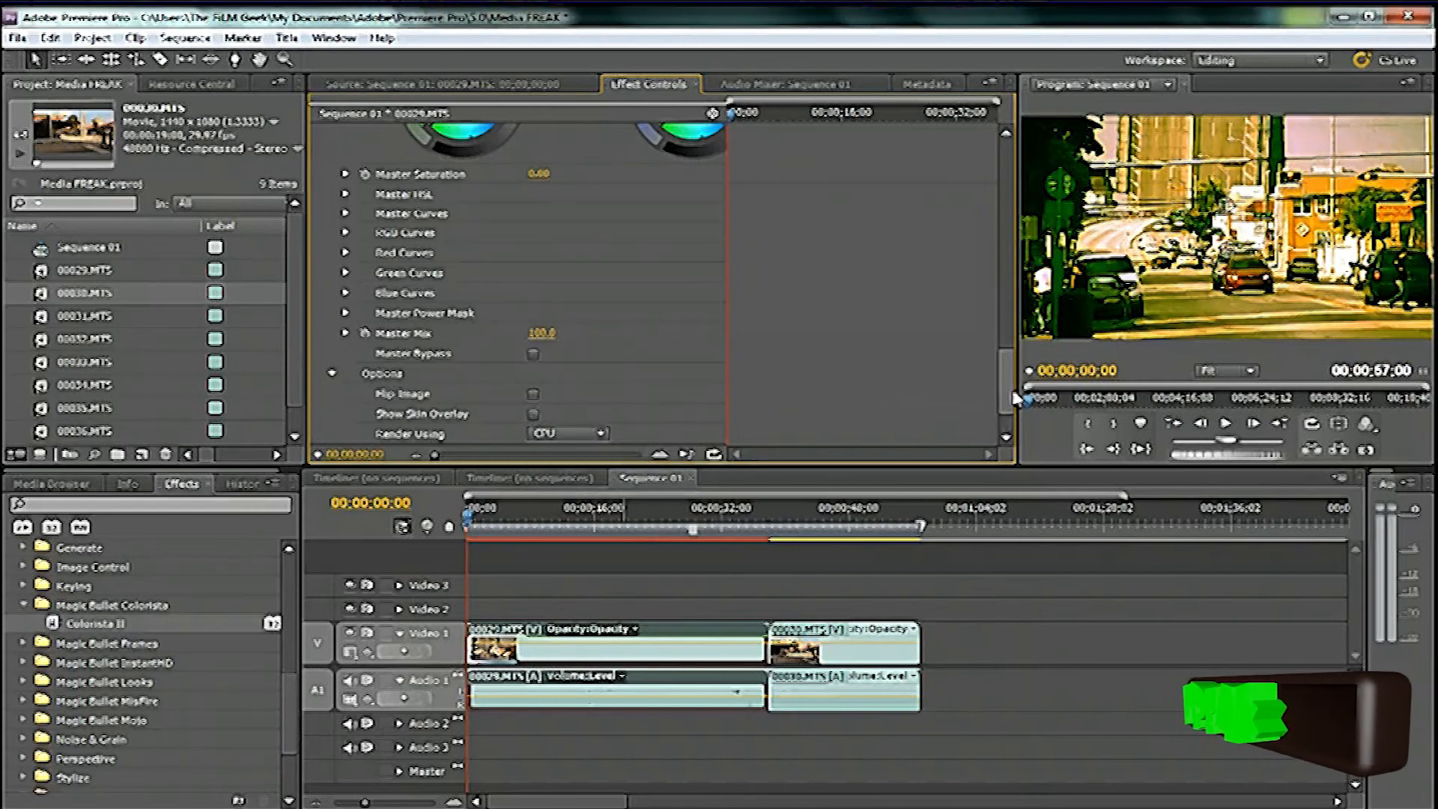
Cut the Colorista II effect from the 00029.MTS clip.
drag(1005, 386, 1005, 171)
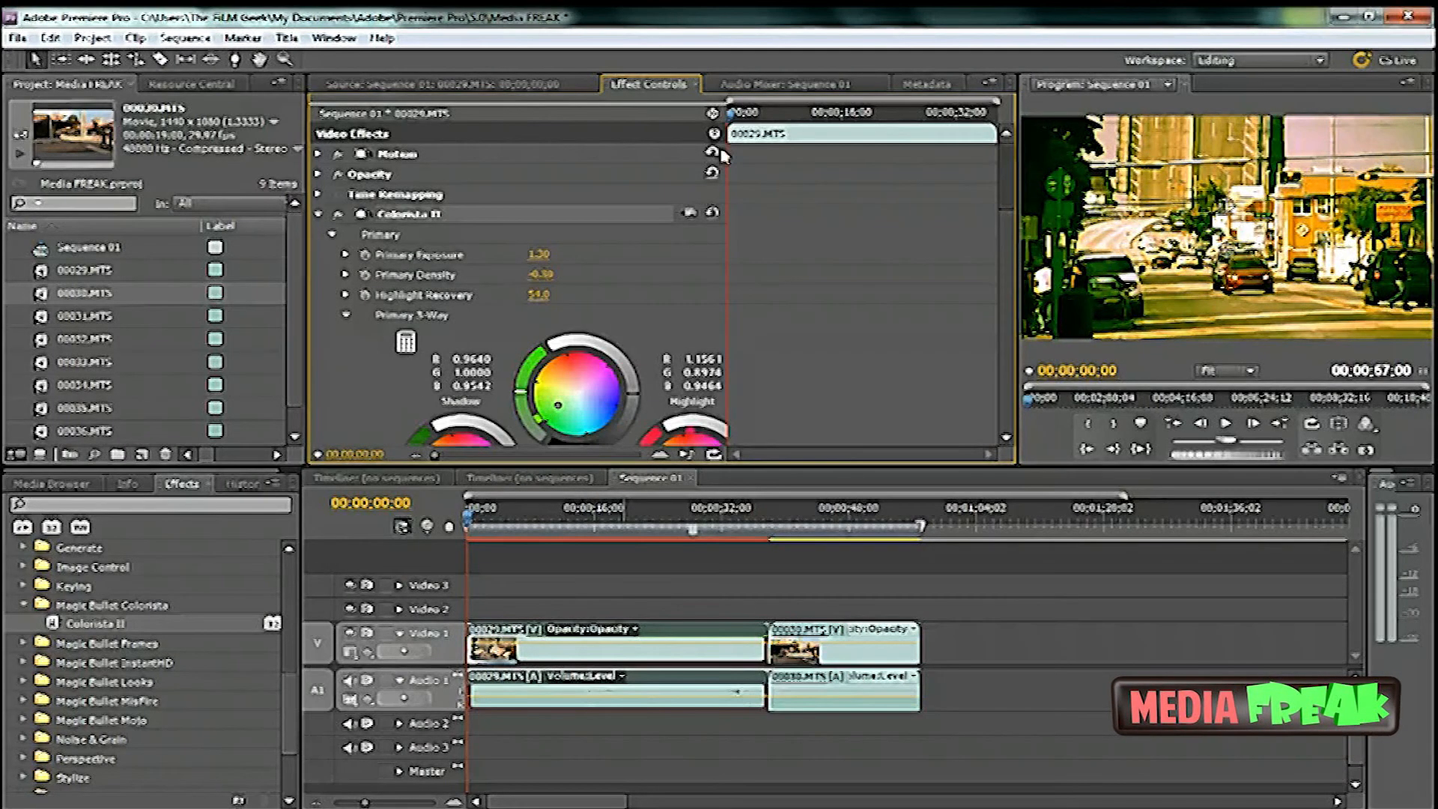
right_click(384, 222)
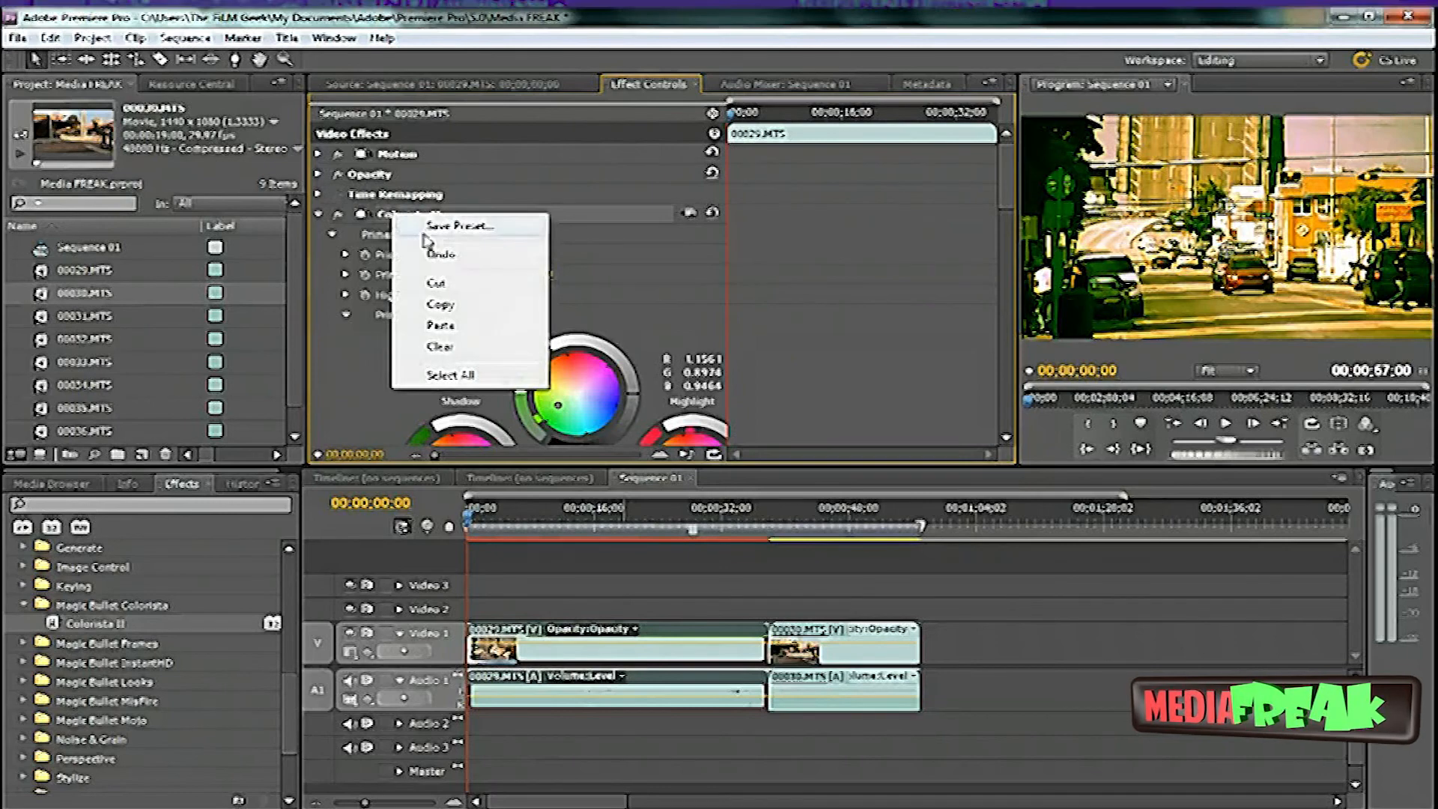
click(442, 283)
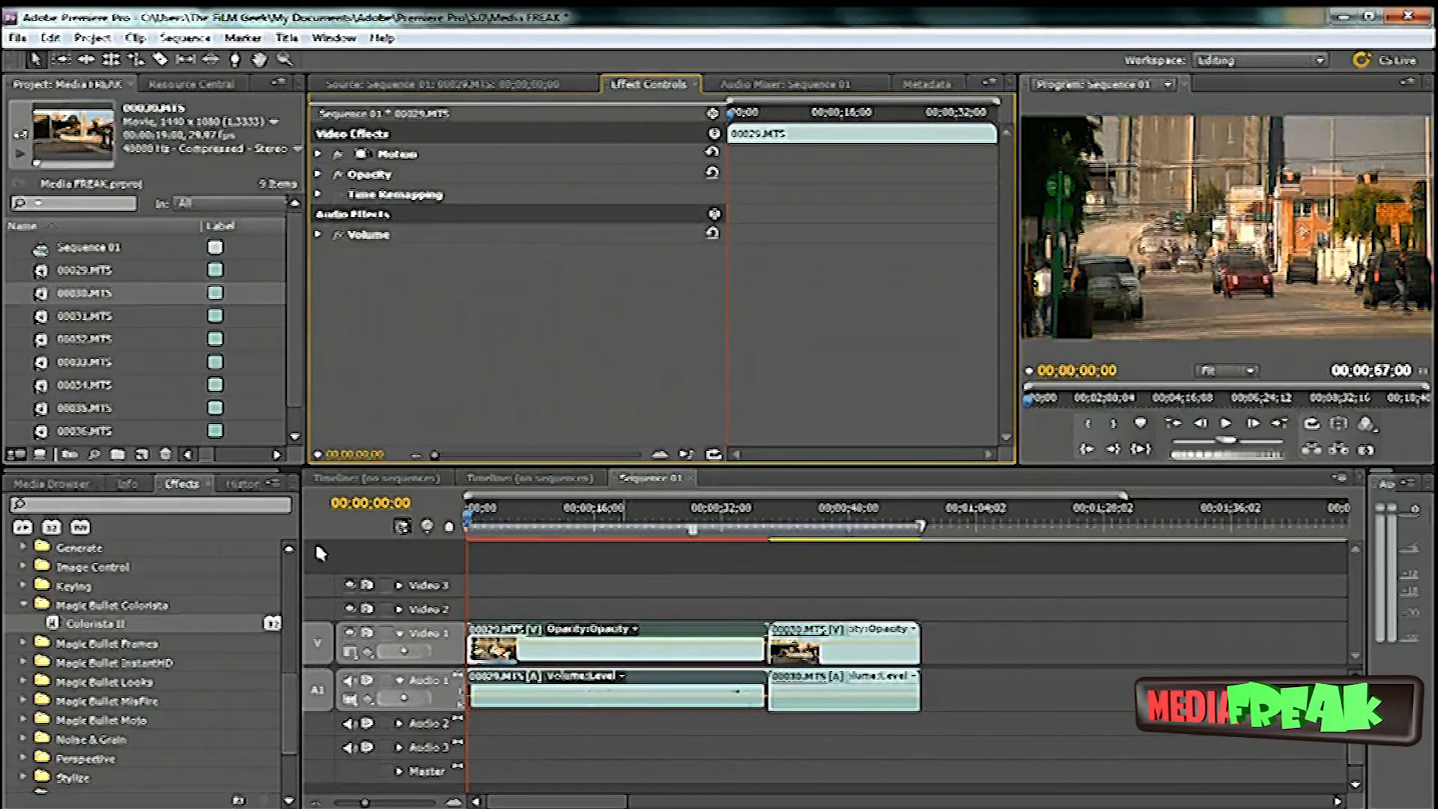
Apply the Magic Bullet Mojo effect to the 00029.MTS clip and show its parameters.
click(23, 605)
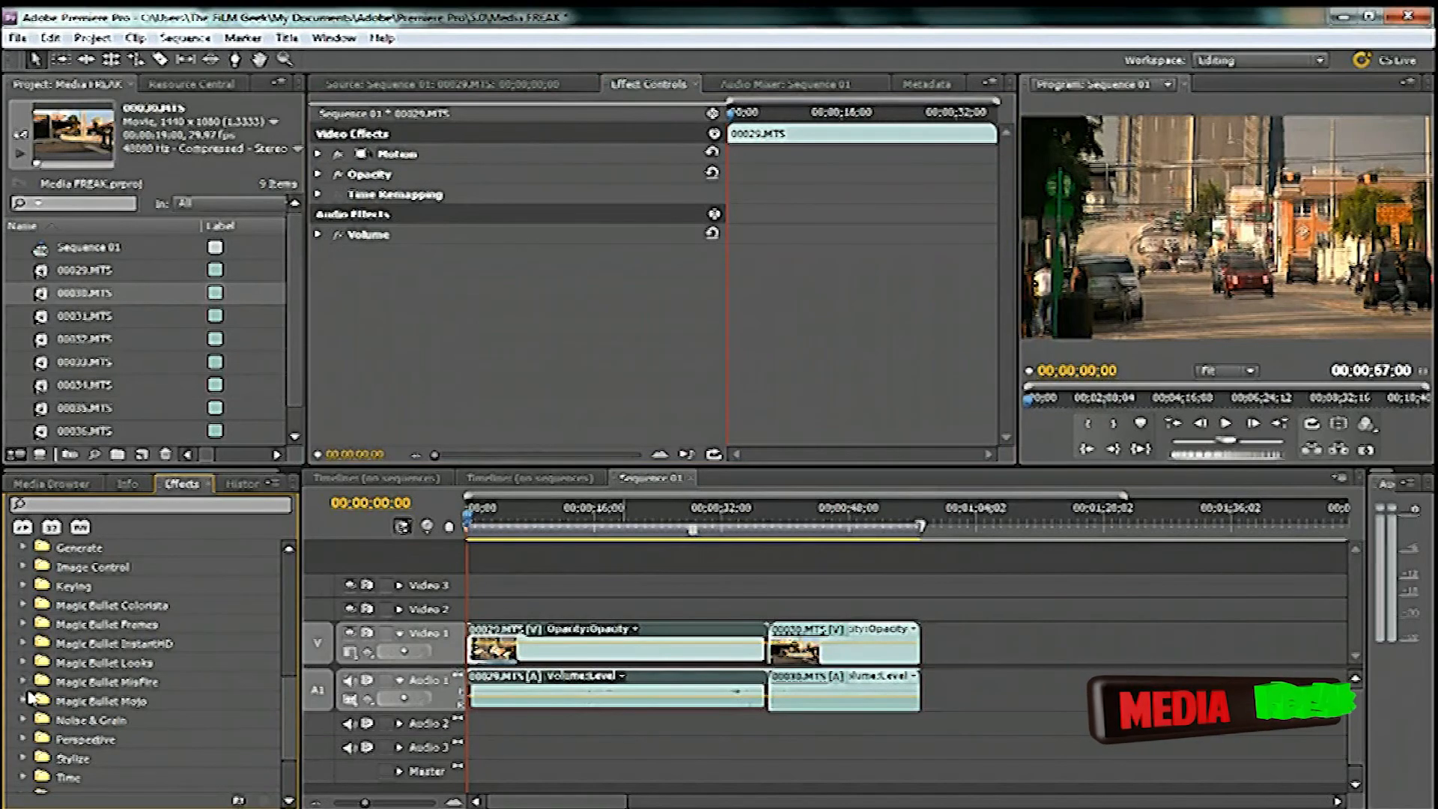
click(23, 682)
click(23, 681)
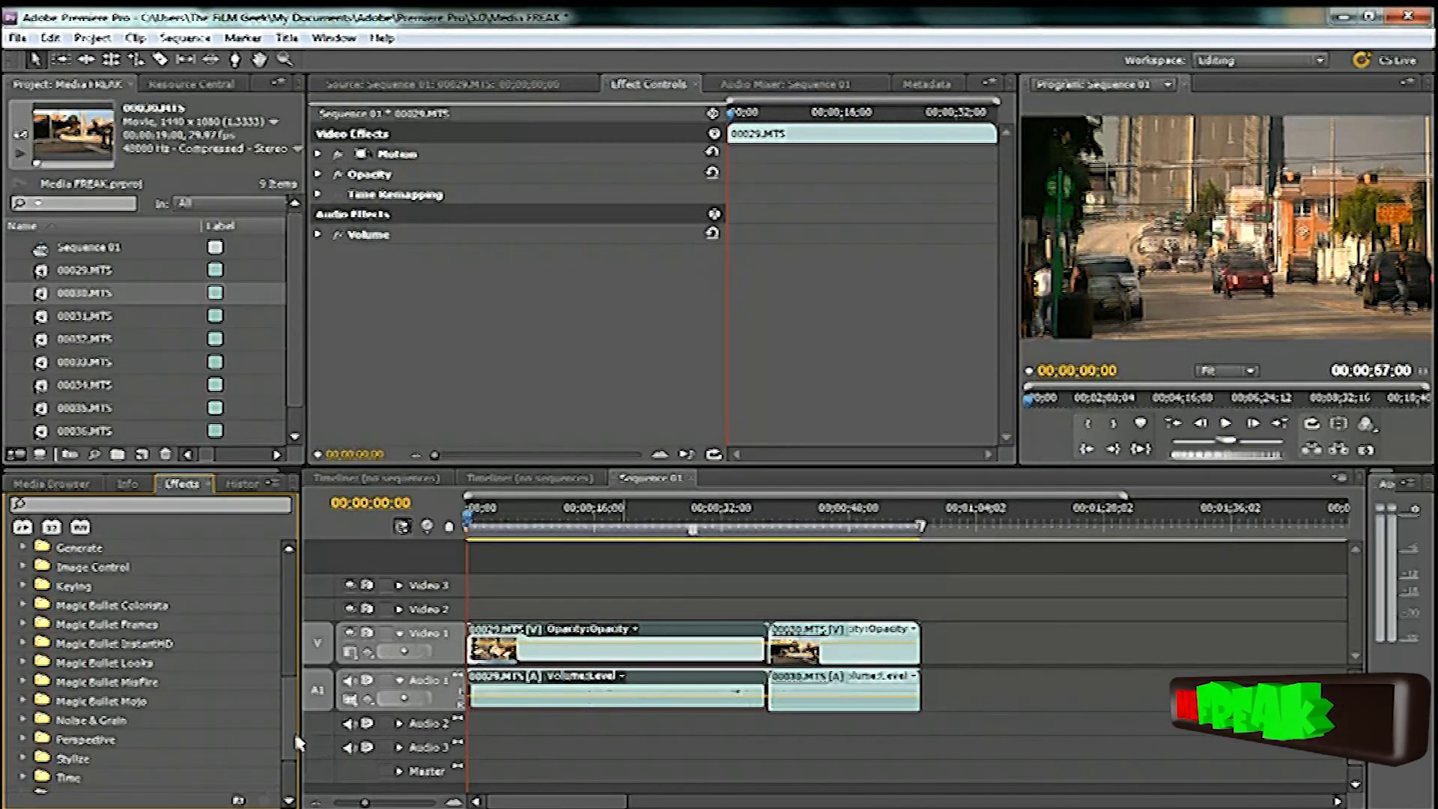
scroll(291, 752, down, 3)
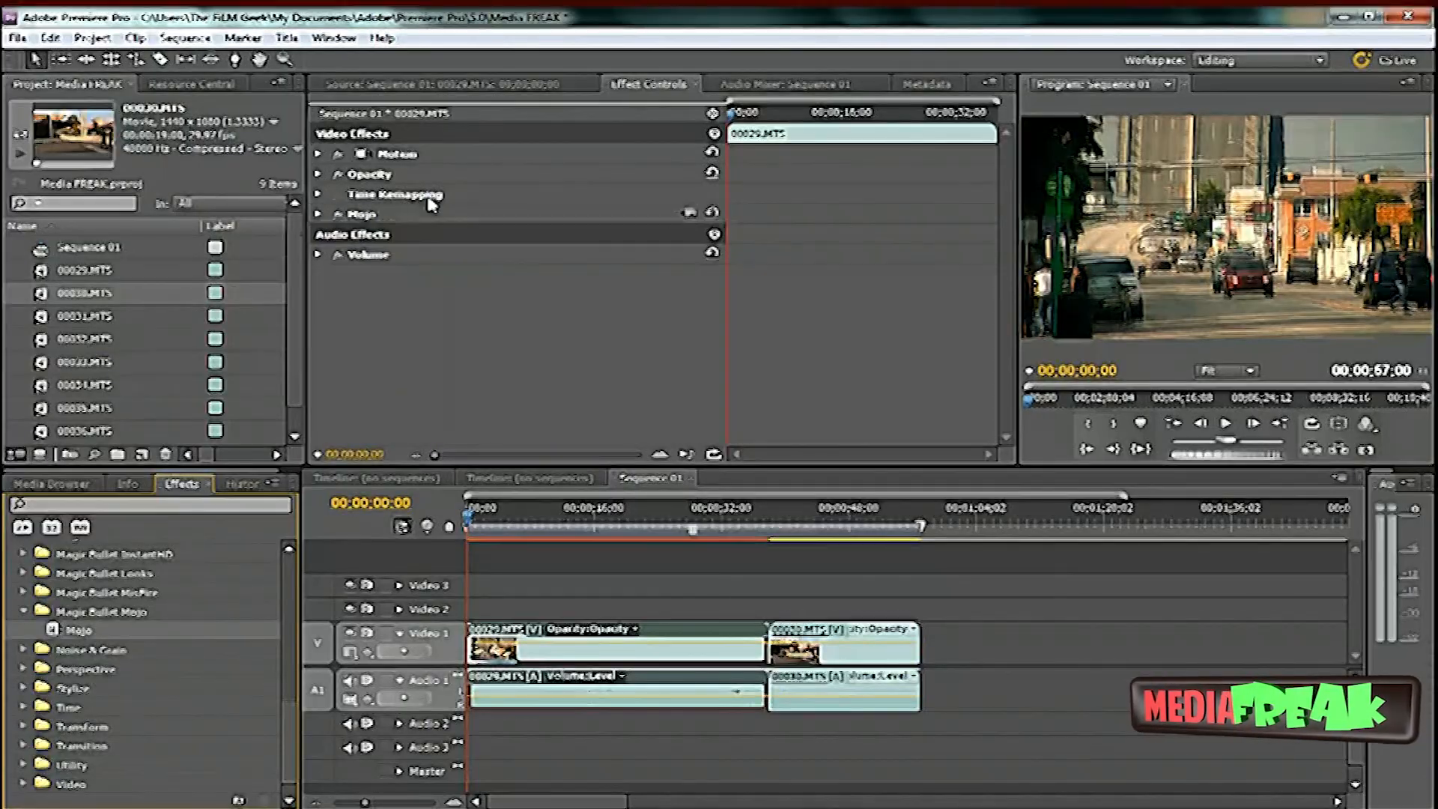
click(317, 213)
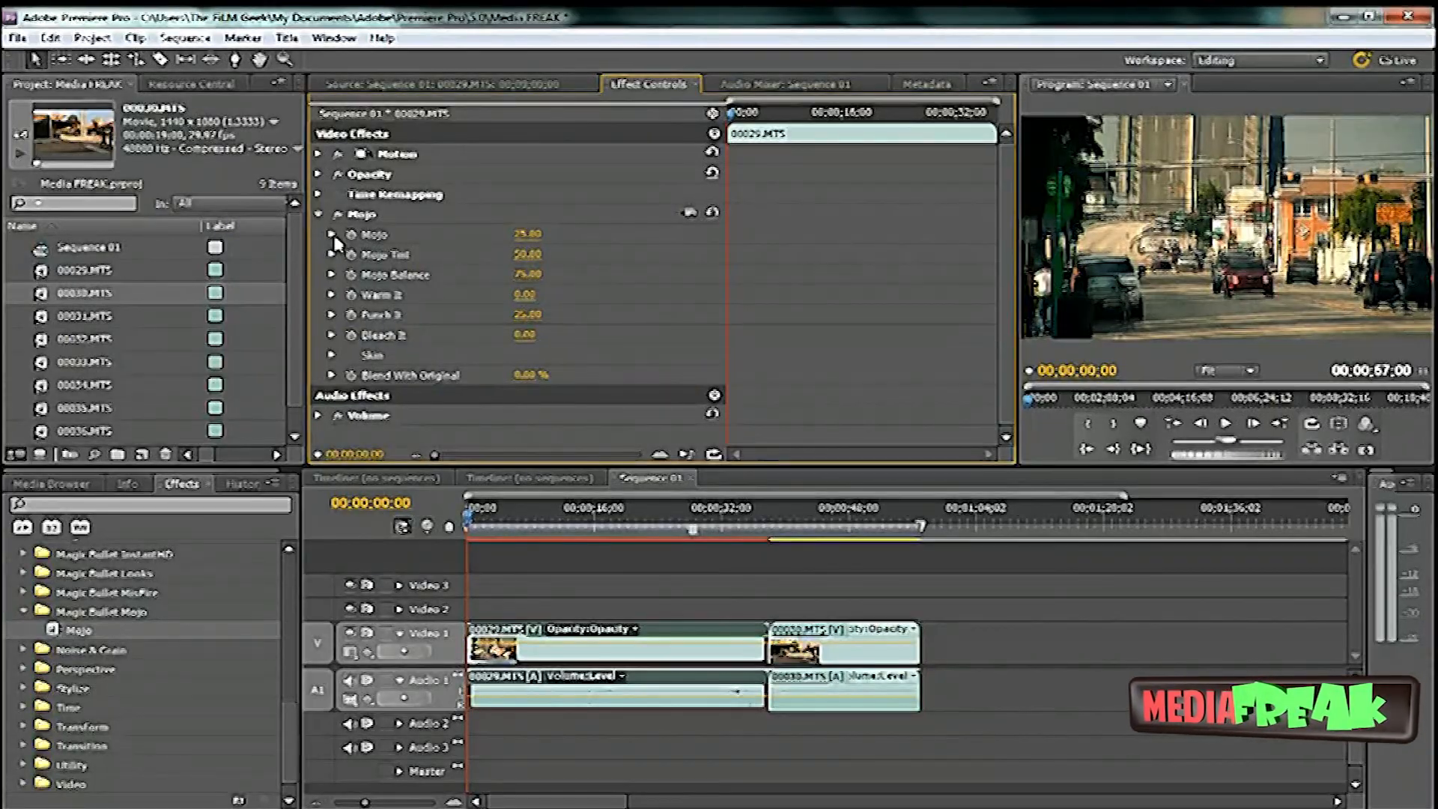
Try the Mojo amount at 100.00 on the street footage, then reduce it to about 60.
click(331, 235)
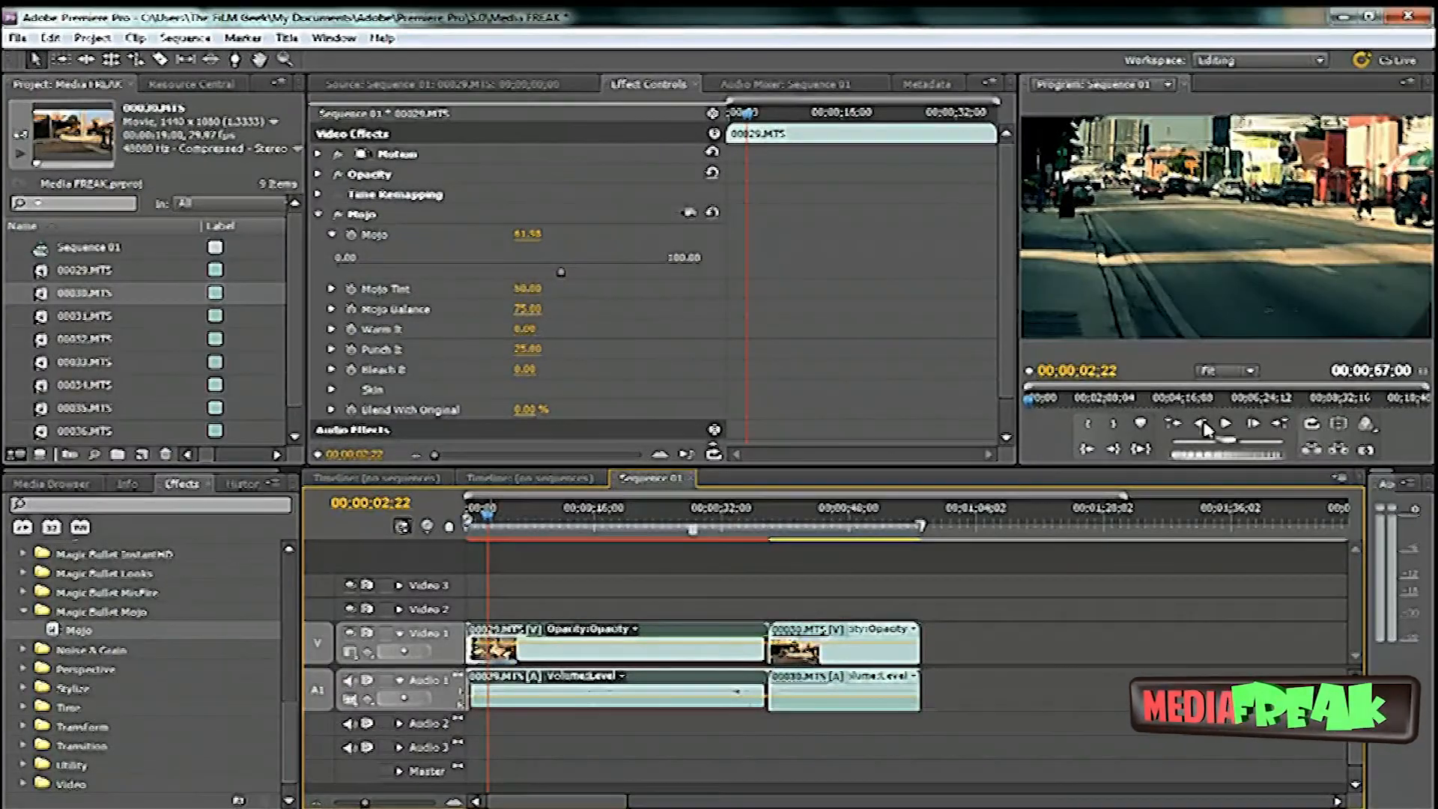
click(1202, 424)
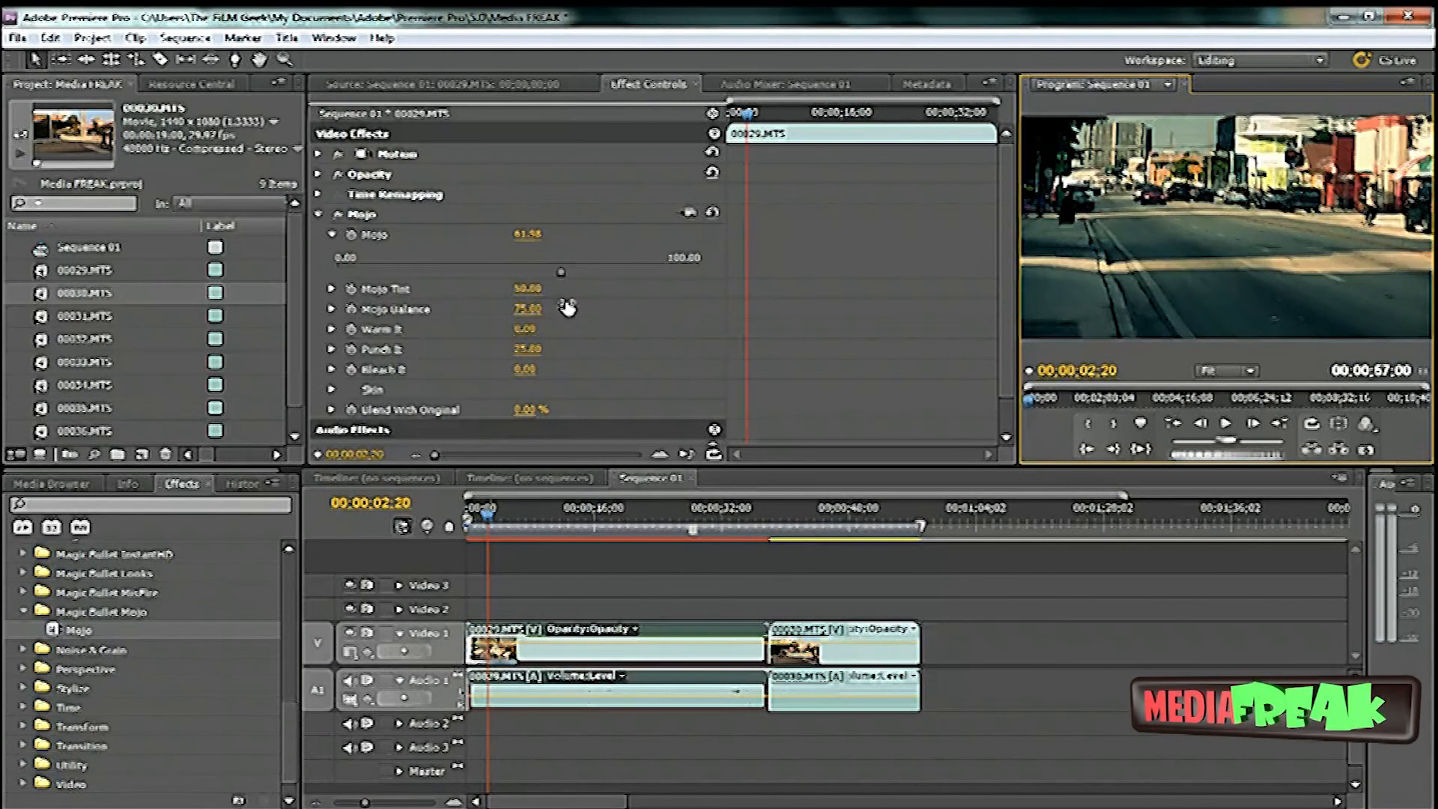
drag(563, 276, 777, 277)
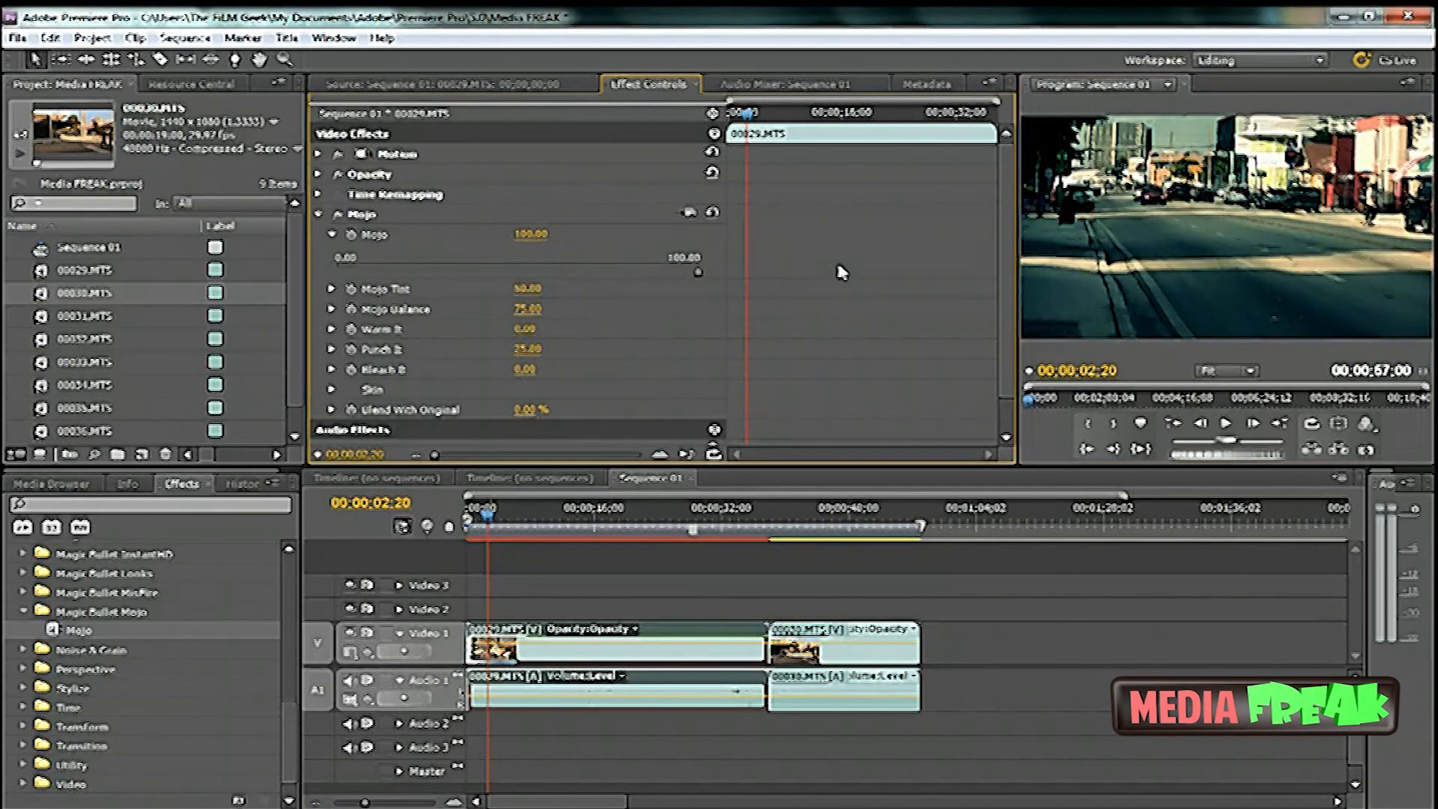
drag(508, 269, 456, 274)
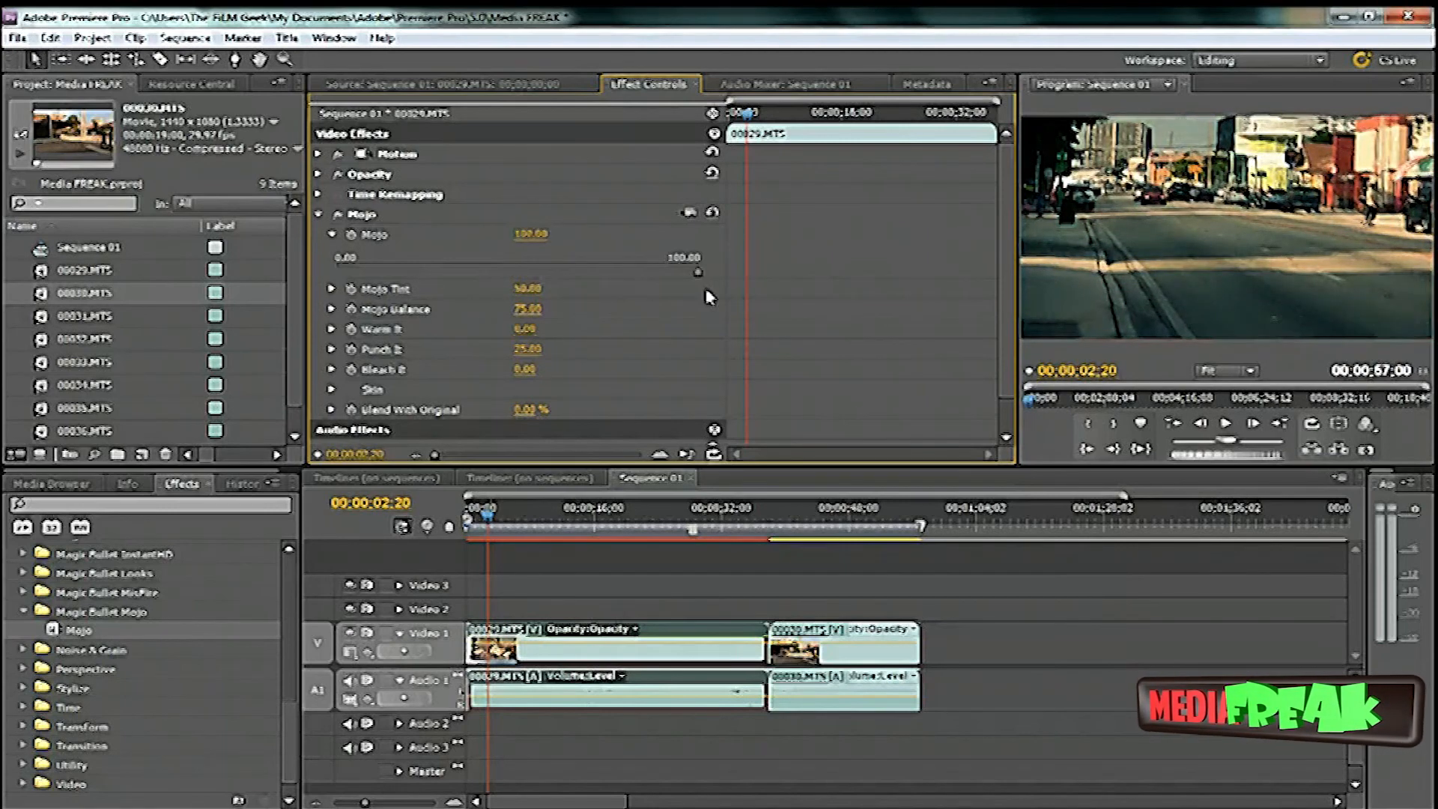
drag(697, 272, 553, 274)
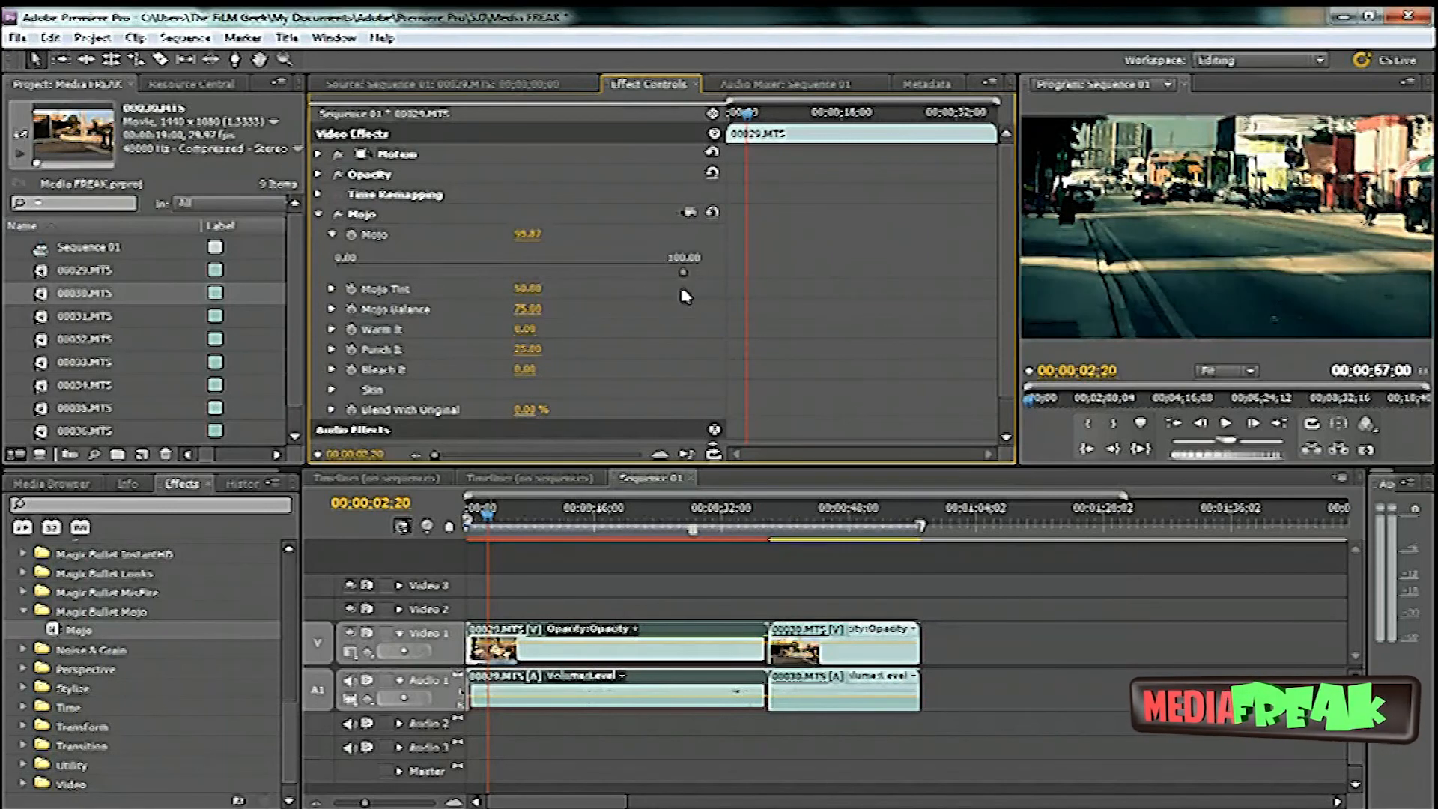
Set Mojo Tint to 100.00, compare Mojo Balance at 0.00 and 100.00, and leave the balance at about 97.
click(331, 289)
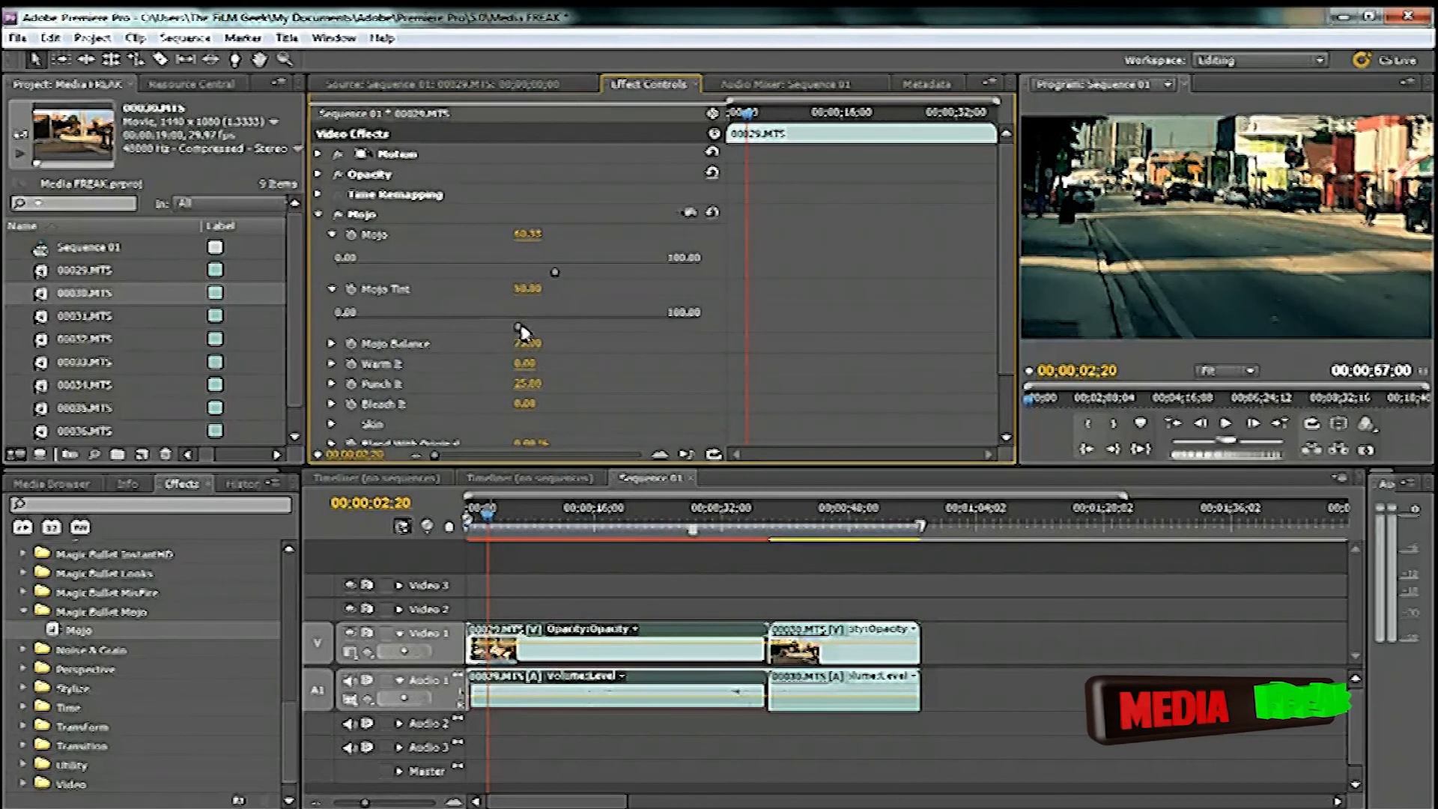
drag(466, 330, 403, 330)
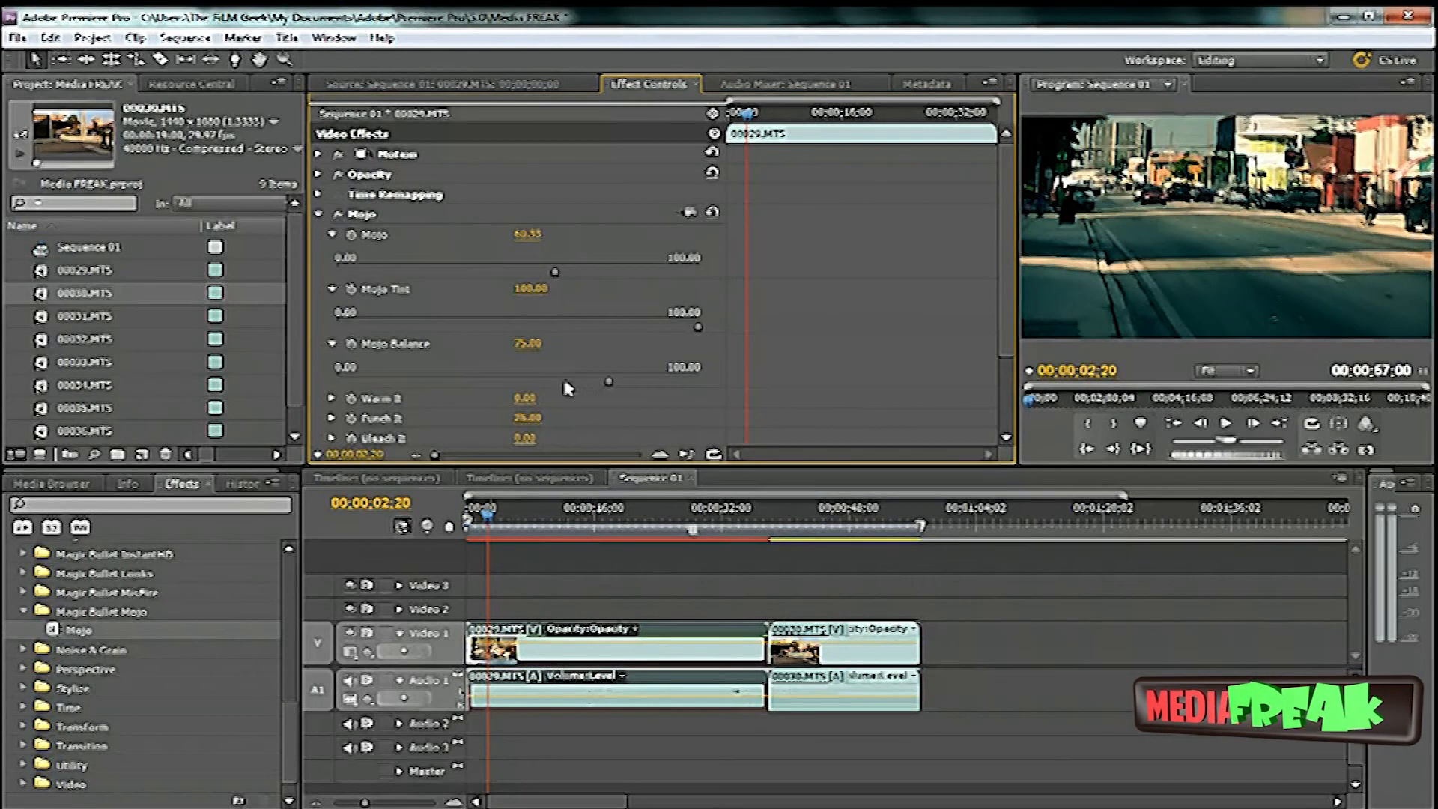
drag(612, 385, 701, 383)
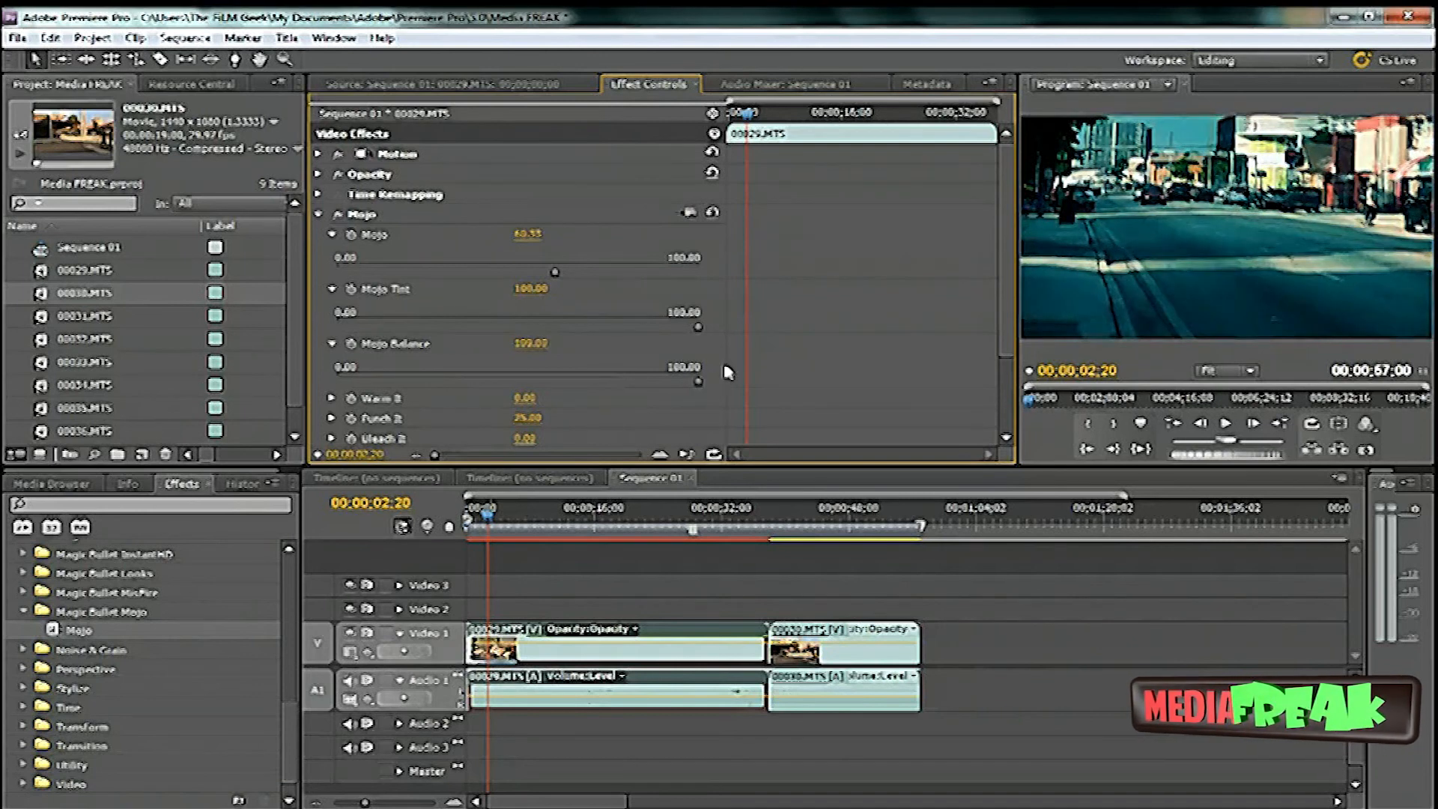
drag(704, 386, 338, 399)
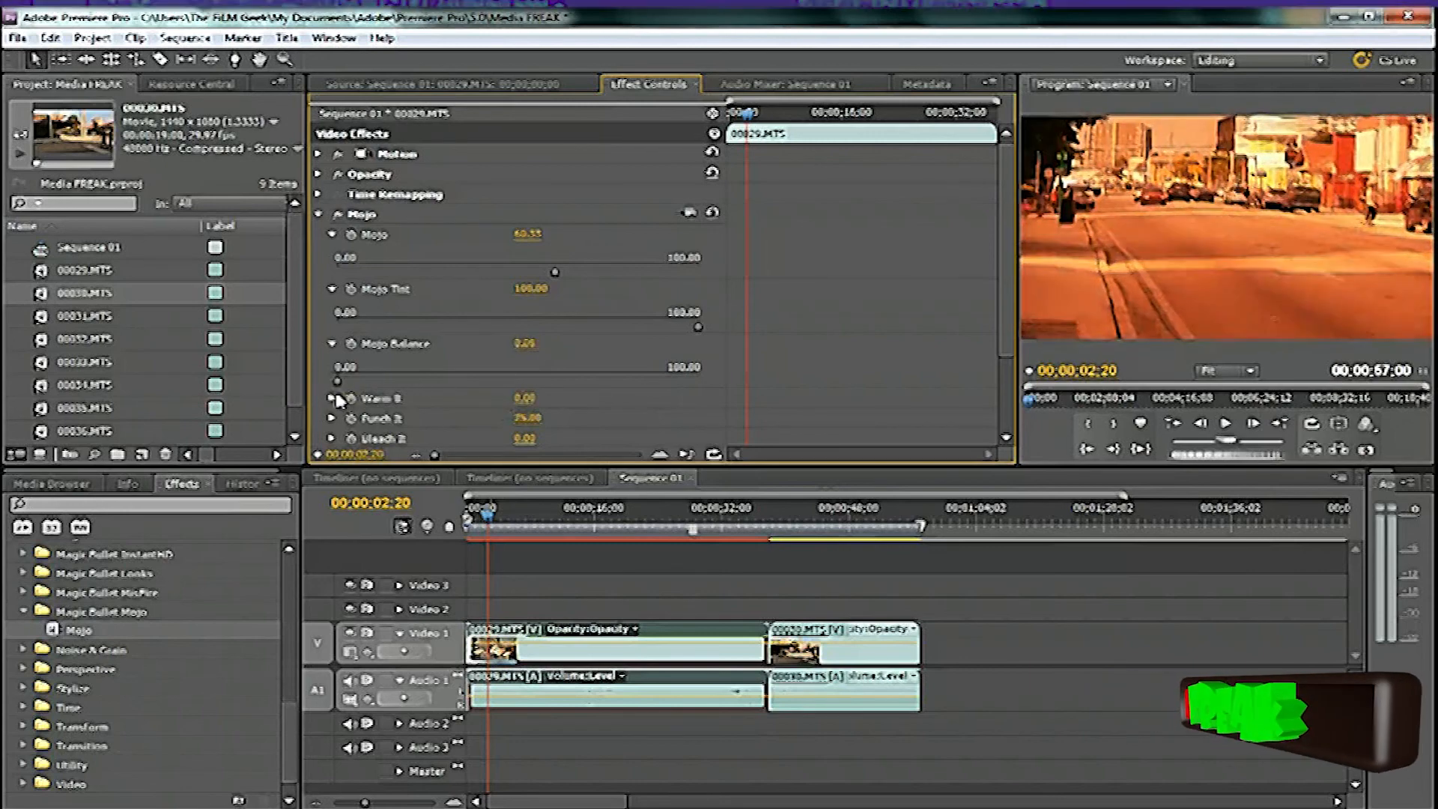
click(700, 381)
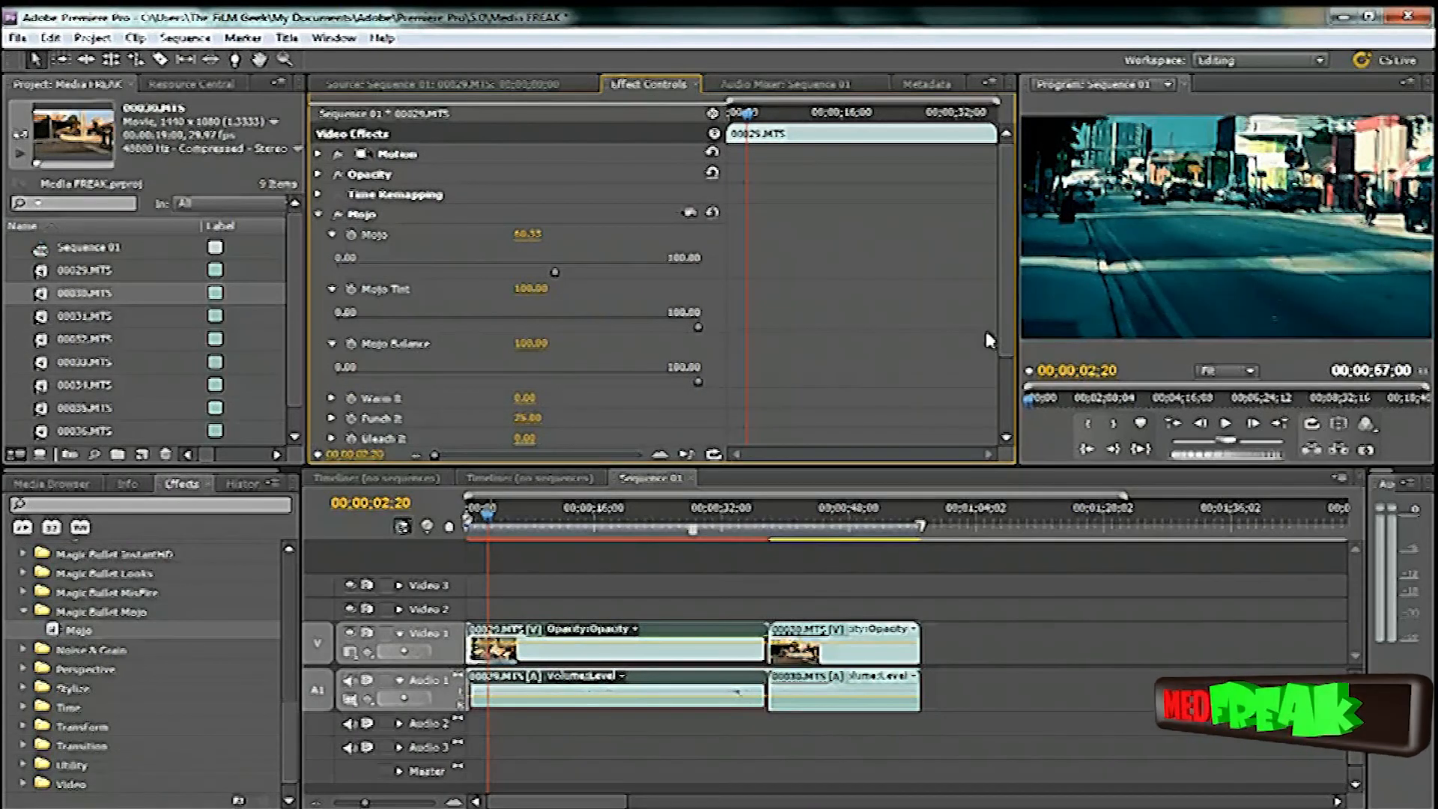
drag(1004, 340, 921, 411)
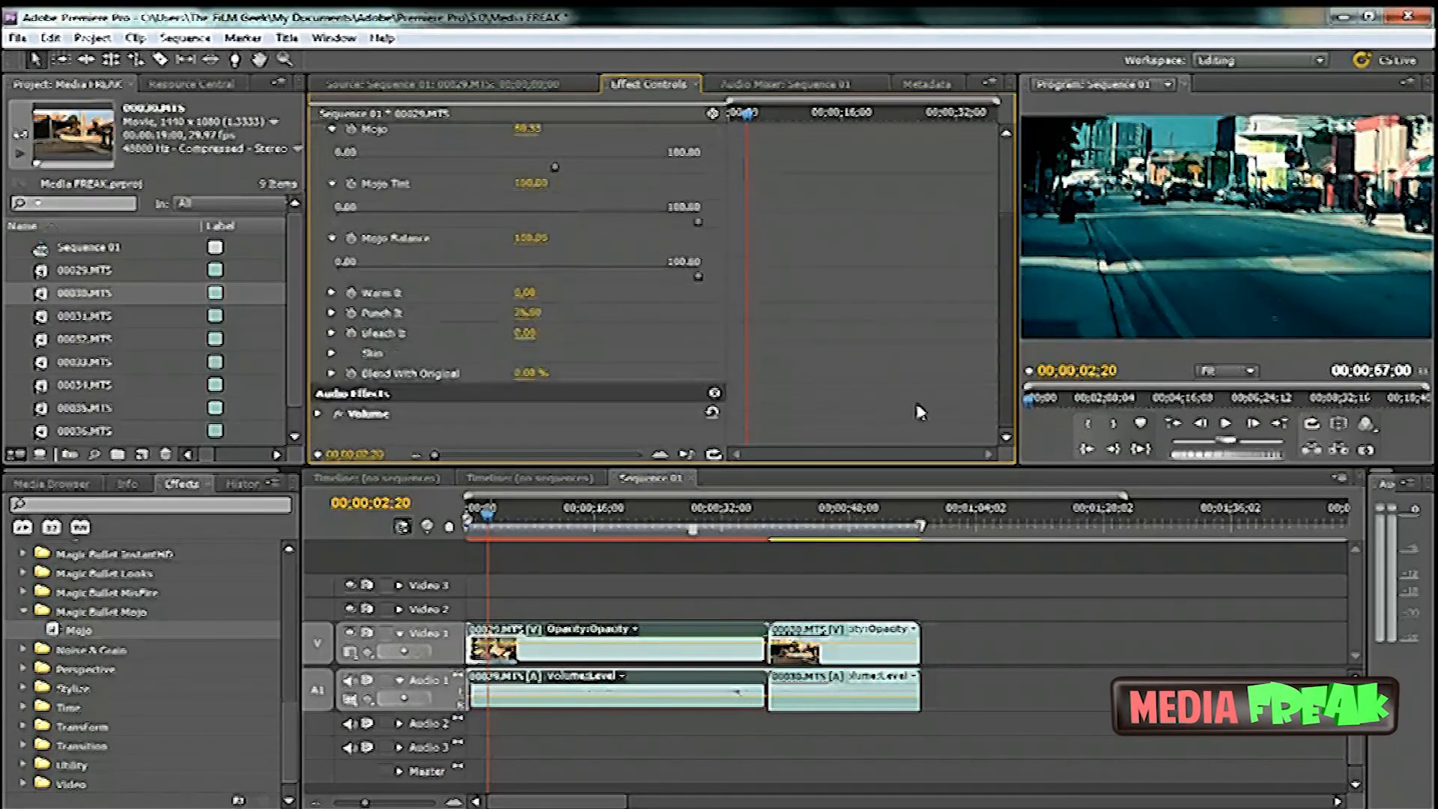
click(331, 293)
click(331, 293)
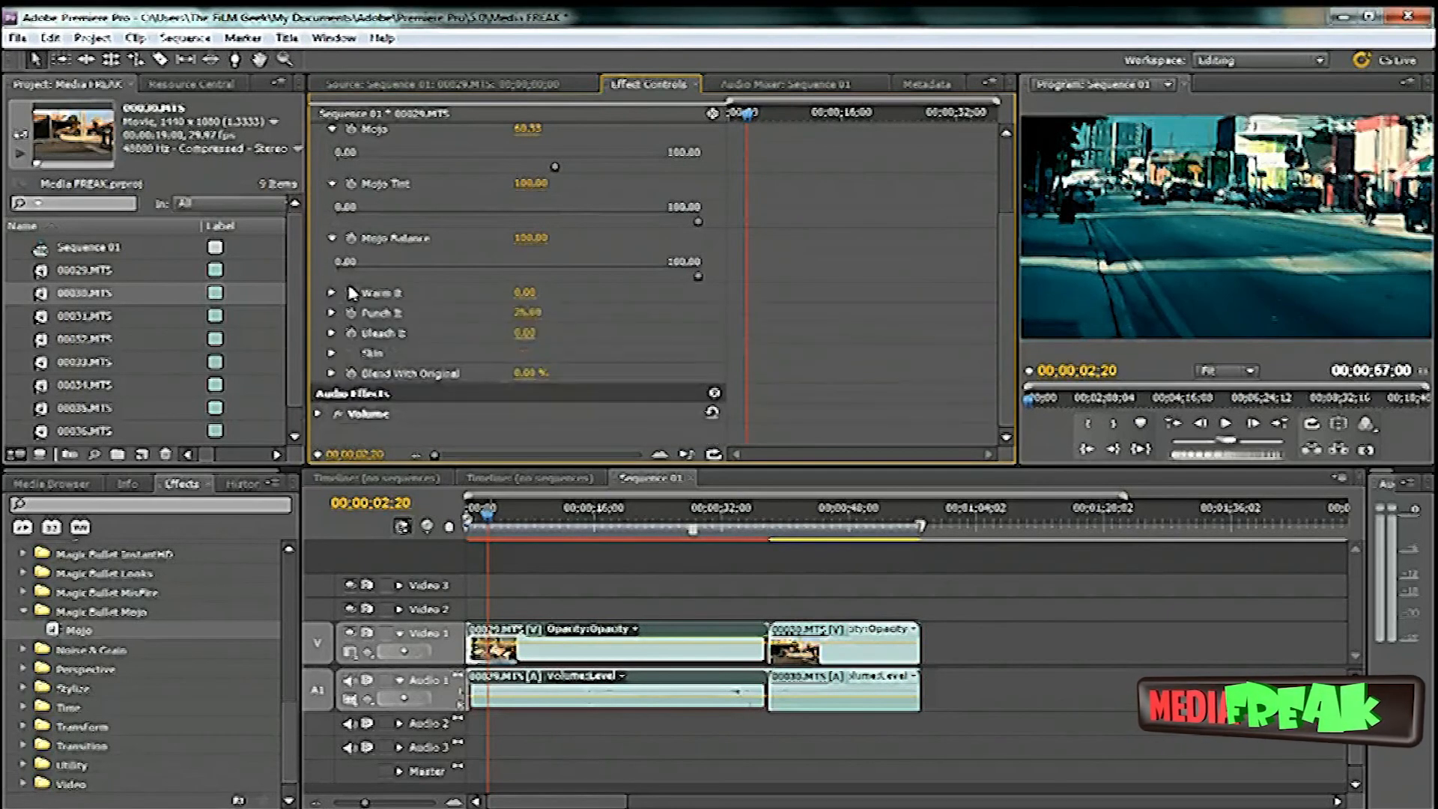
click(527, 277)
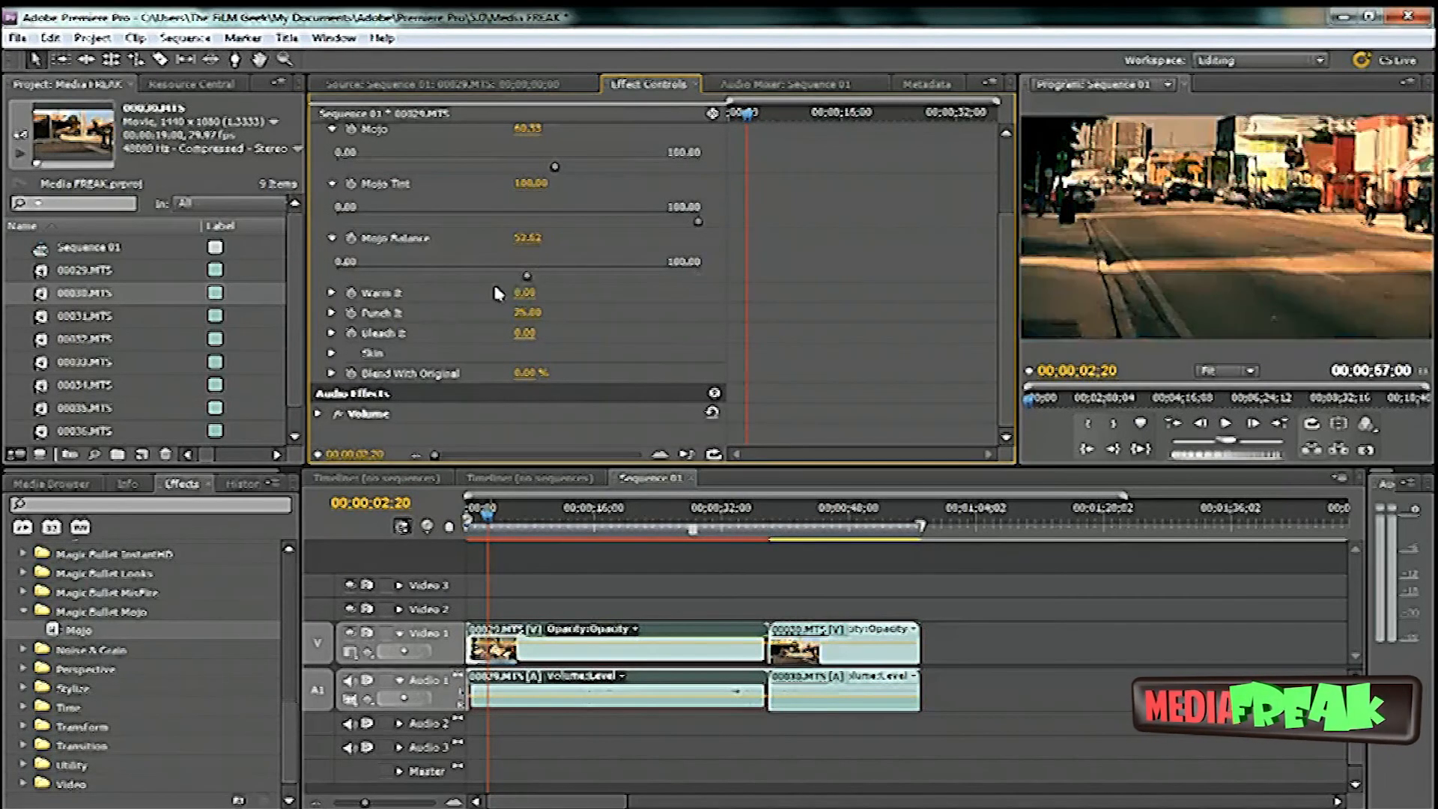
click(674, 276)
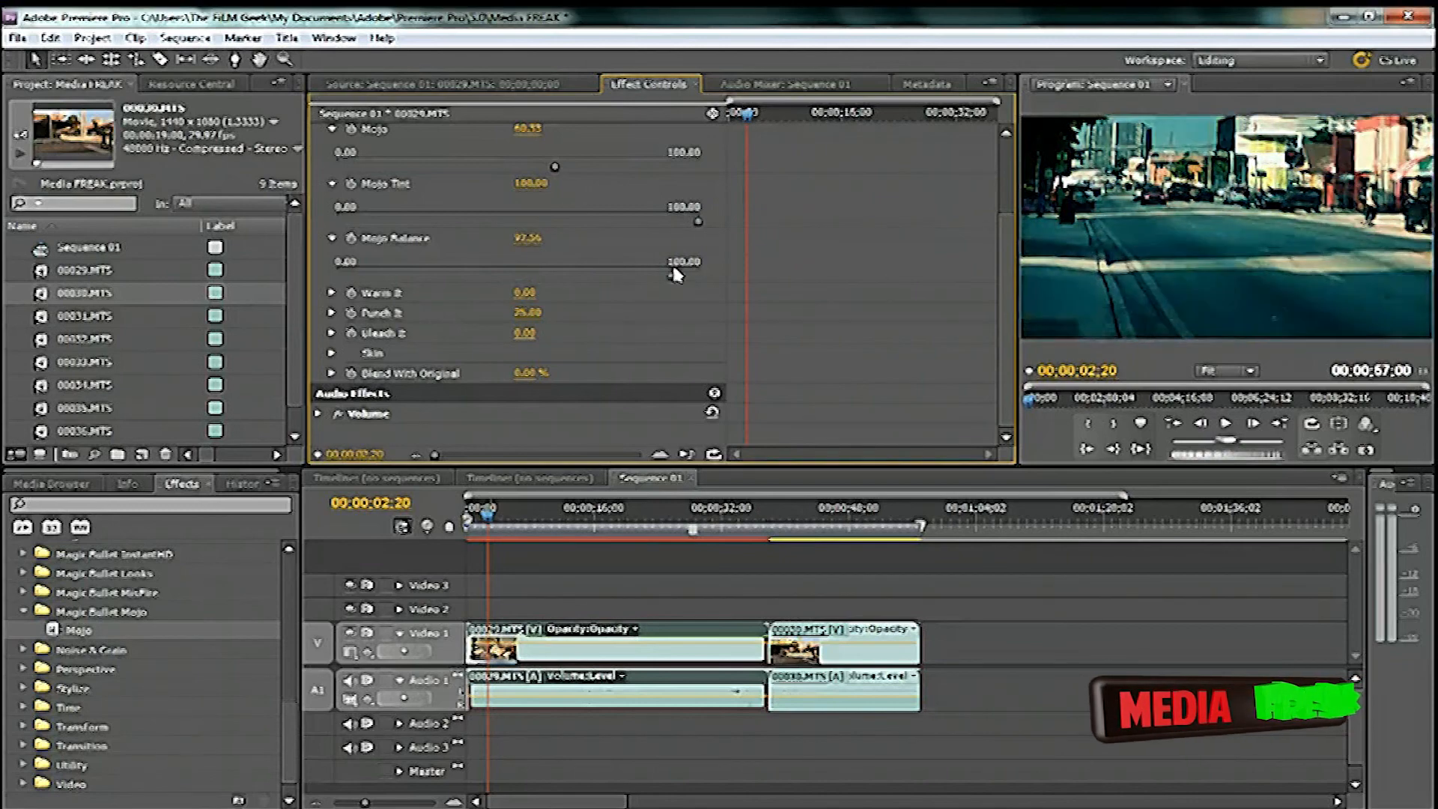
Set Punch It to 100.00 and try Bleach It at 100.00 before returning it to 0.00.
click(332, 294)
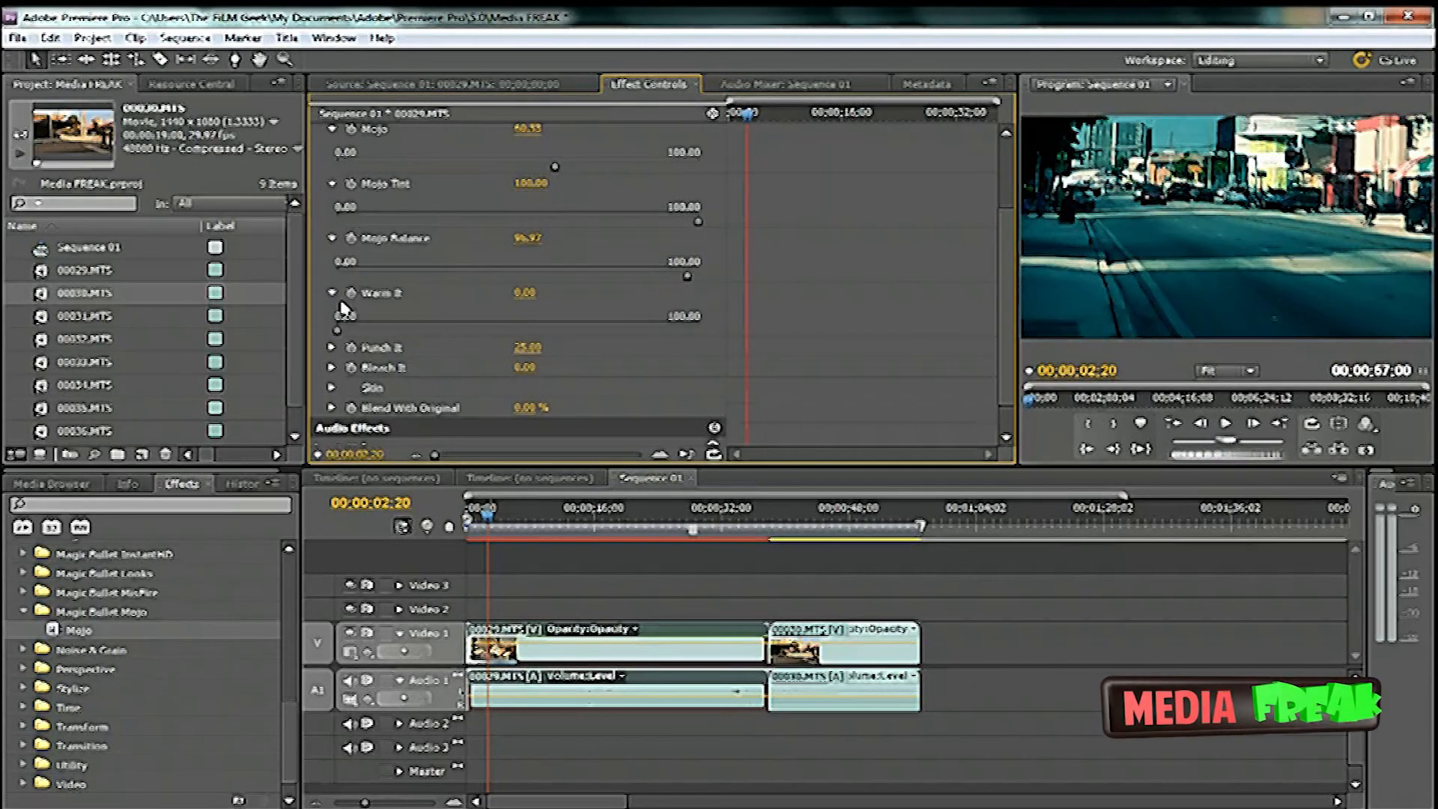
click(334, 348)
drag(534, 385, 722, 389)
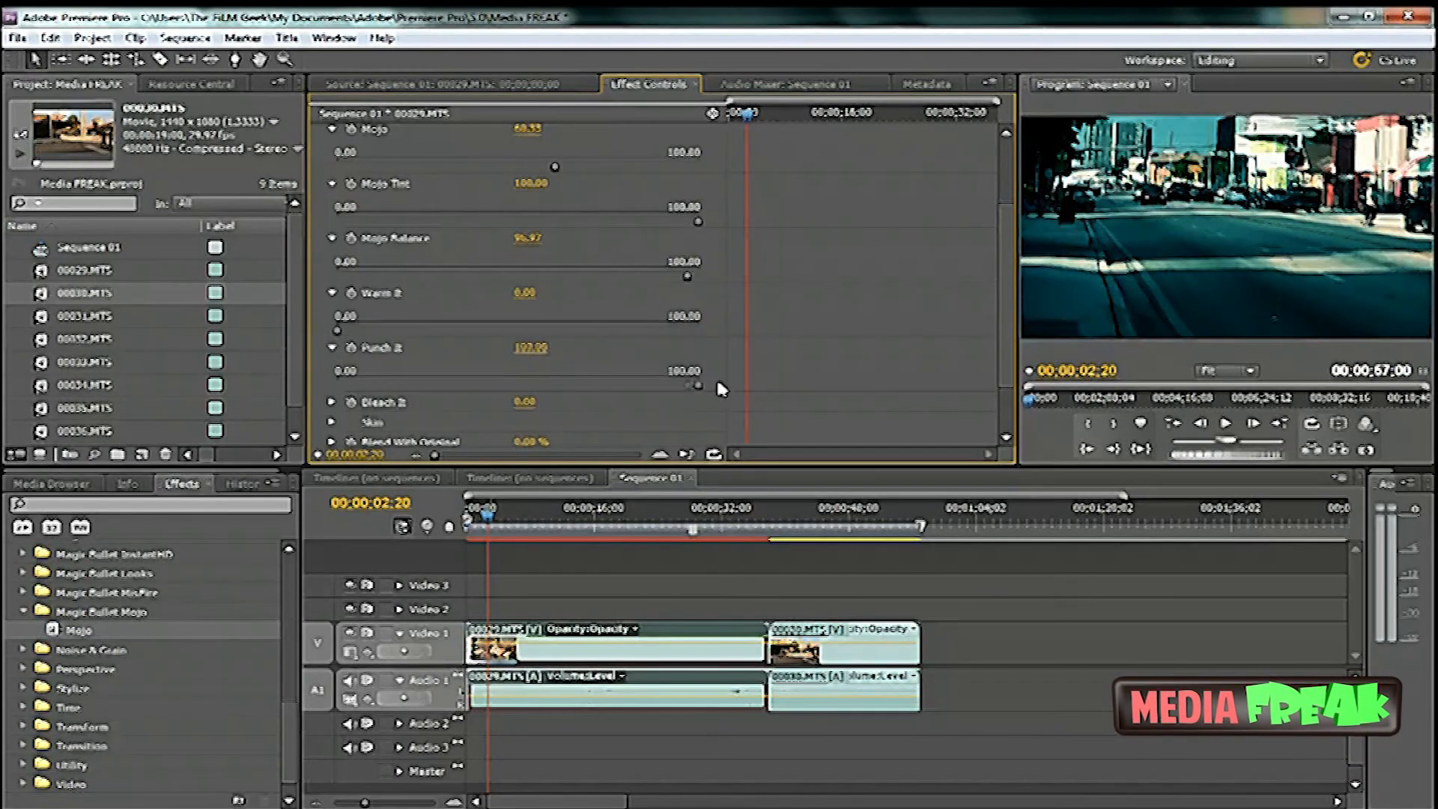
click(331, 404)
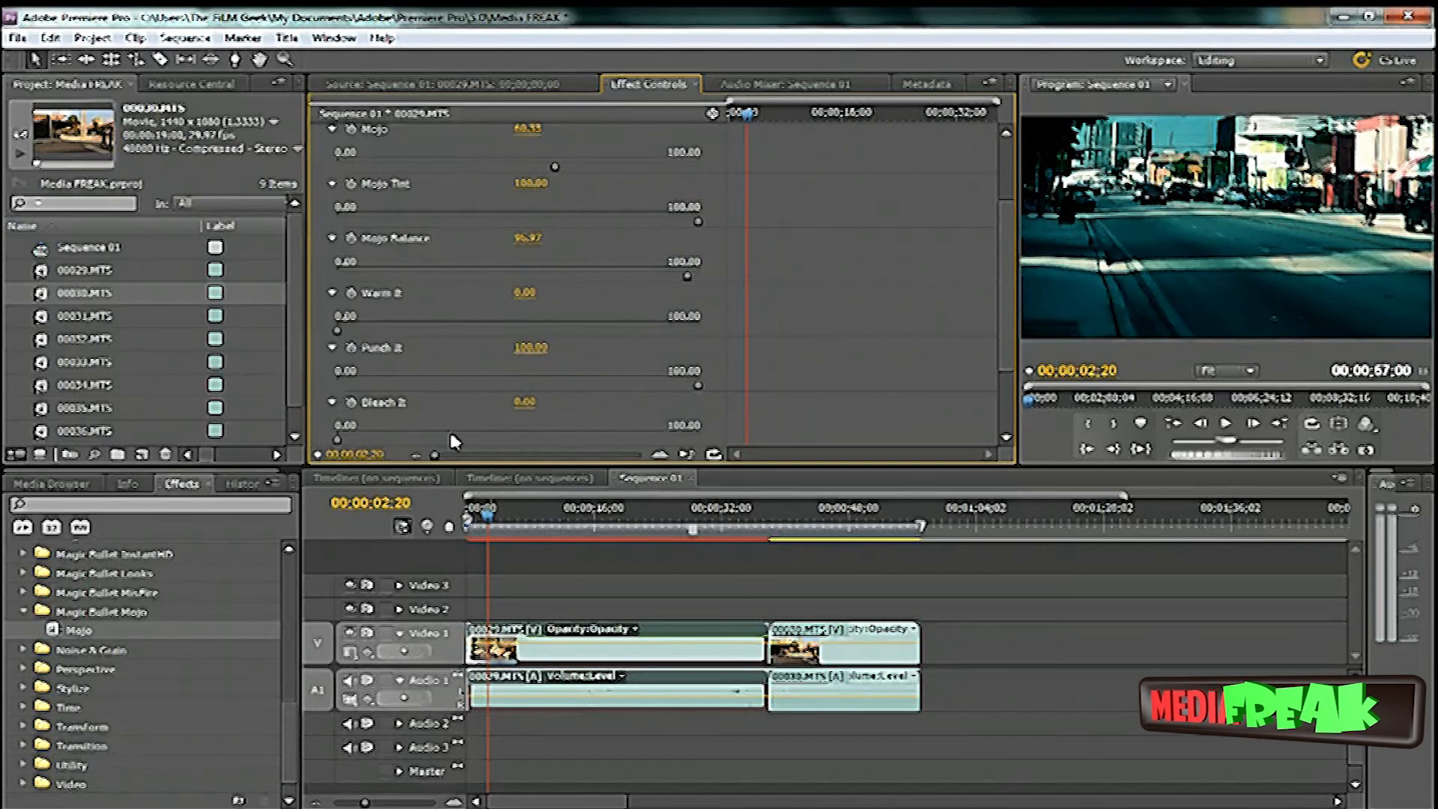
click(698, 439)
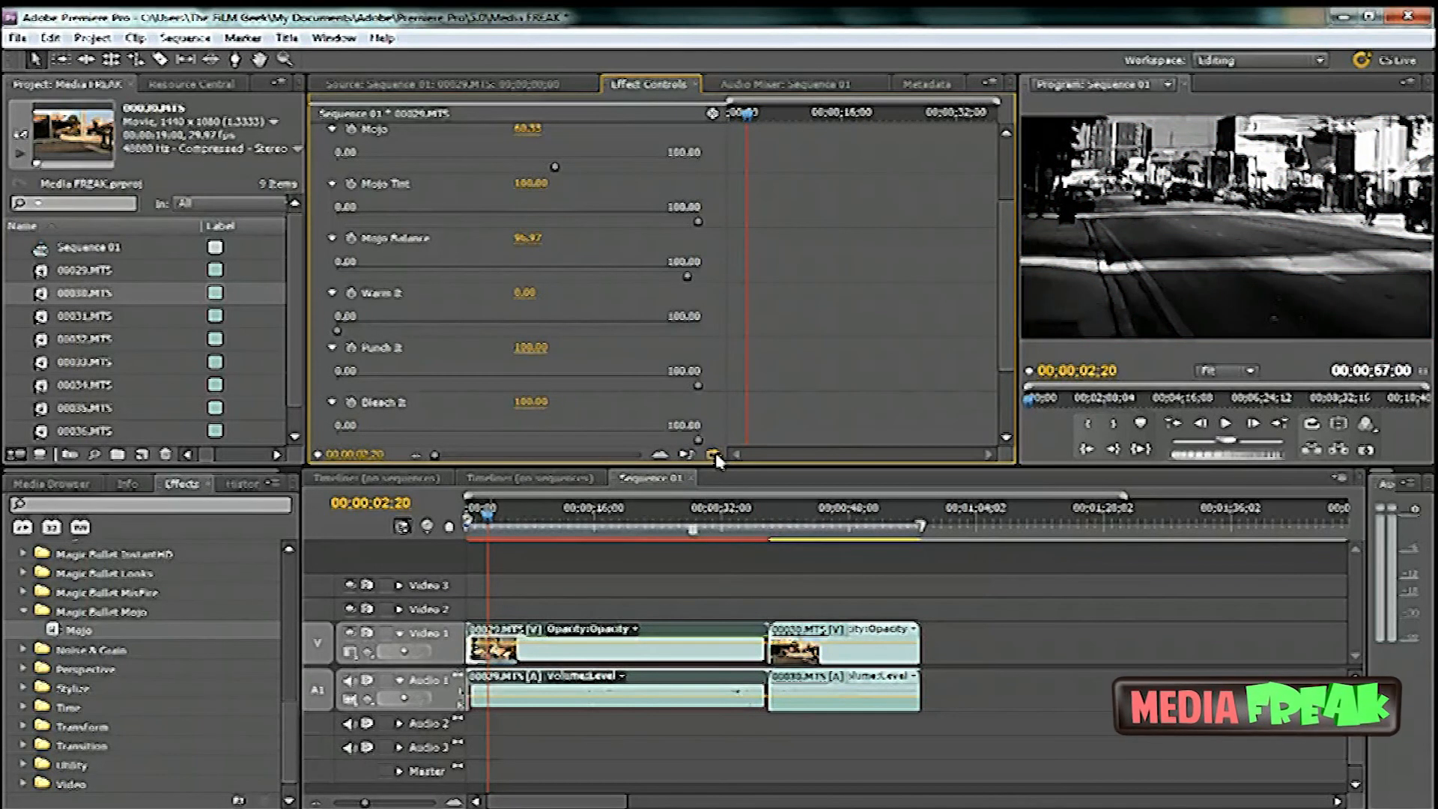
drag(697, 440, 352, 479)
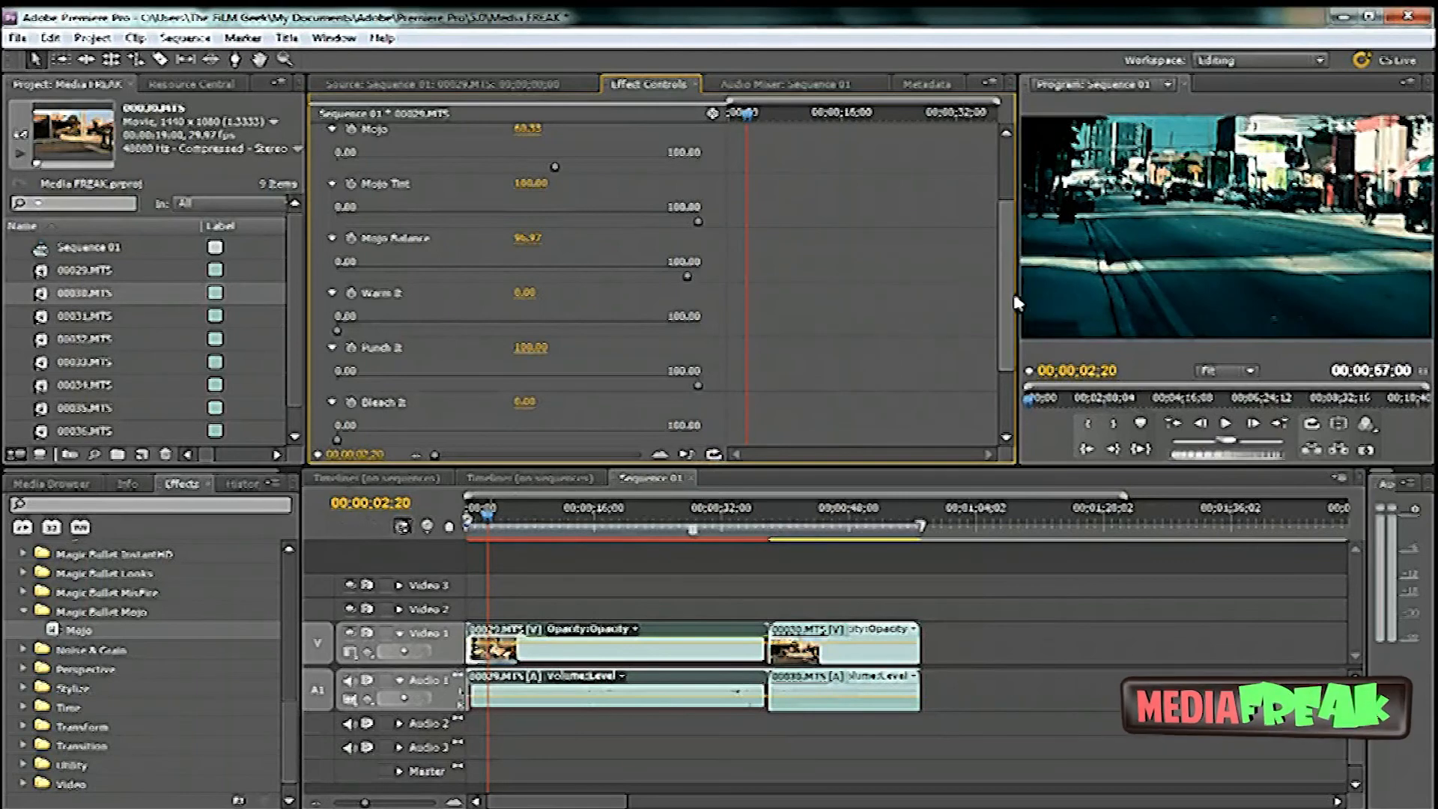
Show the Mojo effect's Skin settings, including Skin Color, Skin Squeeze, Skin Solo and Show Skin Overlay.
drag(1002, 297, 1002, 382)
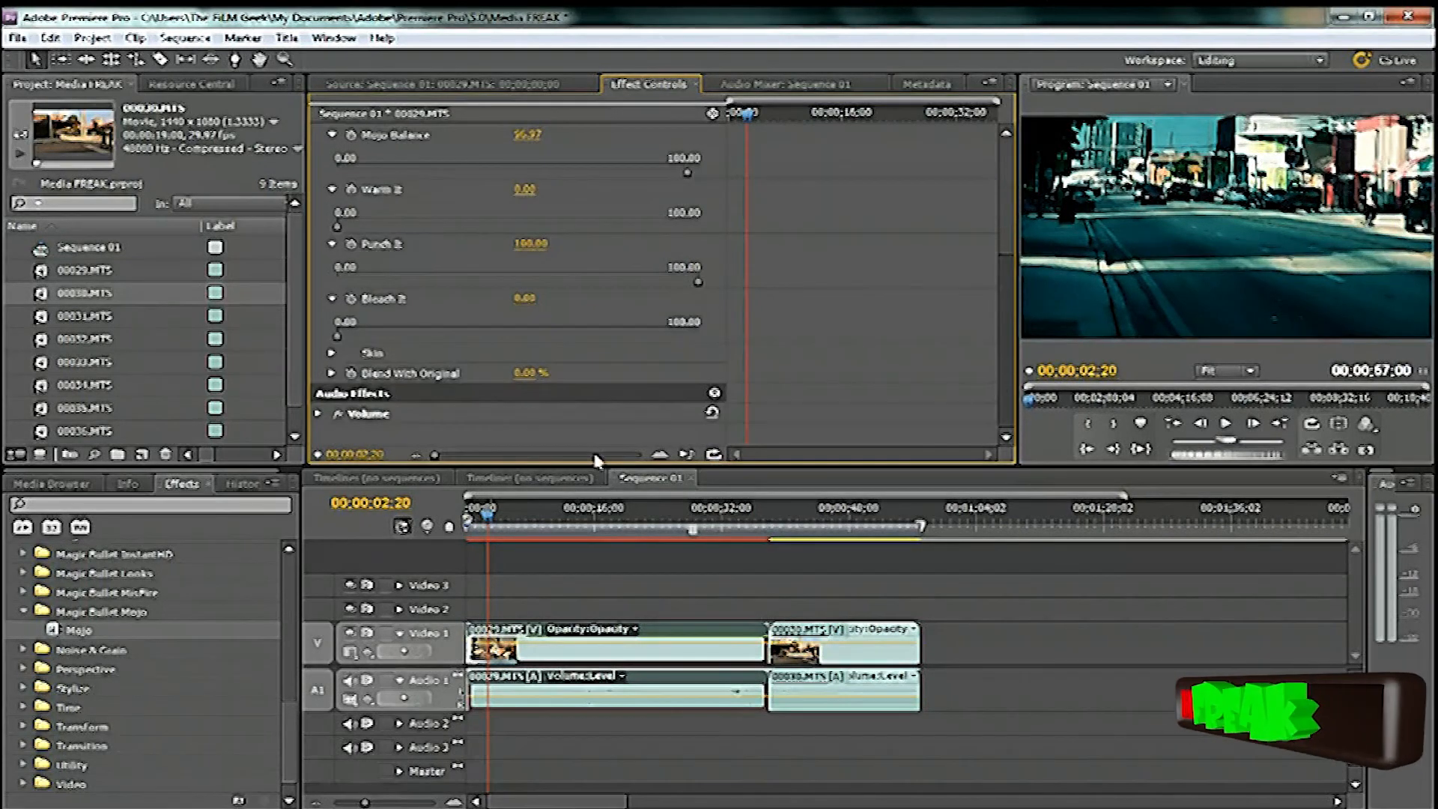
click(332, 353)
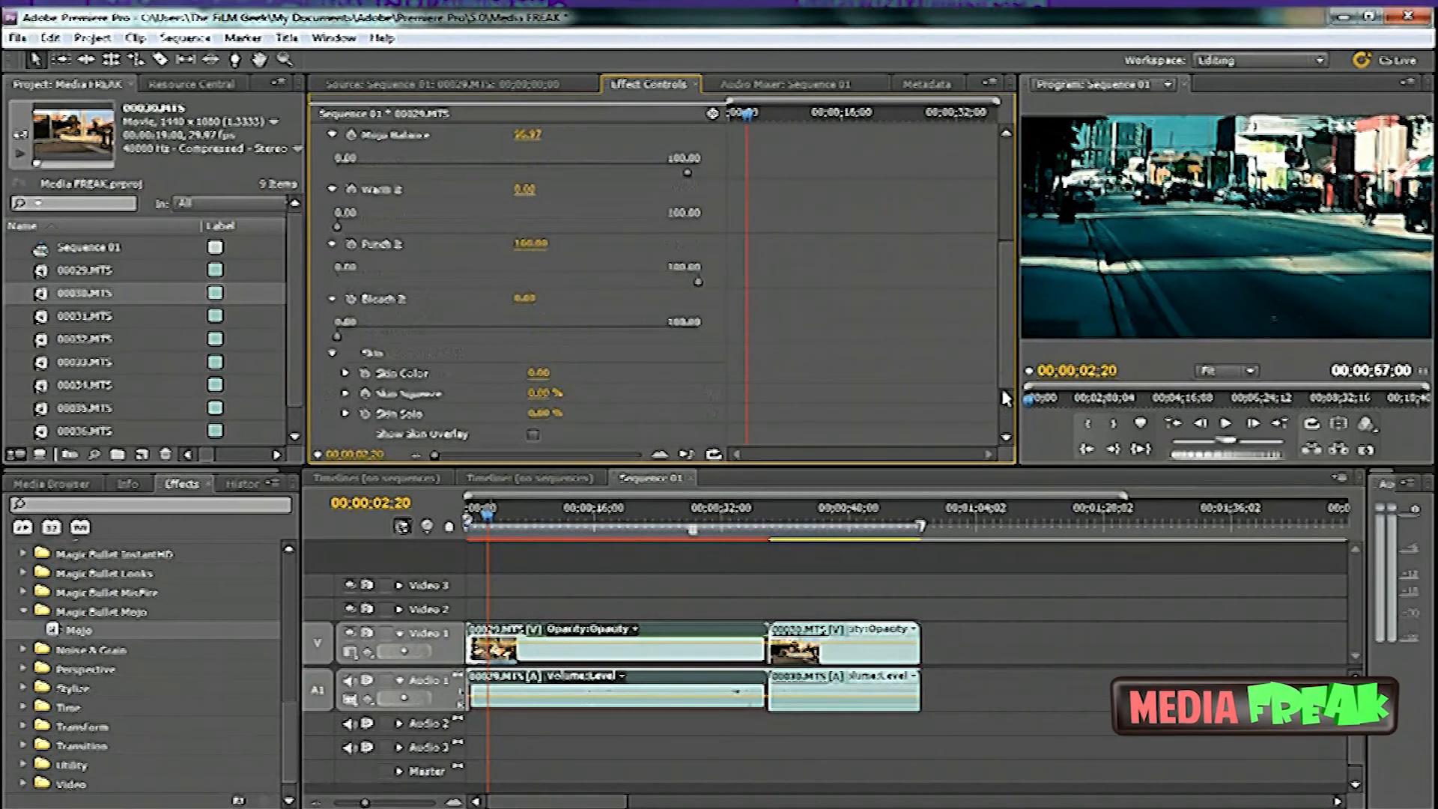
scroll(1007, 397, down, 3)
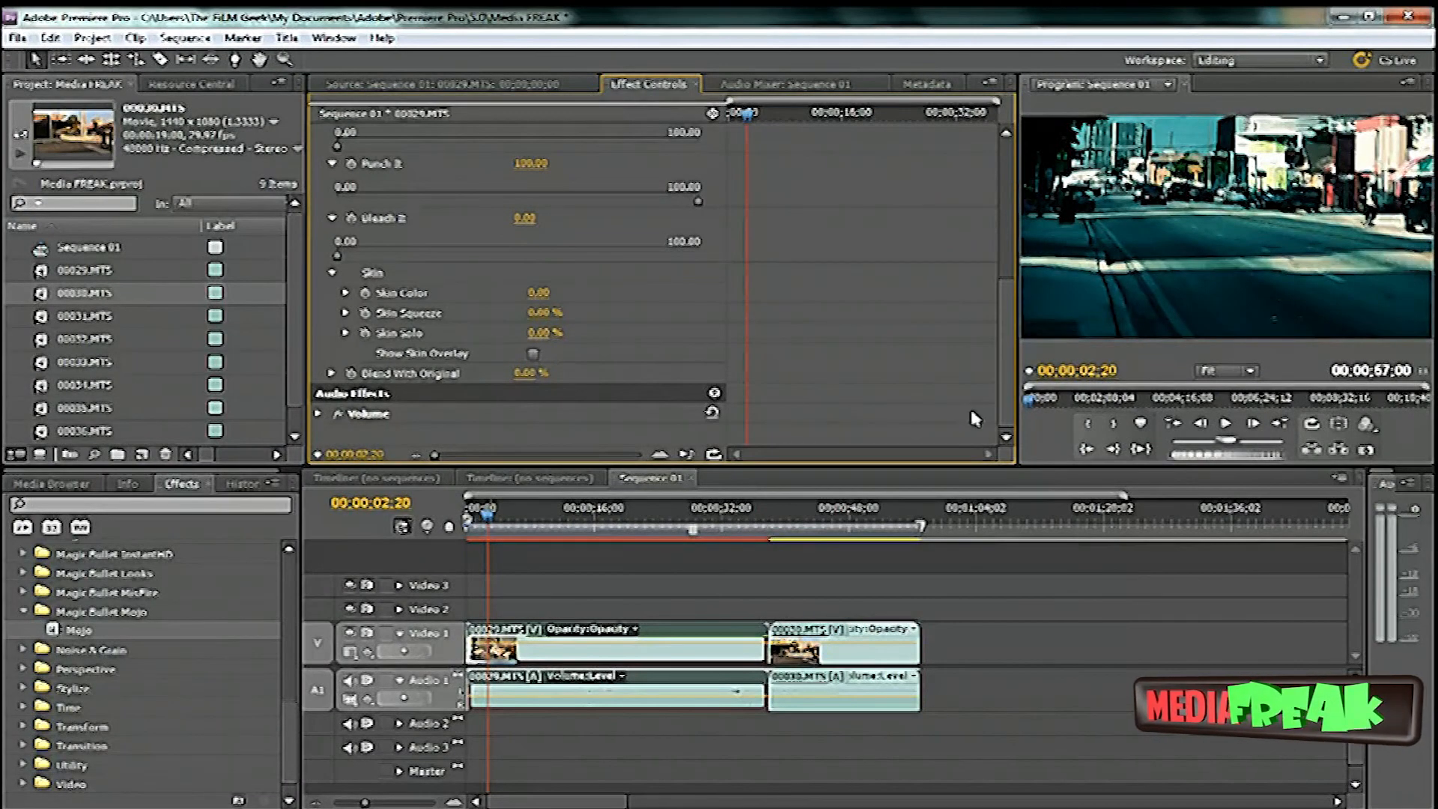
Cut the Mojo effect from the 00029.MTS clip and browse back to the color correction effects.
drag(1006, 389, 996, 228)
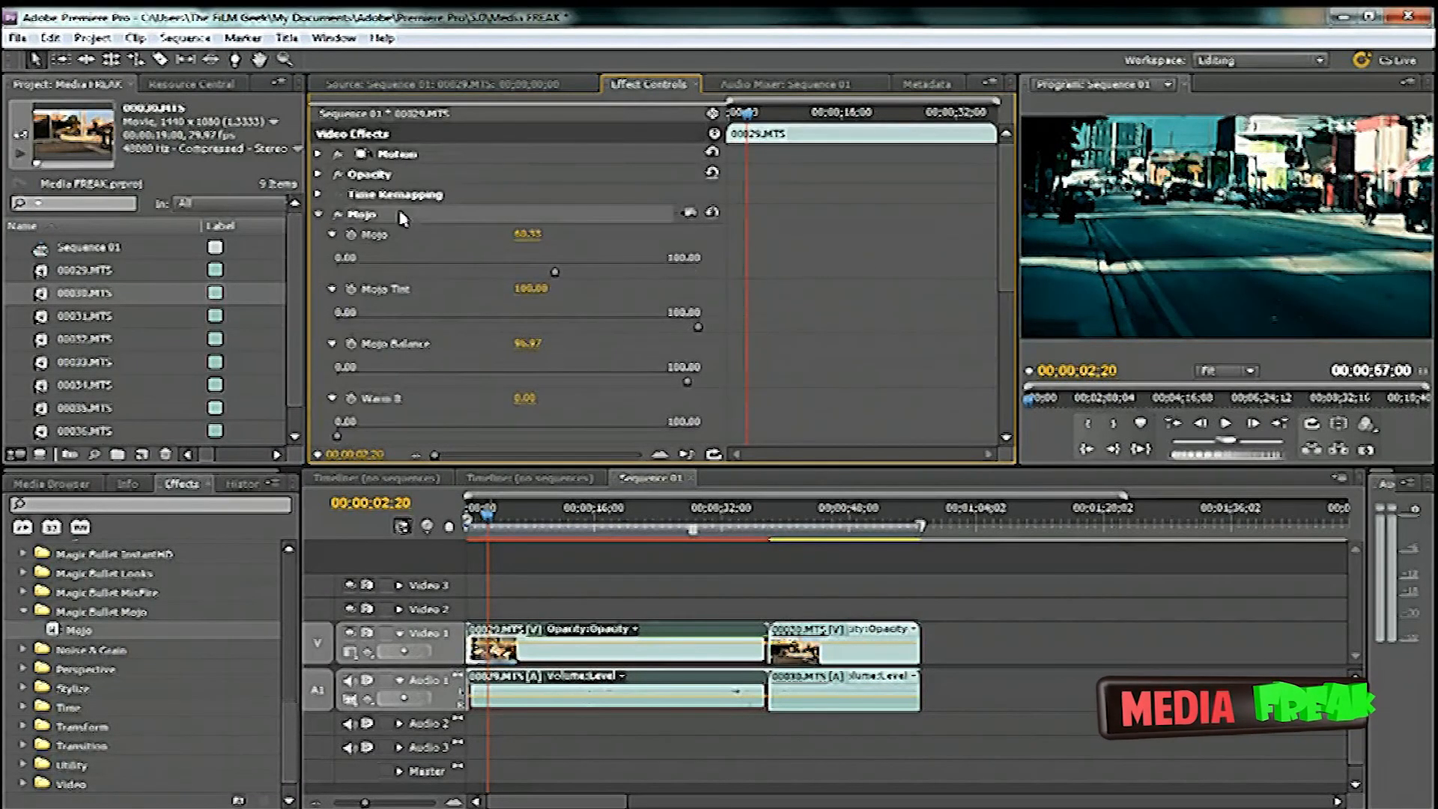
click(449, 283)
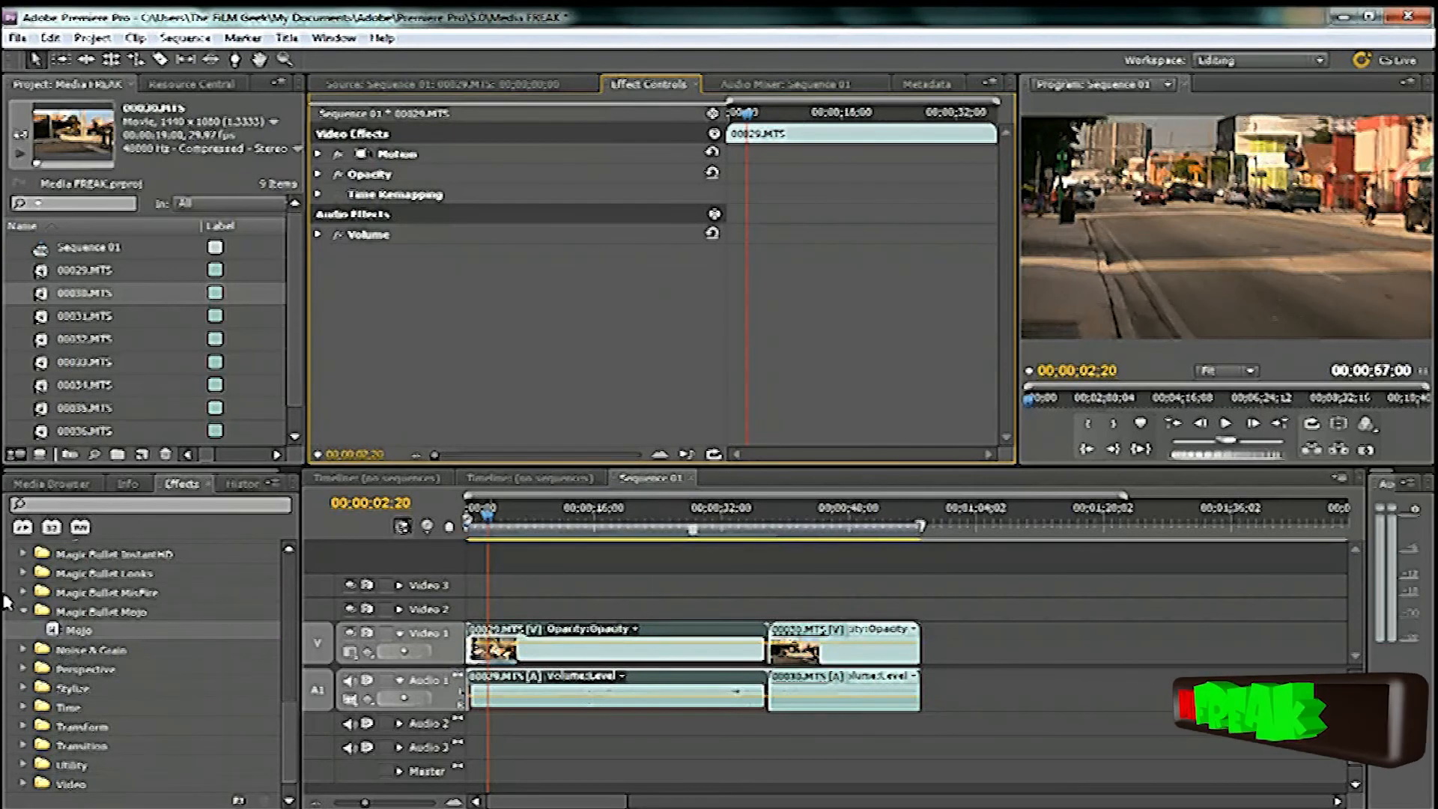
click(23, 612)
scroll(164, 629, up, 5)
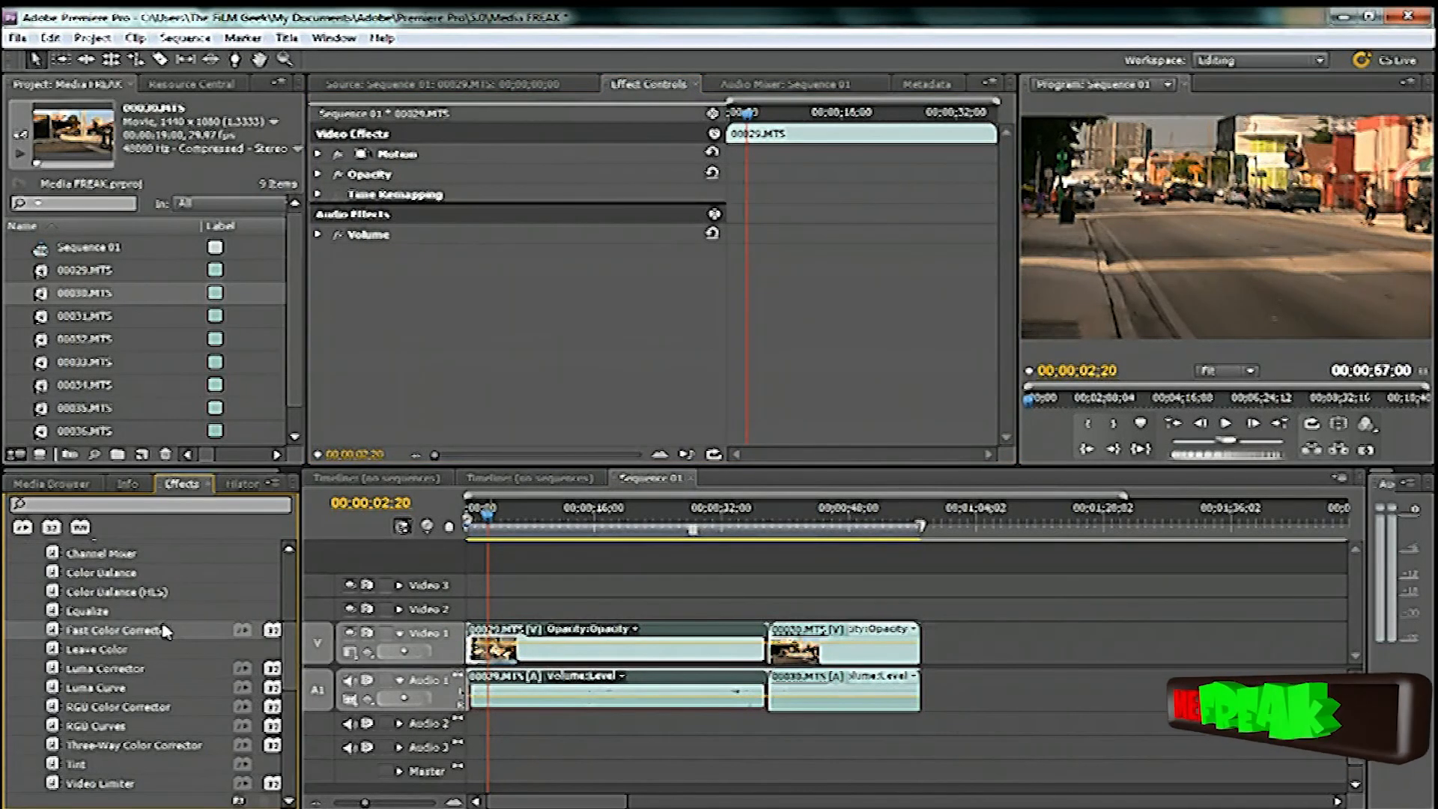
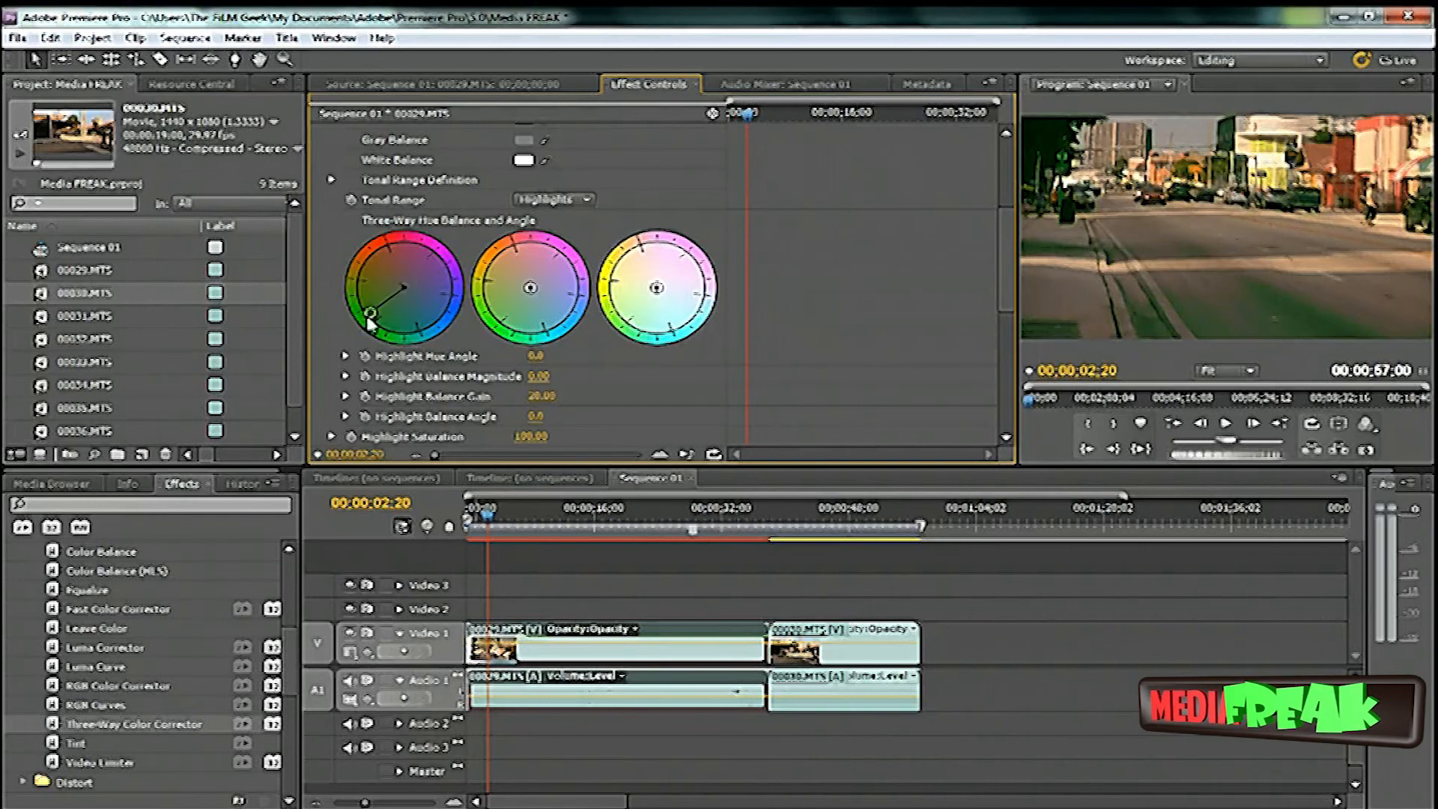
Try pushing the Three-Way Color Corrector's midtone wheel toward green and its highlight wheel toward pink, with Tonal Range set to Midtones.
drag(357, 274, 360, 295)
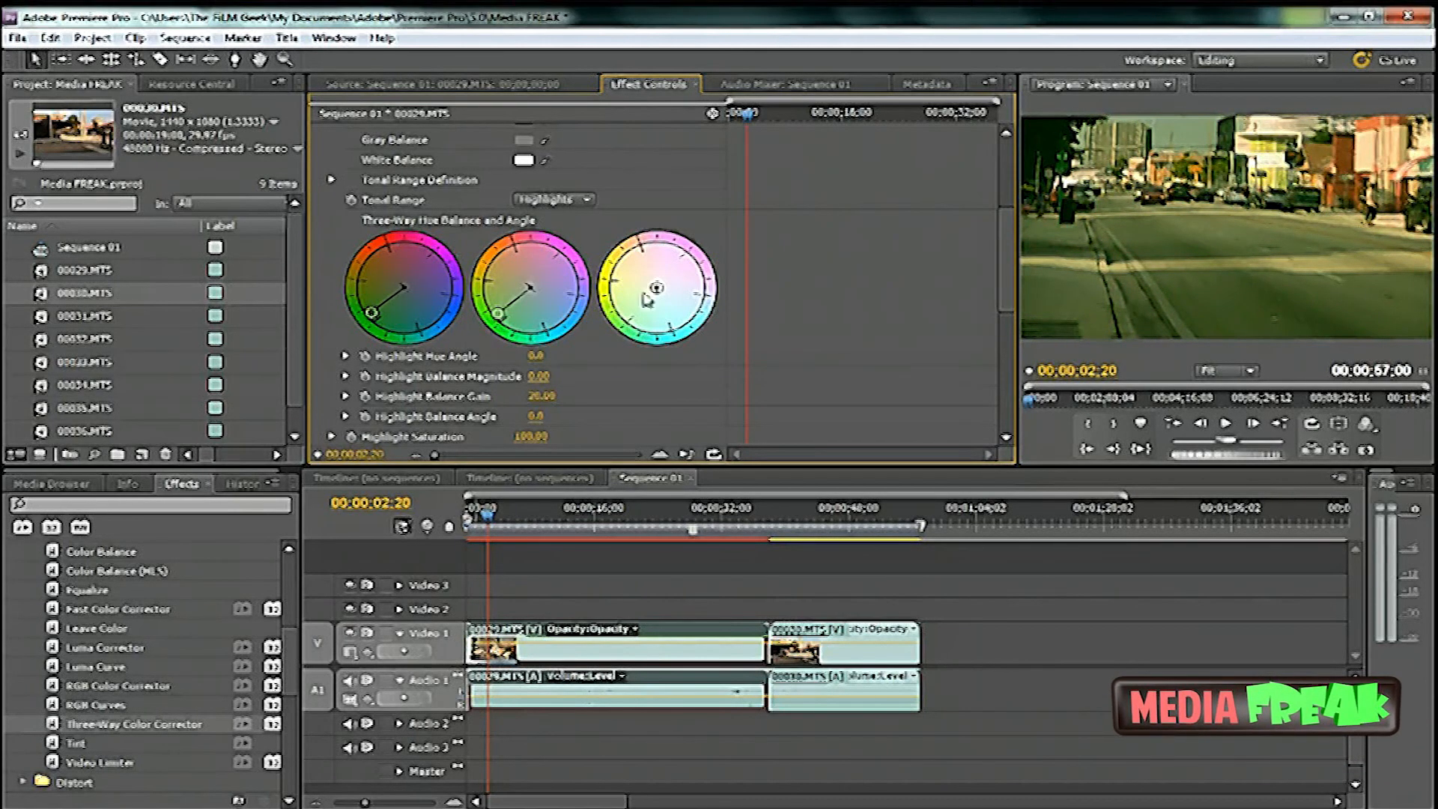
drag(614, 262, 612, 287)
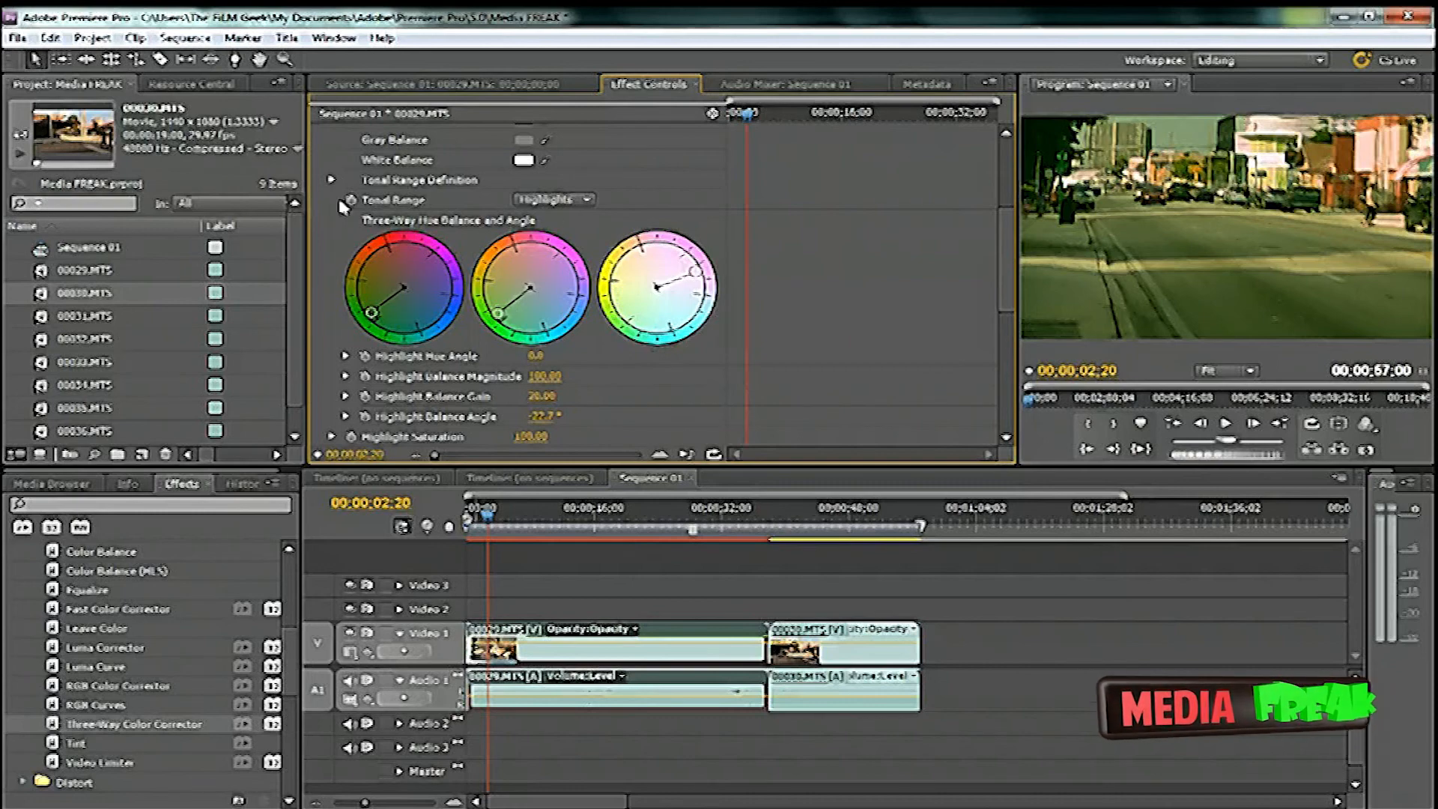
scroll(425, 182, up, 1)
click(577, 239)
click(554, 254)
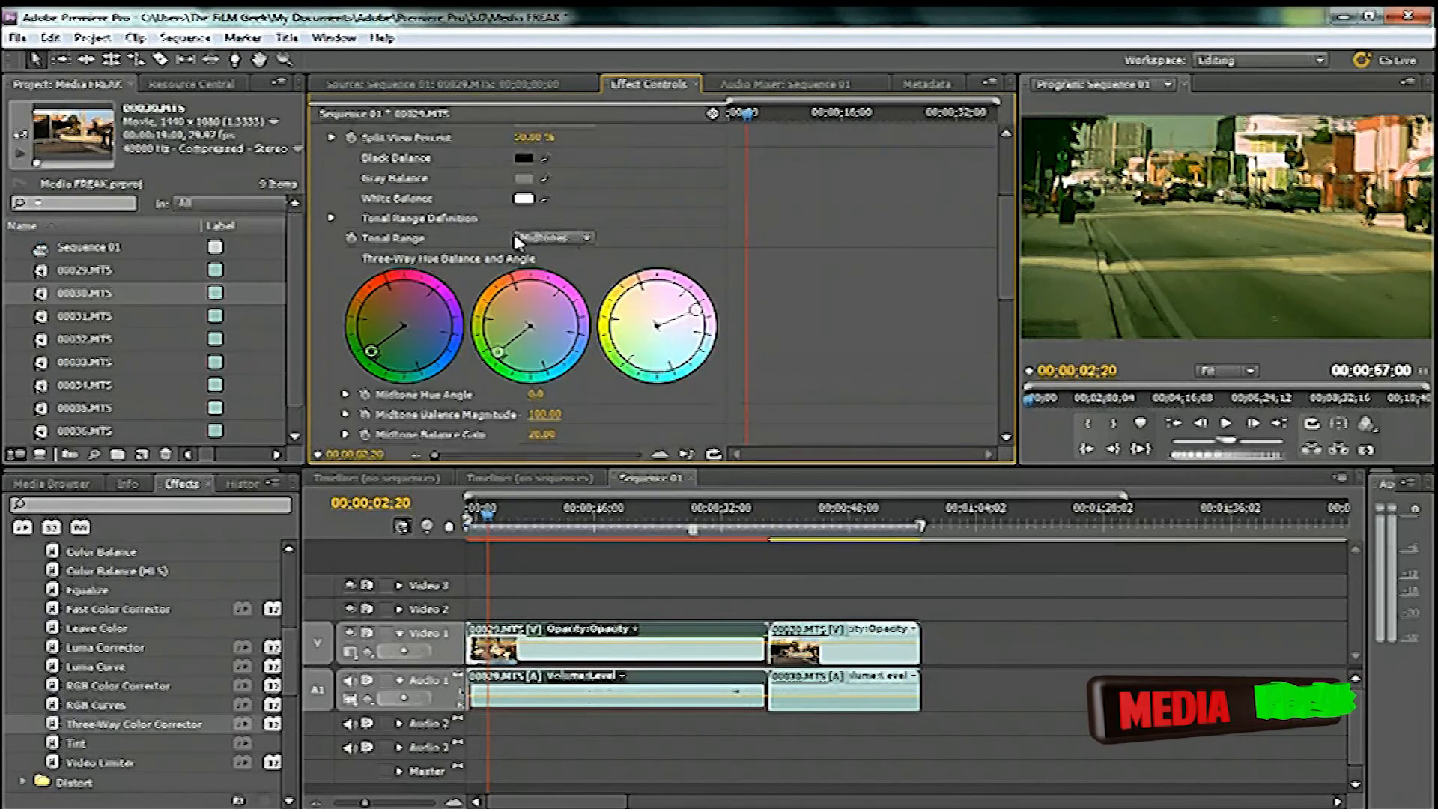
Try a very dark red as the Three-Way Color Corrector's White Balance color.
click(525, 199)
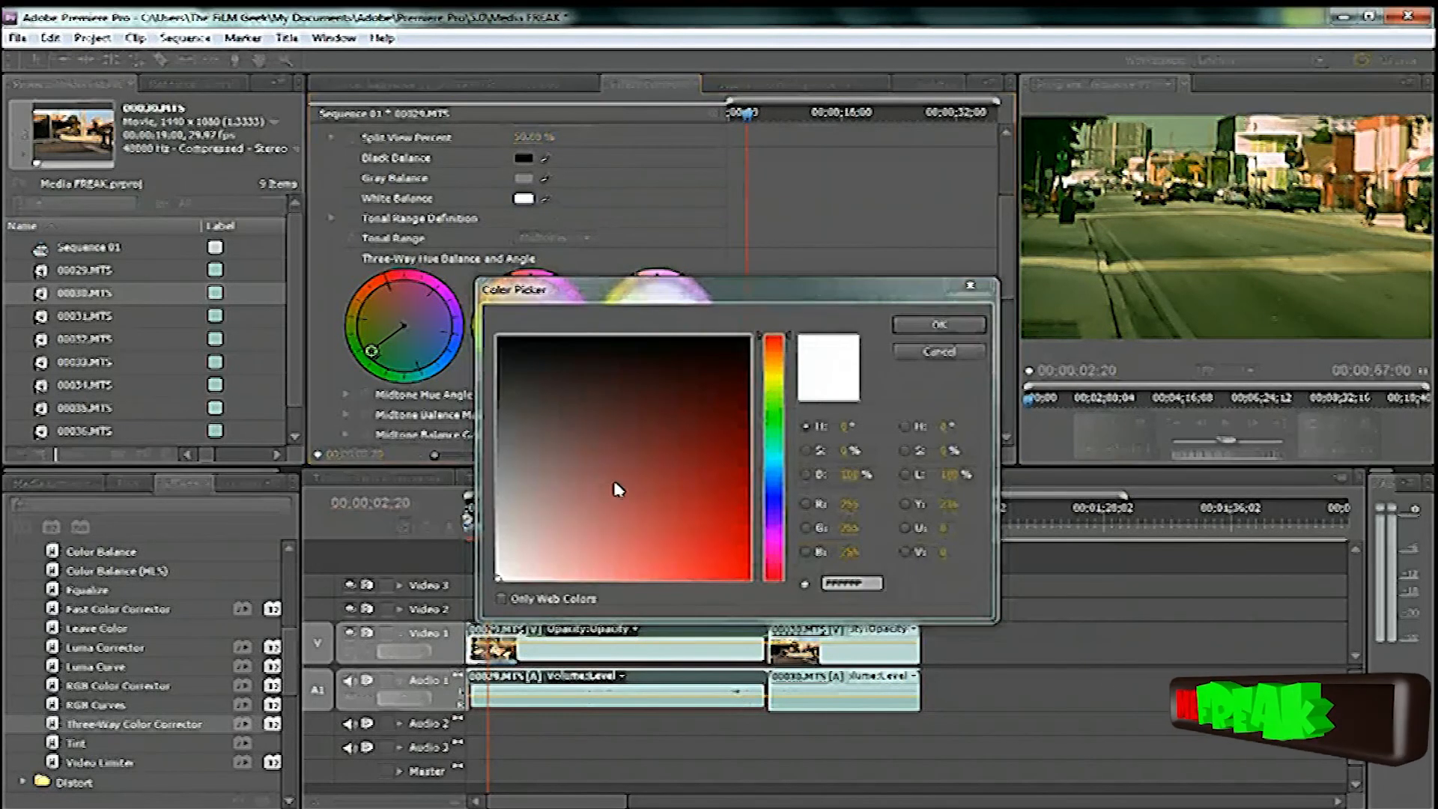
click(693, 373)
click(945, 325)
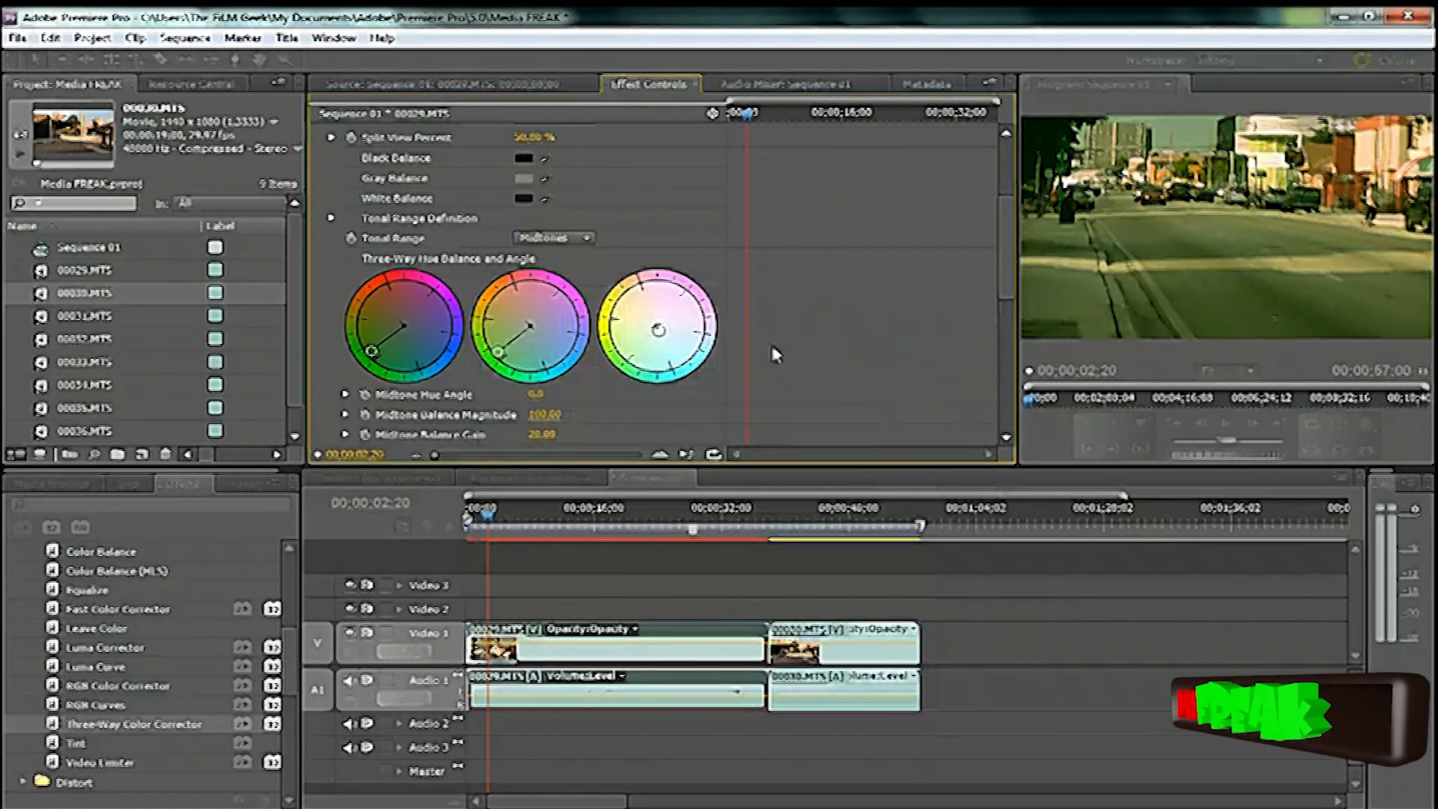
drag(1003, 247, 970, 131)
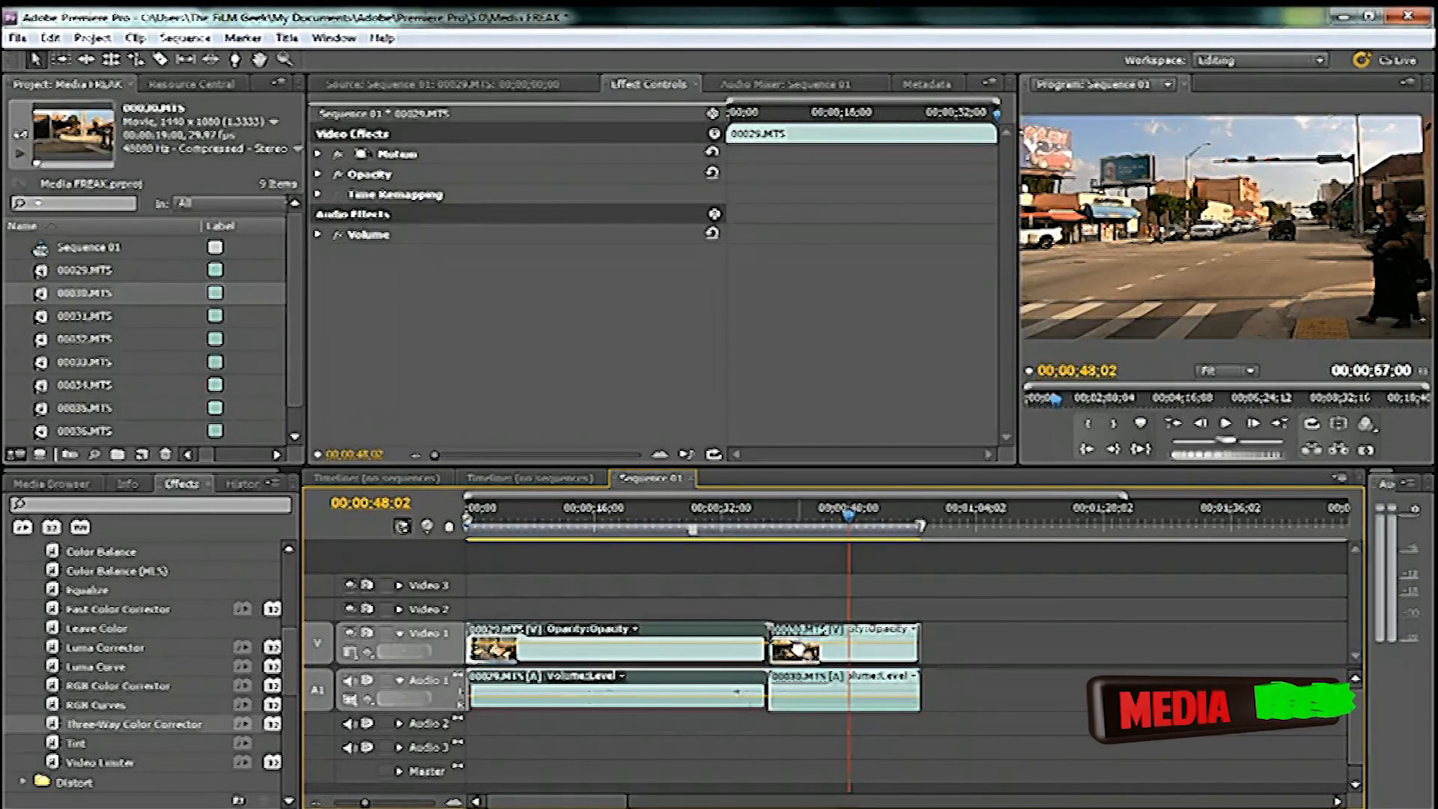
Apply the RGB Color Corrector to the 00030.MTS clip and lower its Gamma to 0.55.
drag(124, 687, 806, 646)
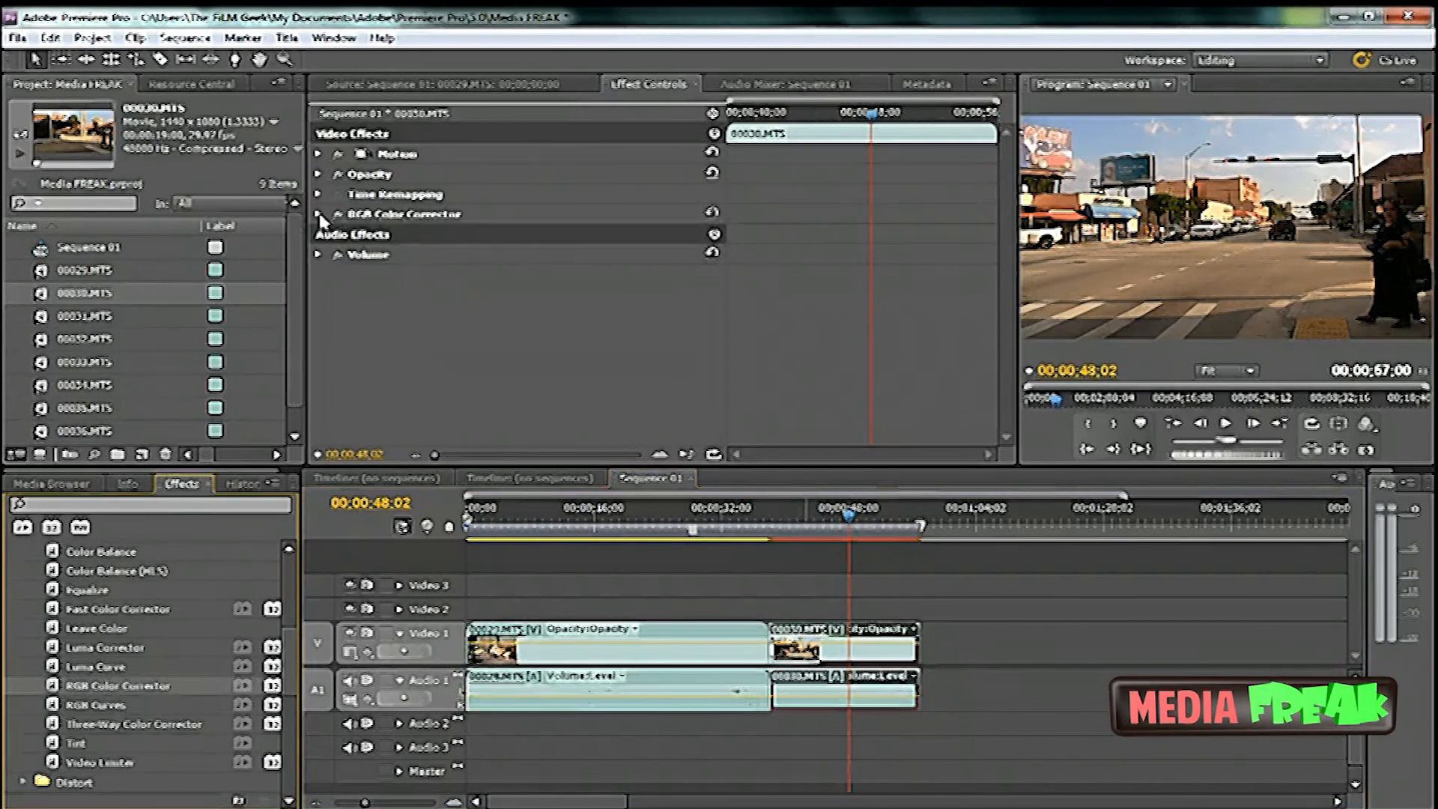
click(317, 215)
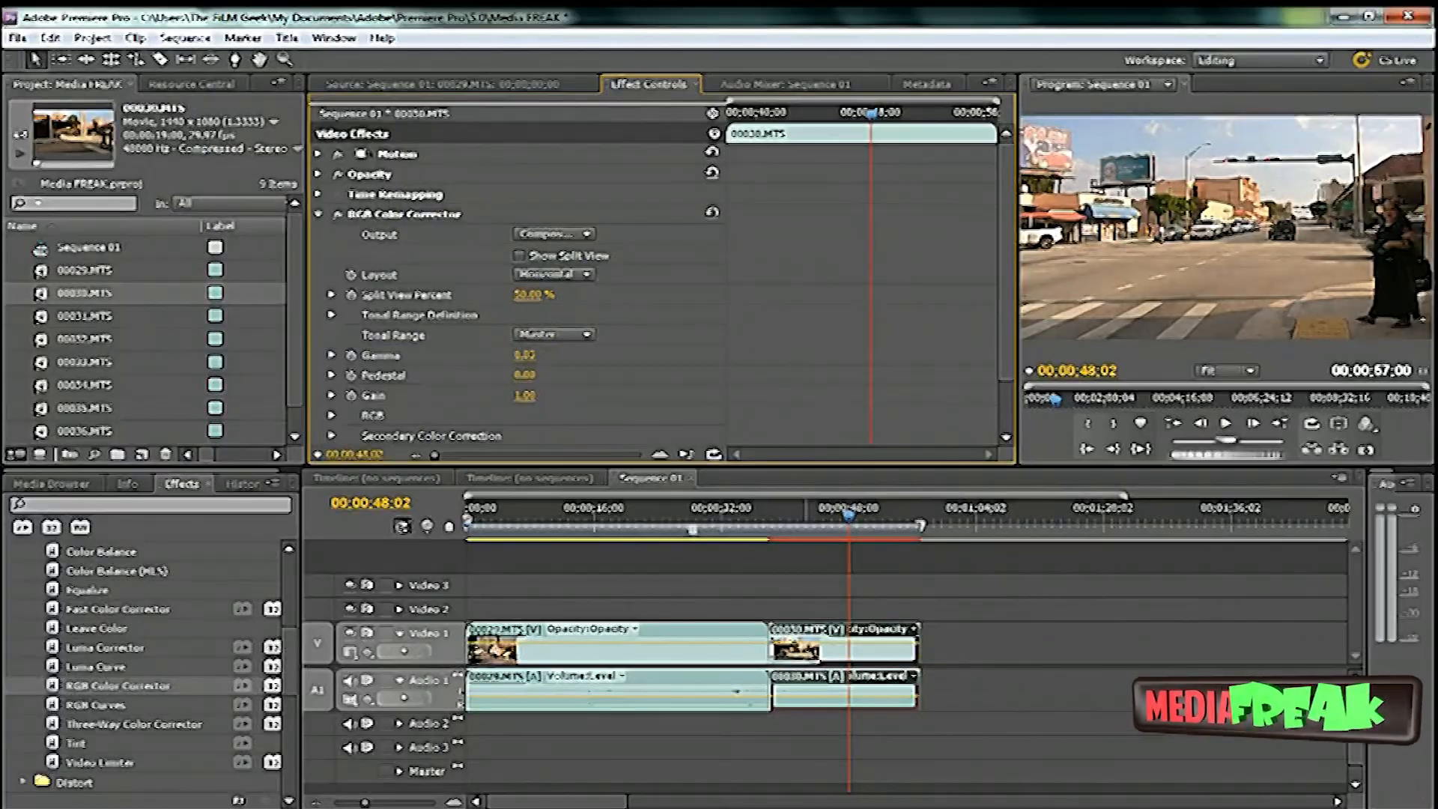
drag(525, 356, 508, 356)
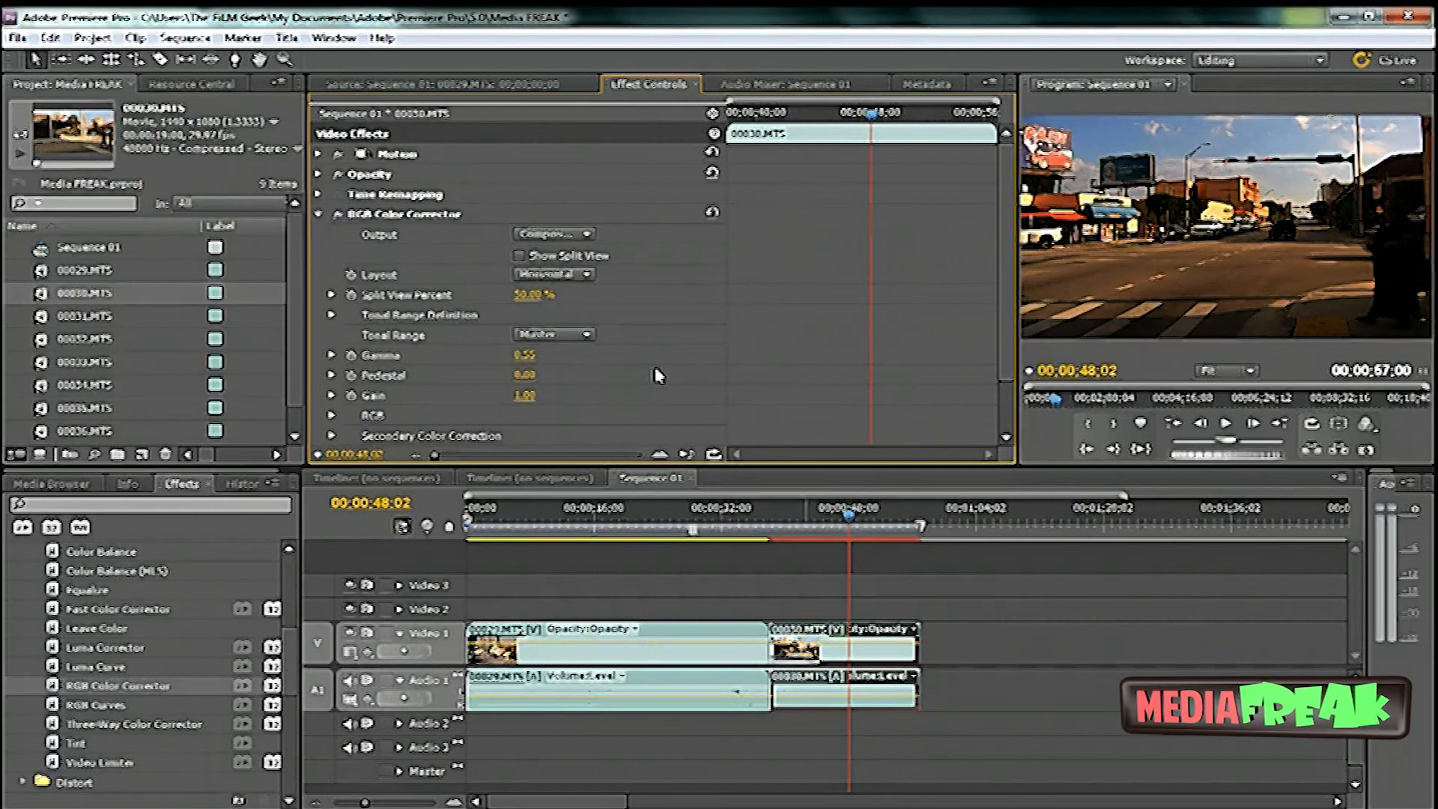
Show the RGB Color Corrector's Secondary Color Correction settings.
scroll(656, 375, down, 3)
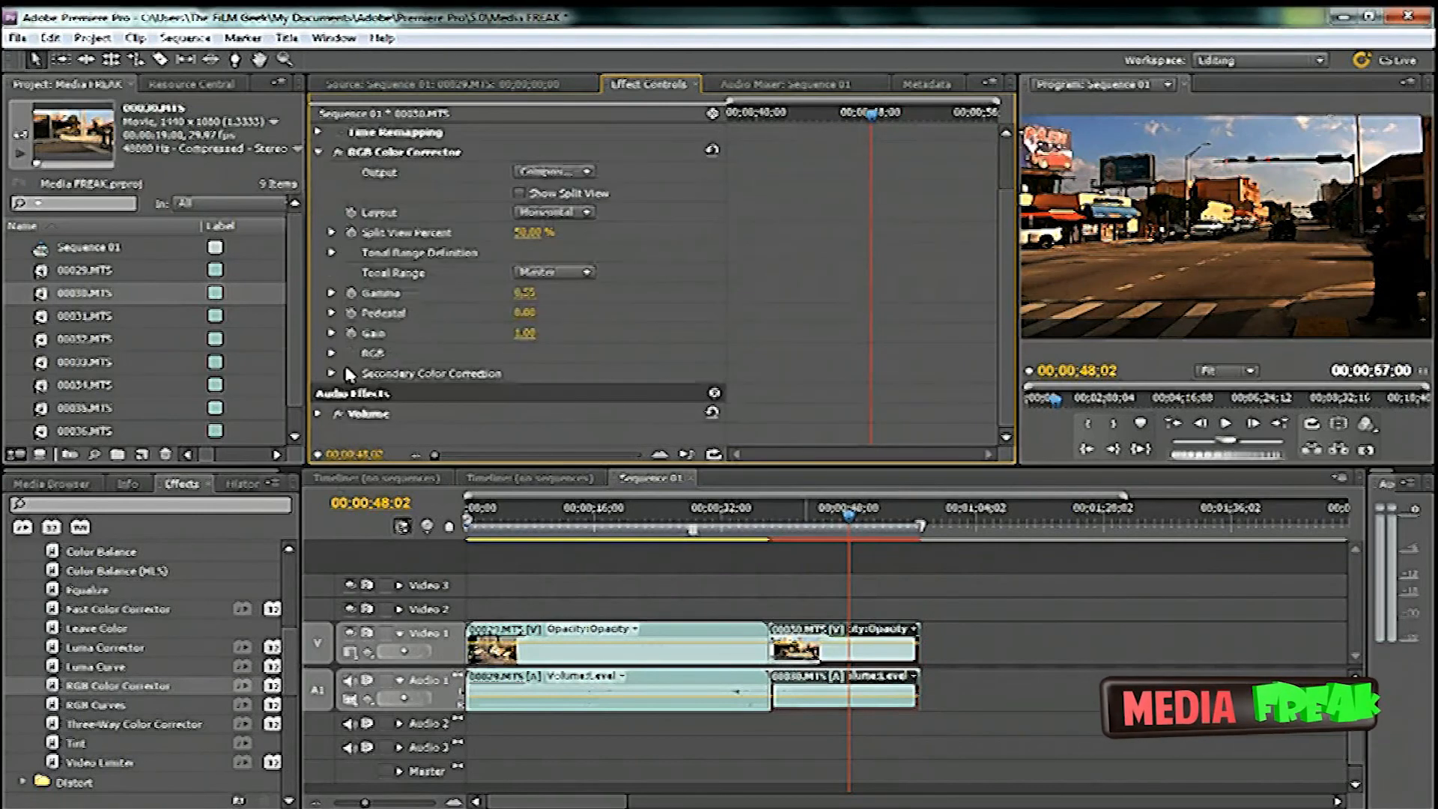
click(331, 374)
scroll(360, 375, down, 3)
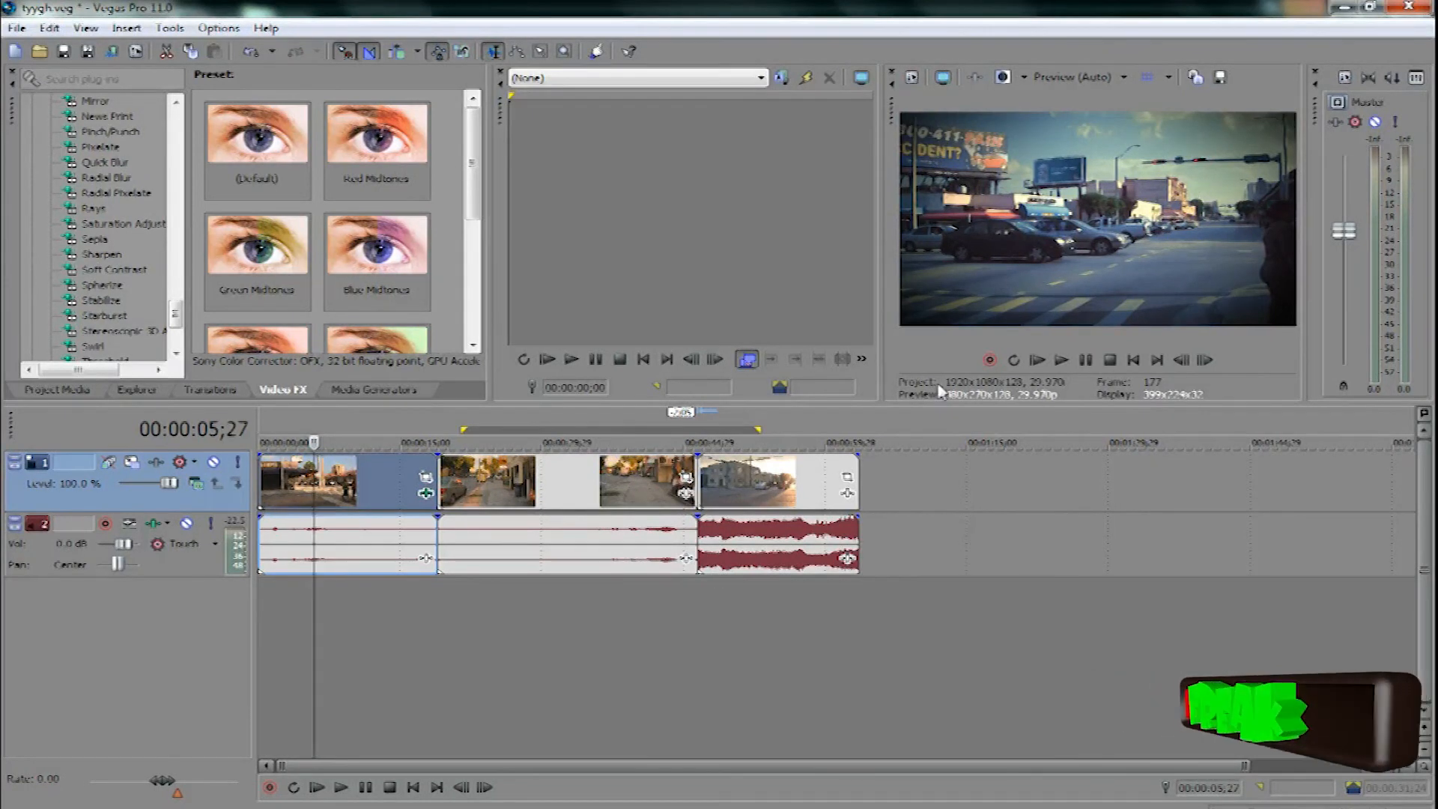
In Vegas Pro, move to 00:00:01;02, open the first clip's Video Event FX and disable its Stabilize effect.
click(269, 429)
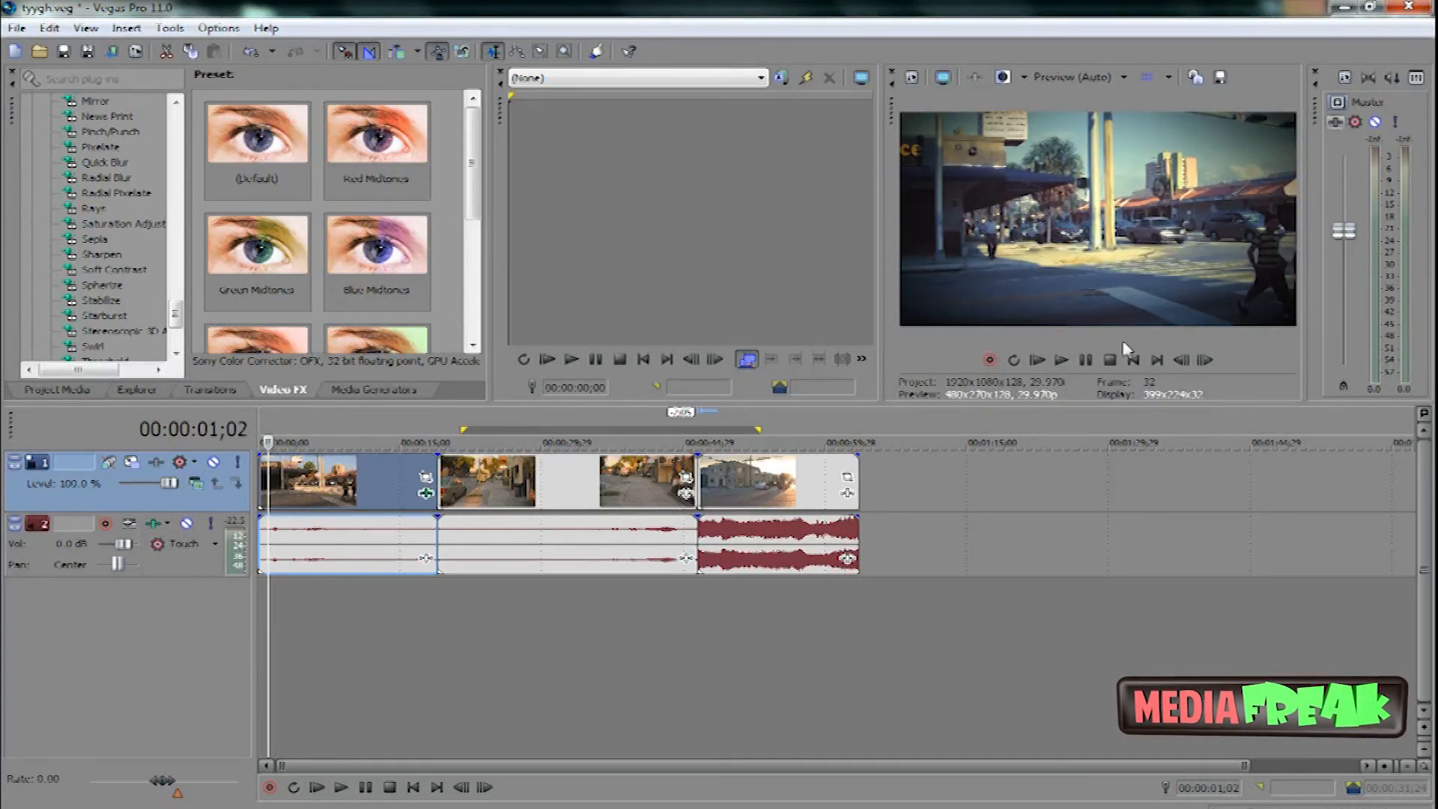
right_click(346, 470)
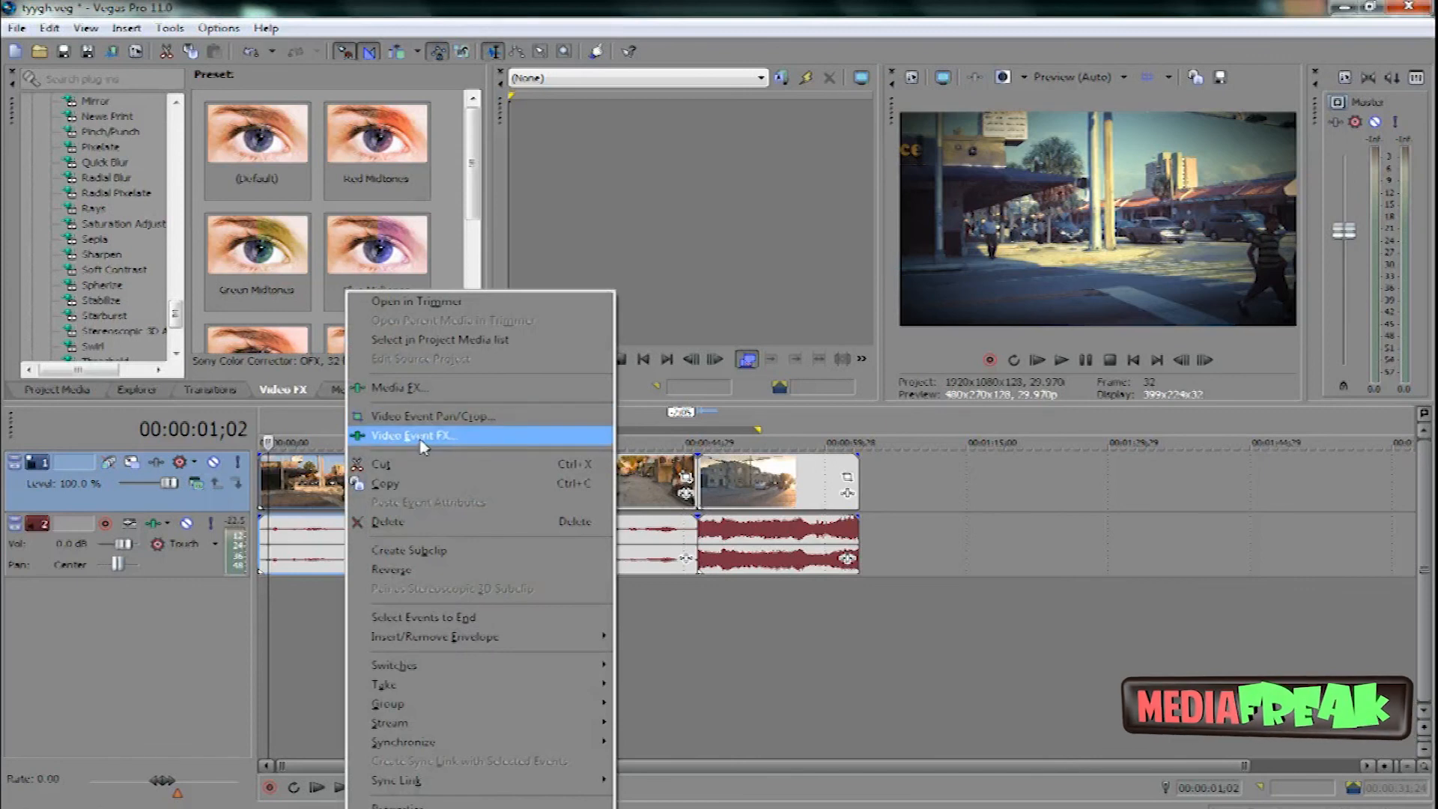
click(417, 439)
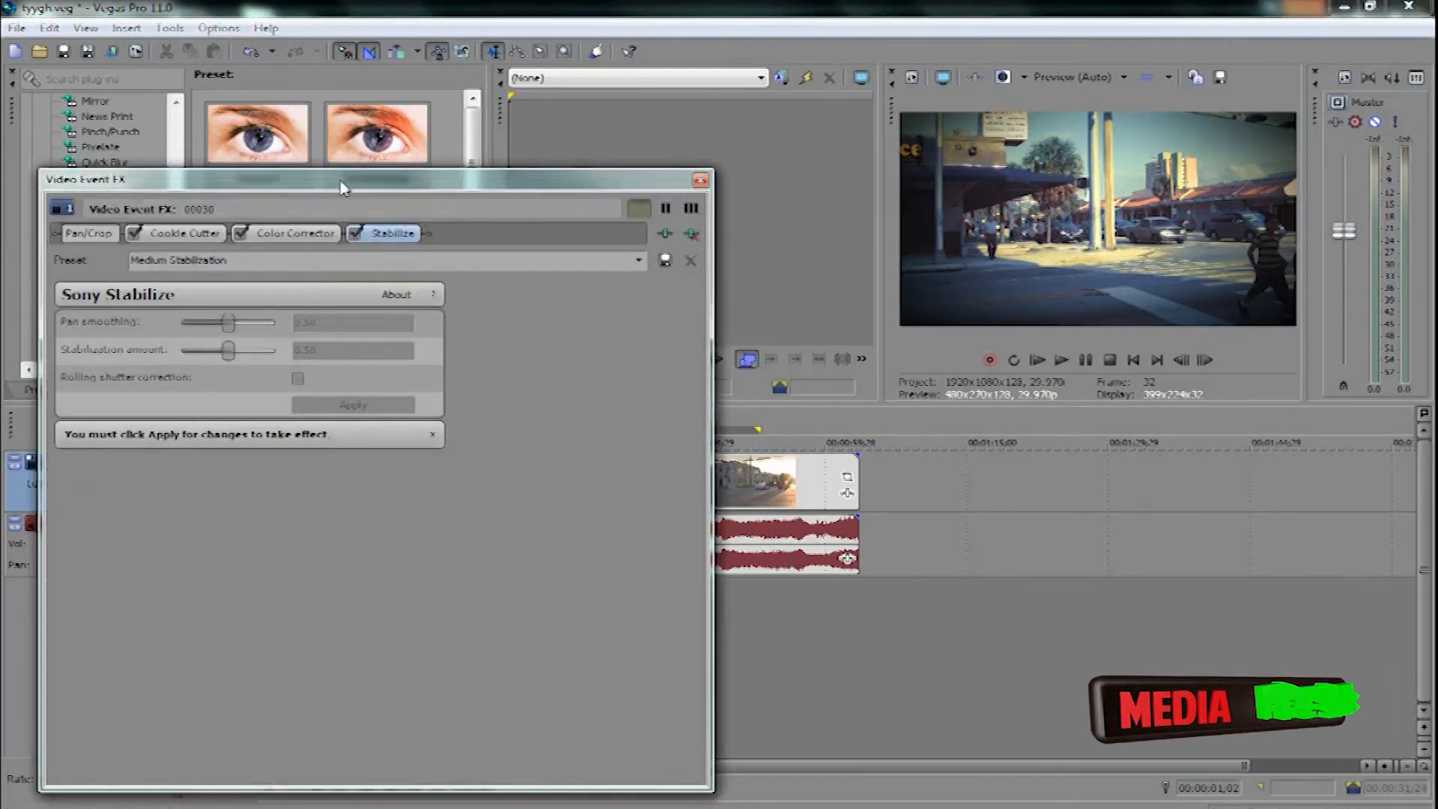
drag(341, 187, 598, 156)
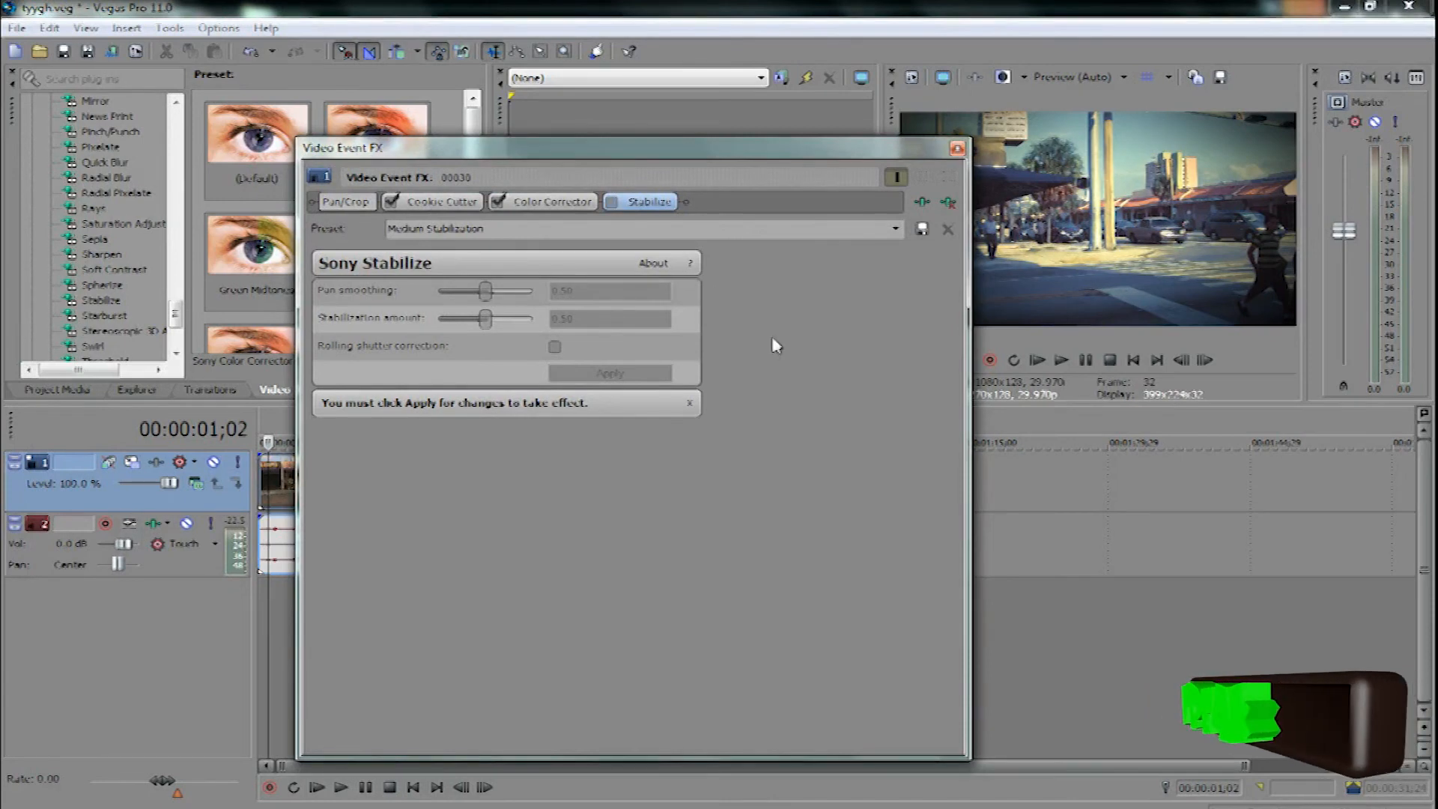
Review the first clip's Cookie Cutter, Color Corrector and Stabilize settings, and close its Video Event FX.
click(447, 202)
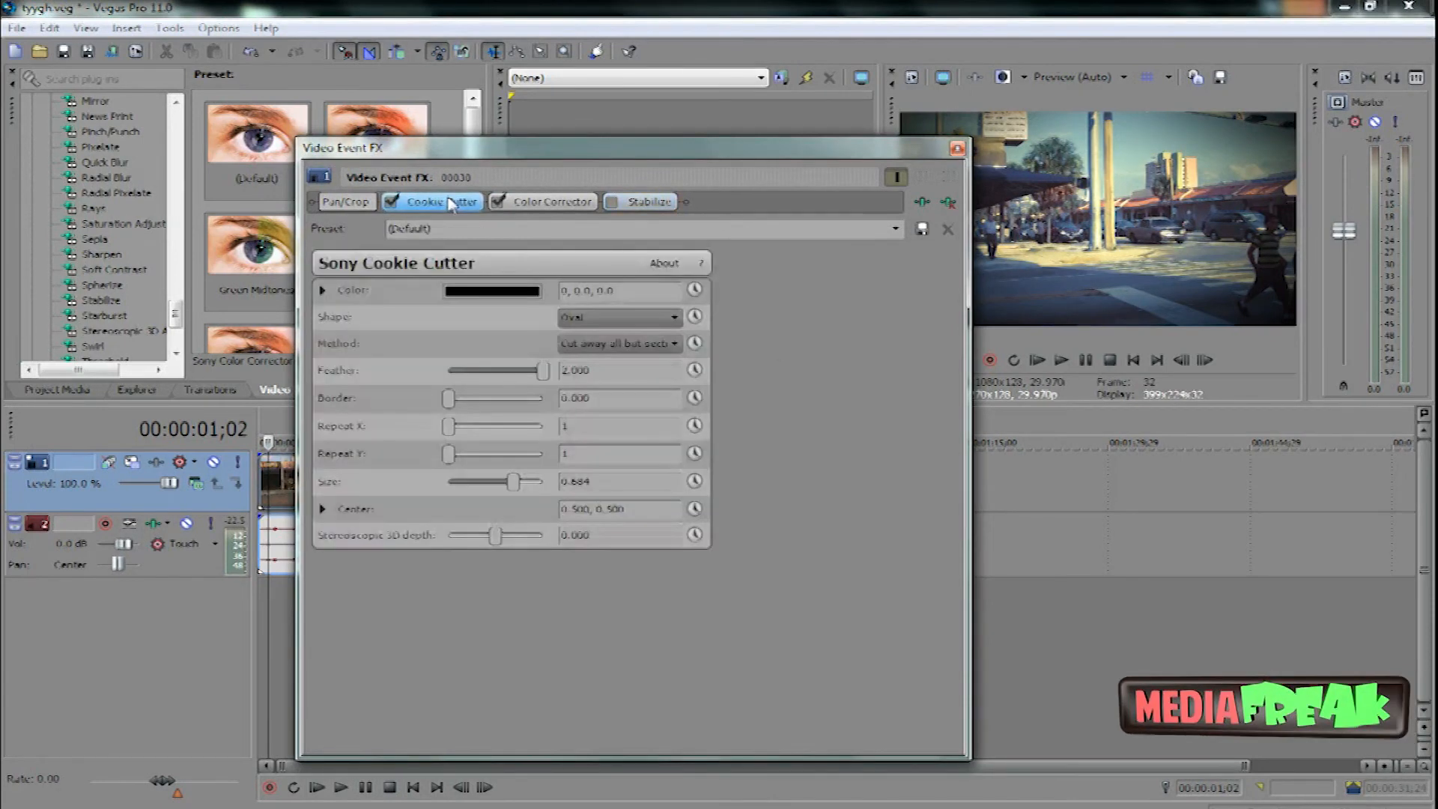
click(538, 203)
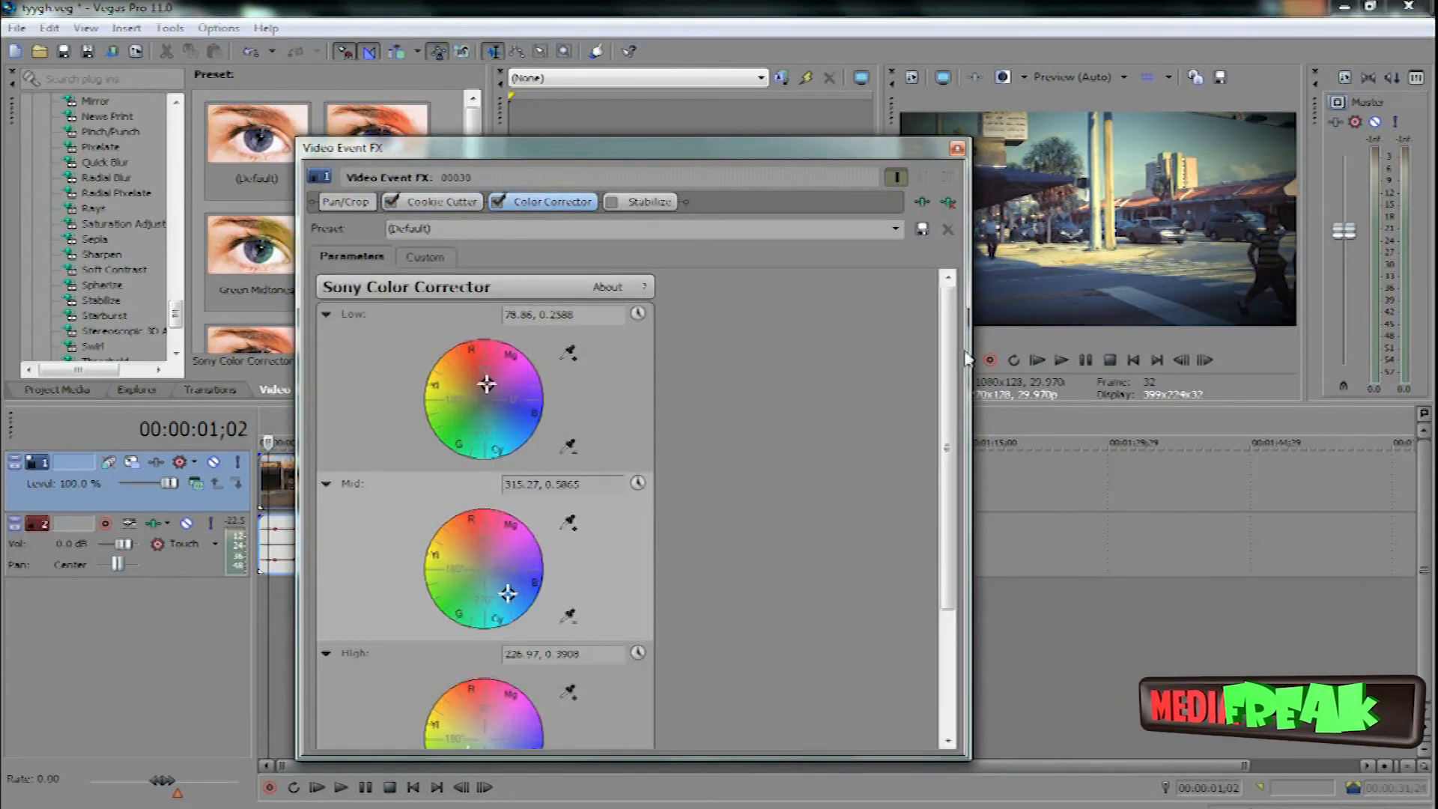
drag(952, 375, 734, 219)
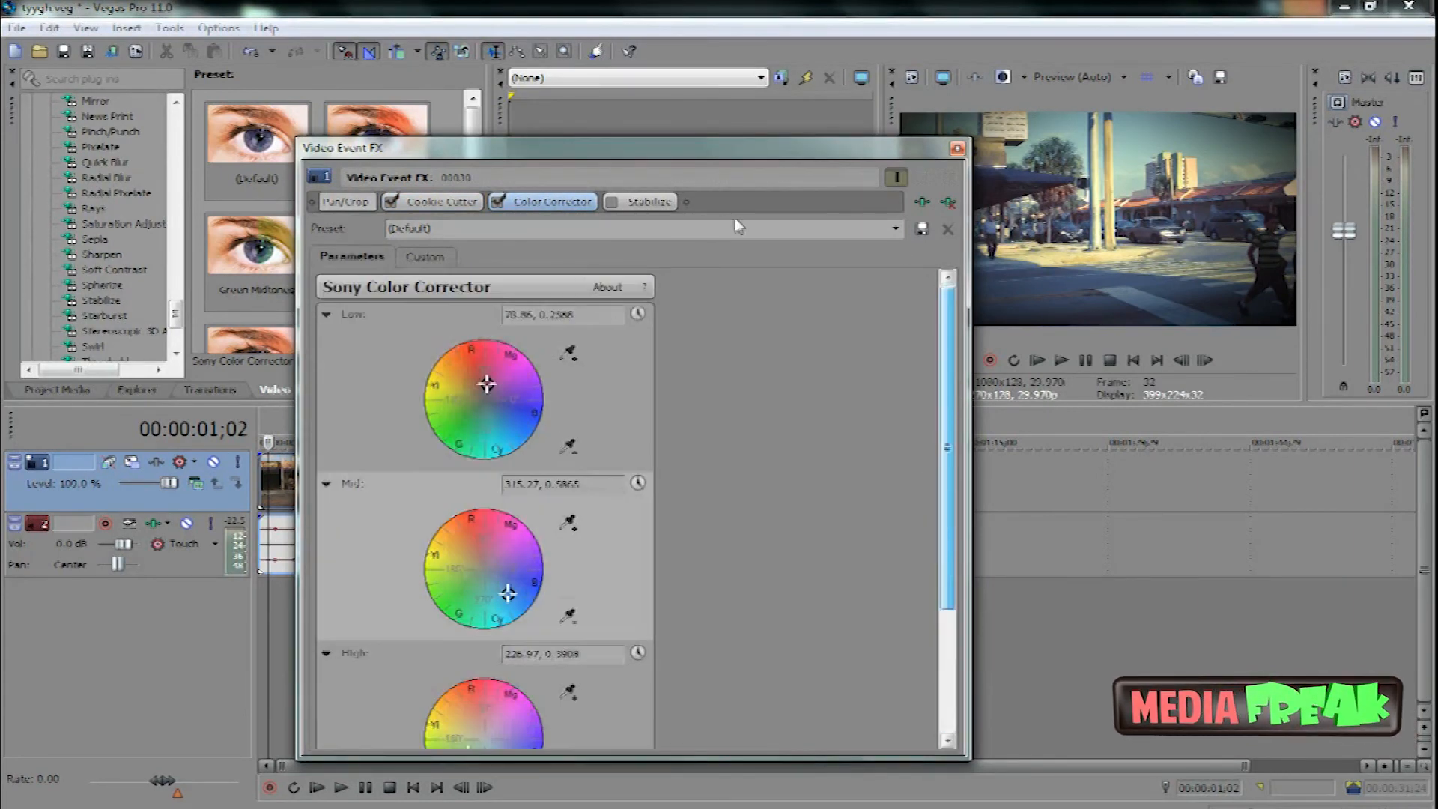
click(442, 204)
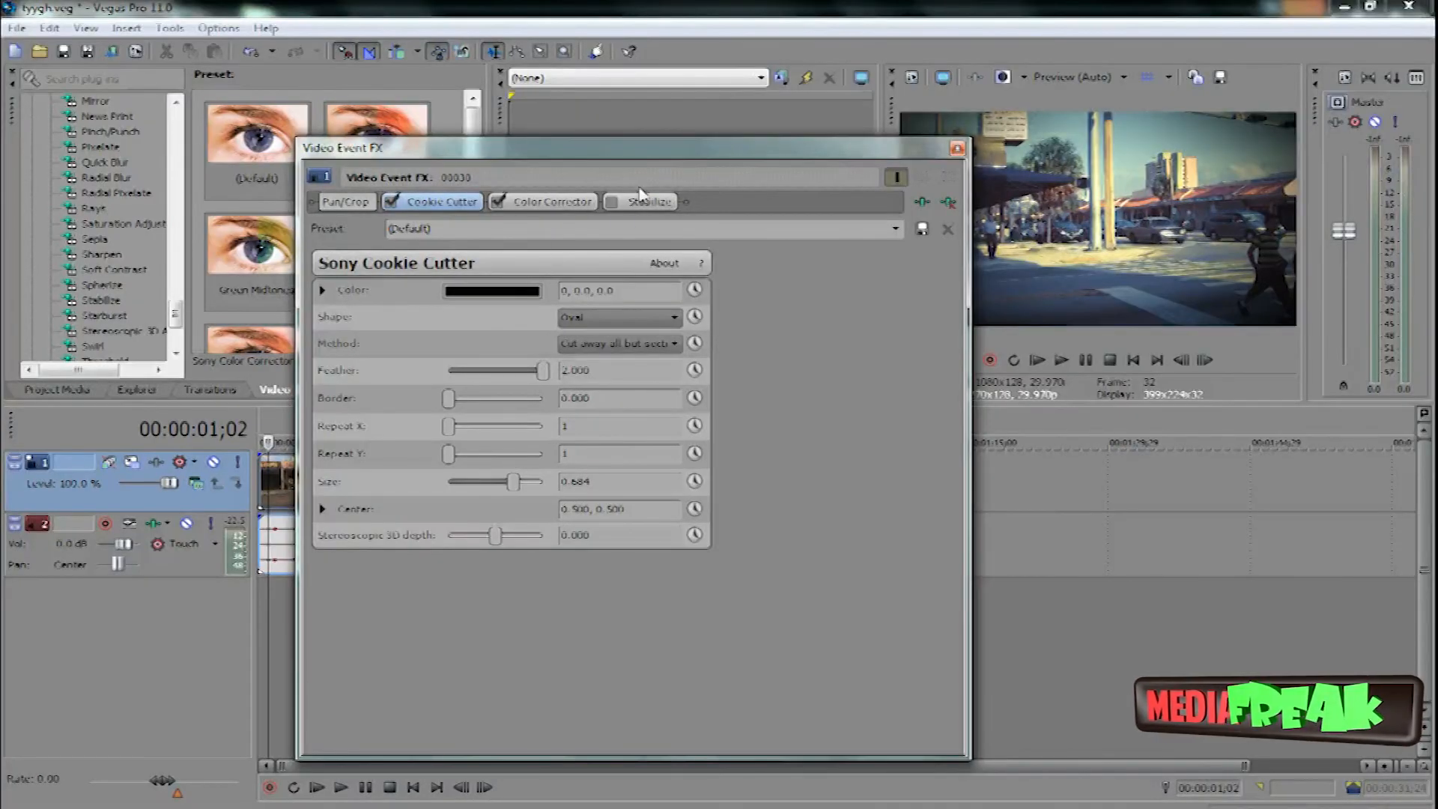
click(648, 203)
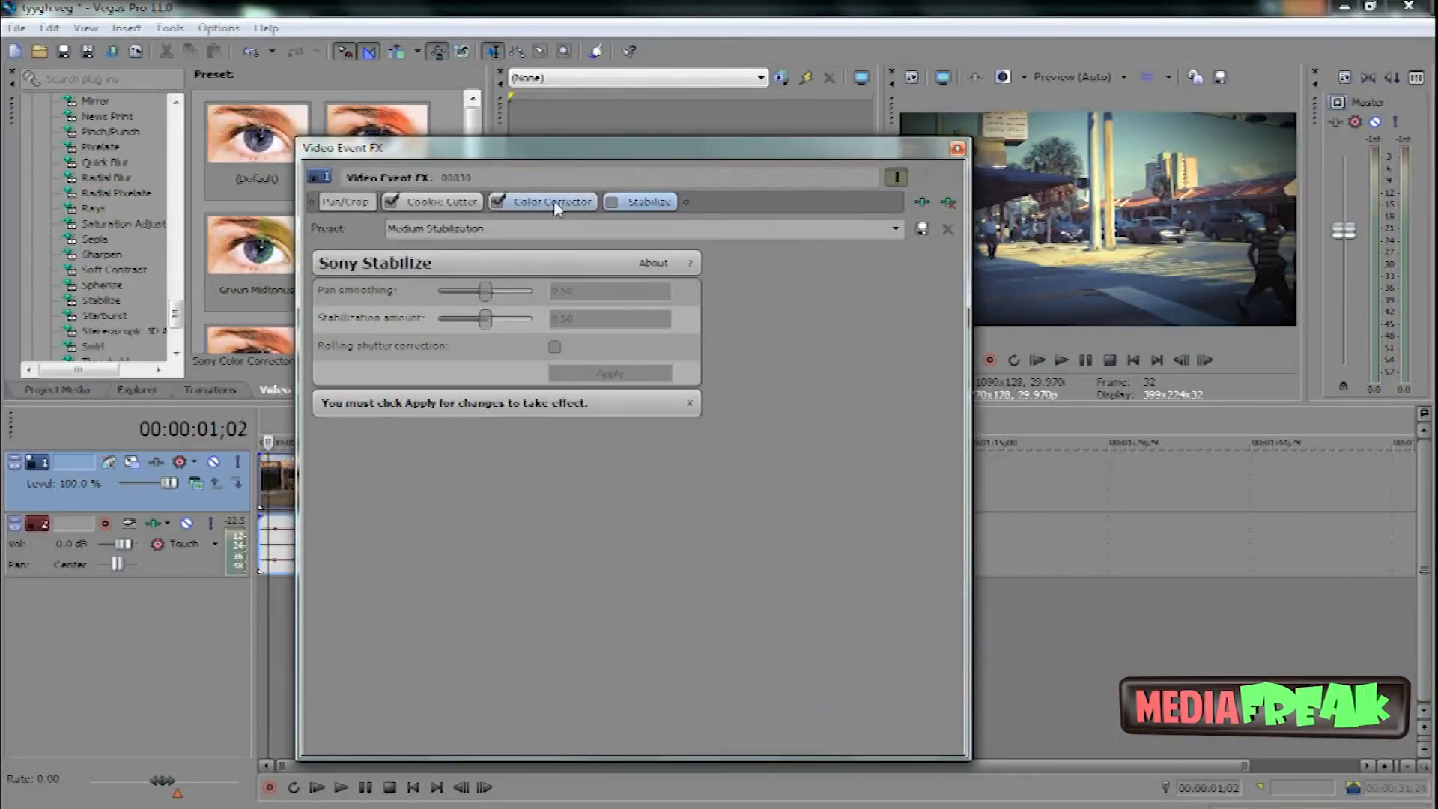
click(558, 202)
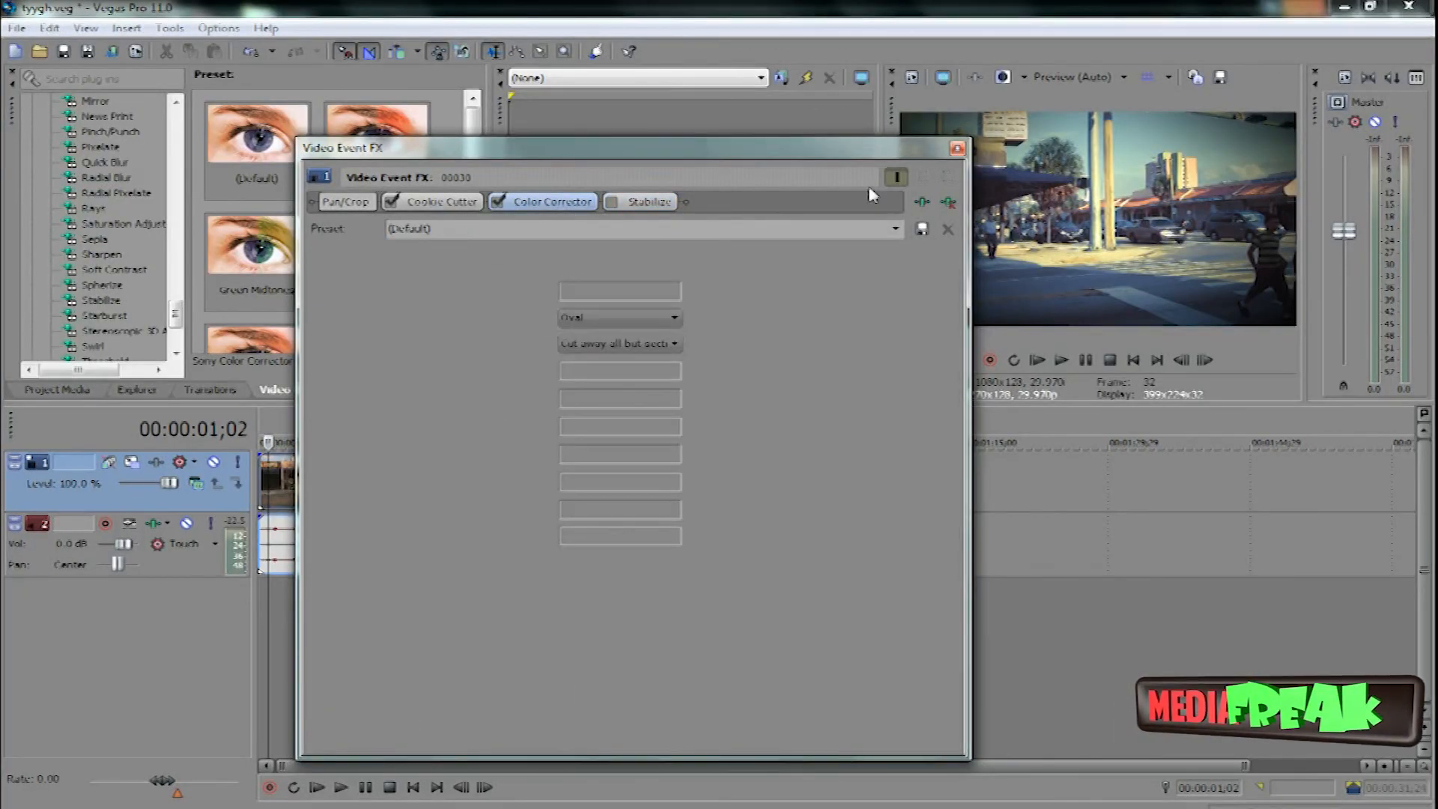
click(957, 150)
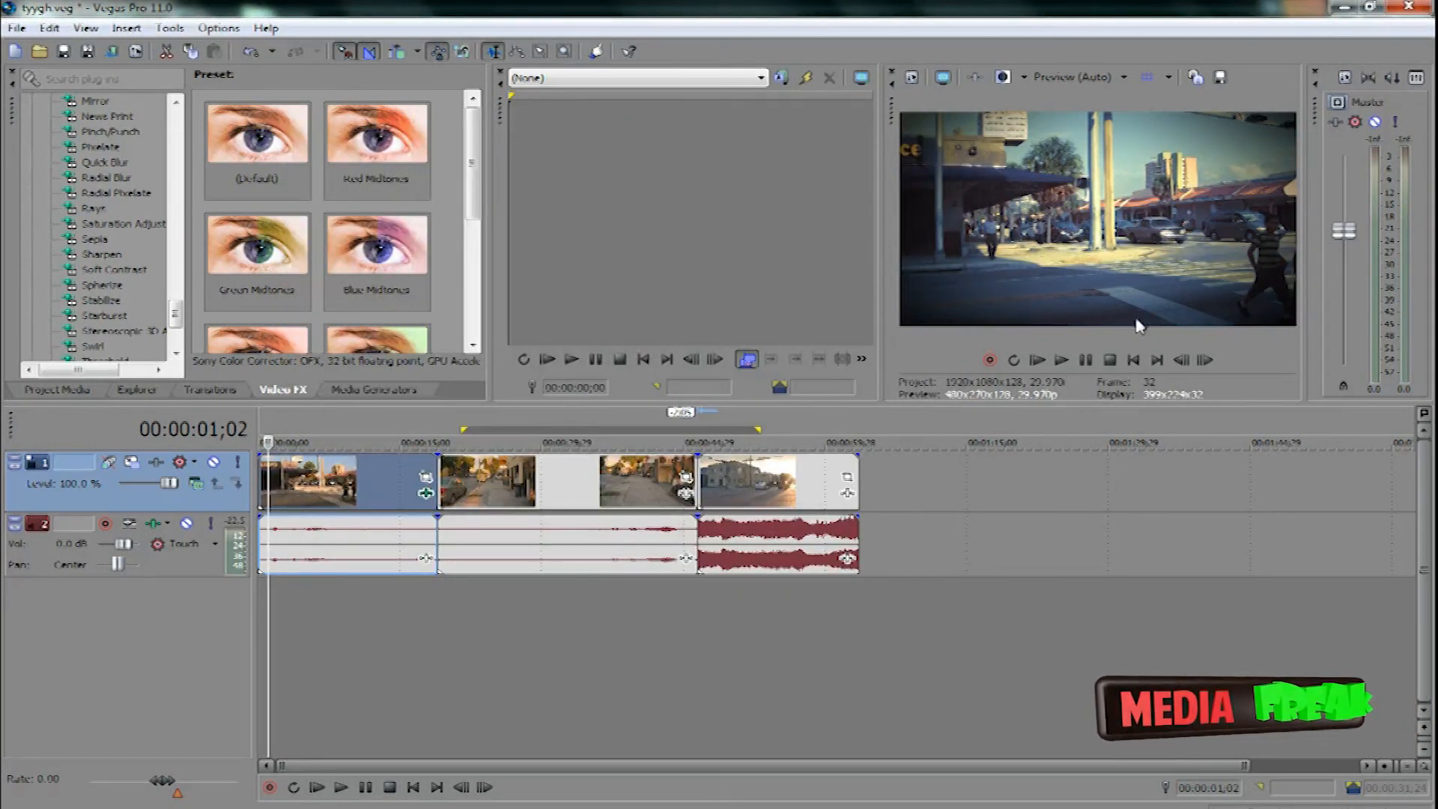
Play the first clip to about 00:00:06;07 and scrub through the second clip, stopping at 00:00:20;07.
click(1062, 360)
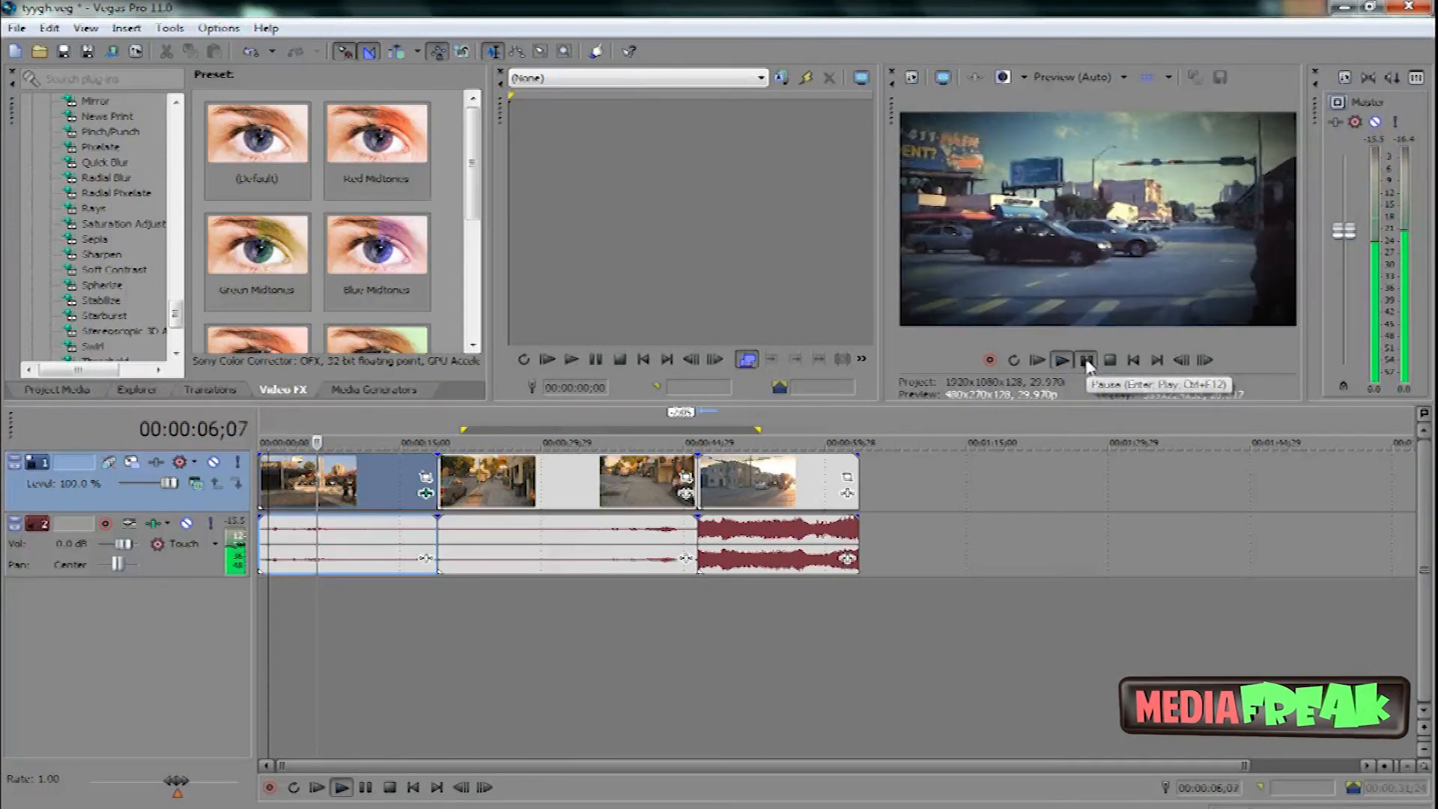
click(1086, 360)
click(494, 428)
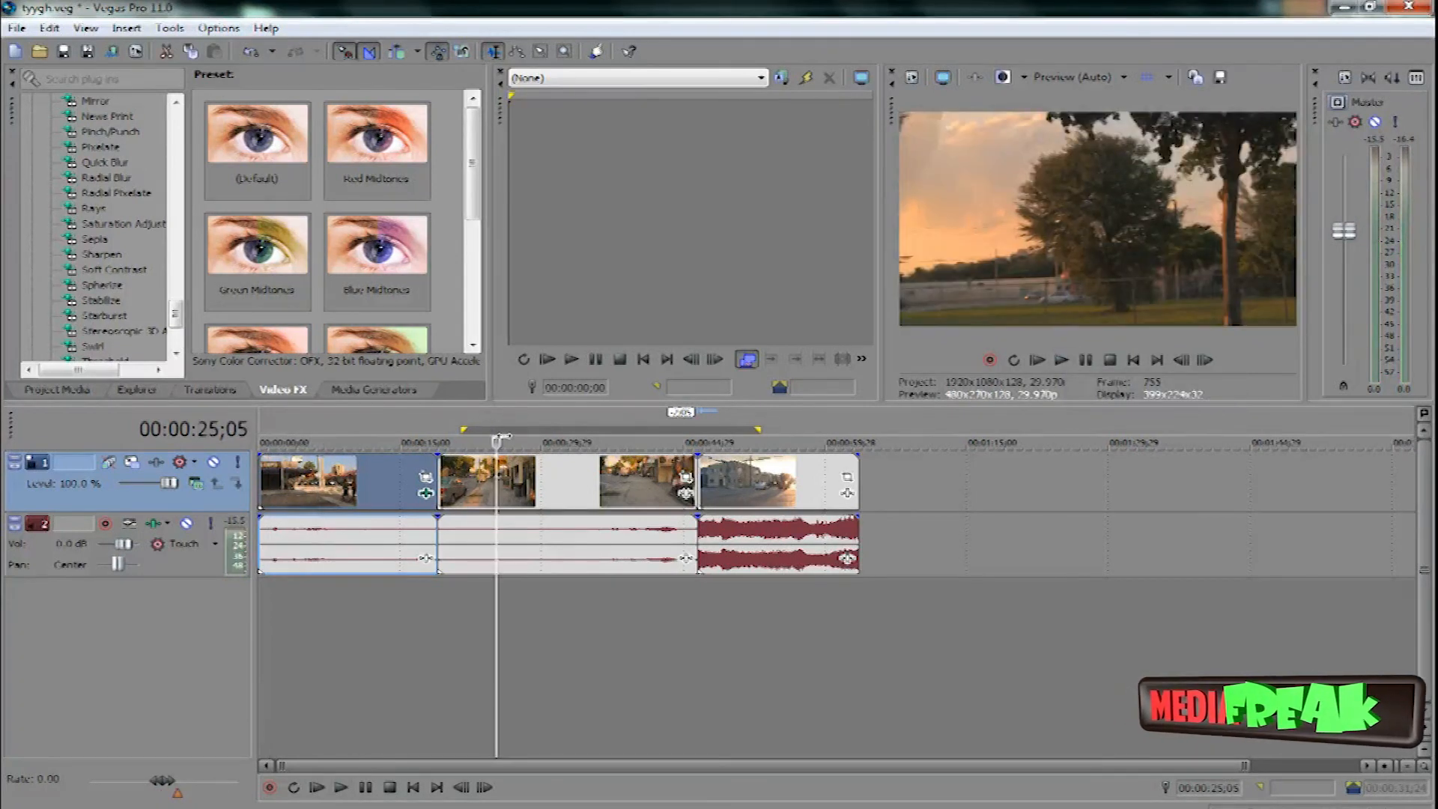
click(468, 422)
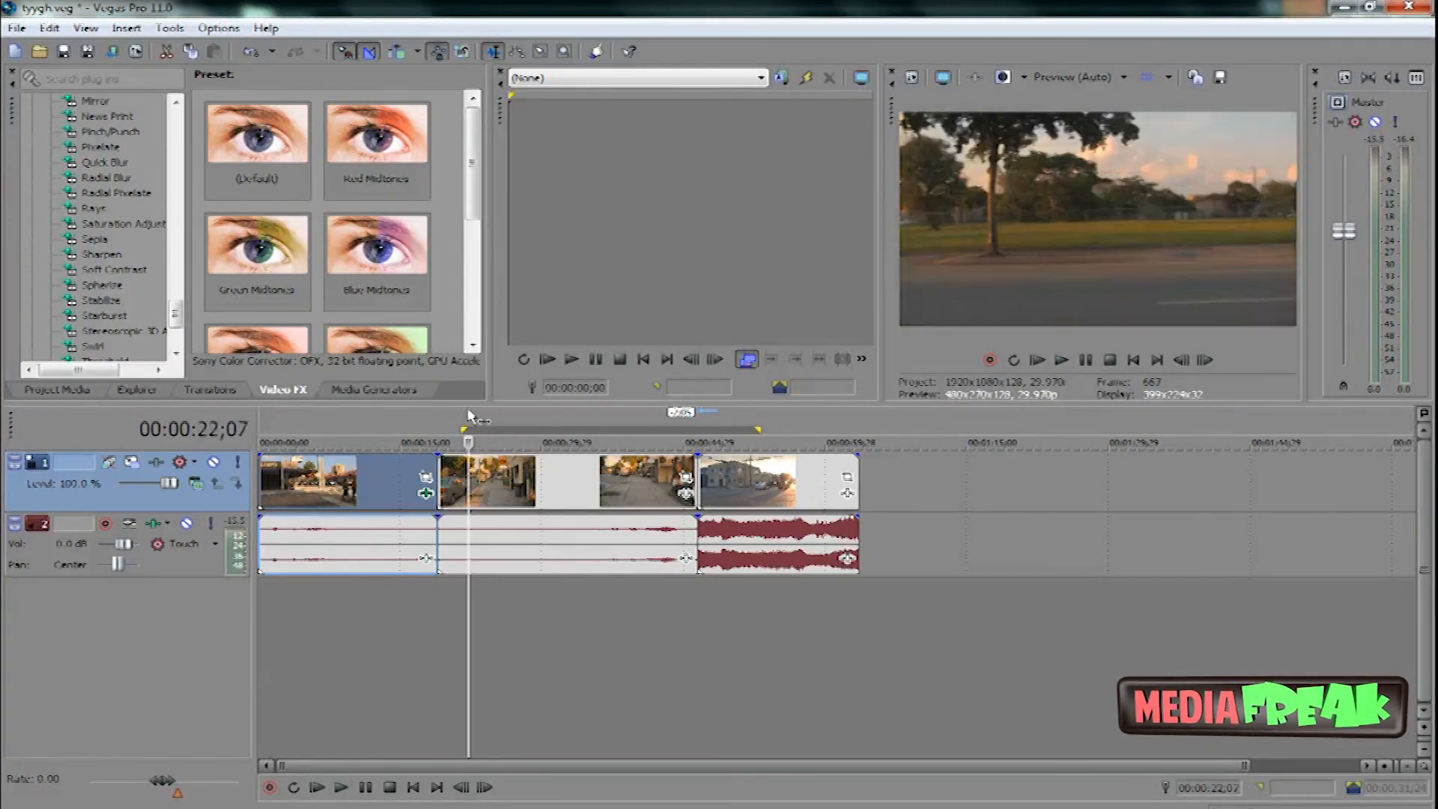
drag(485, 422, 635, 427)
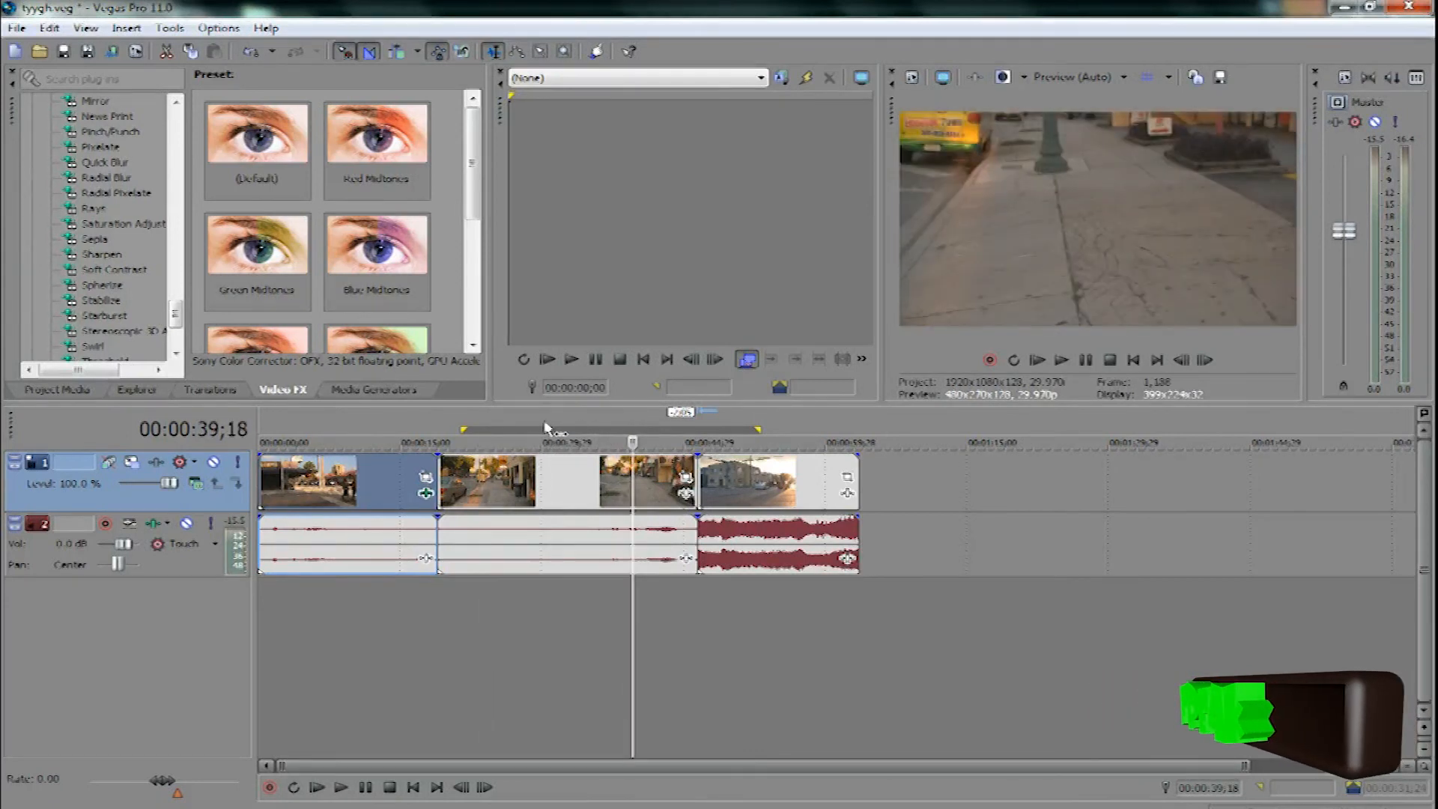
drag(522, 430, 450, 423)
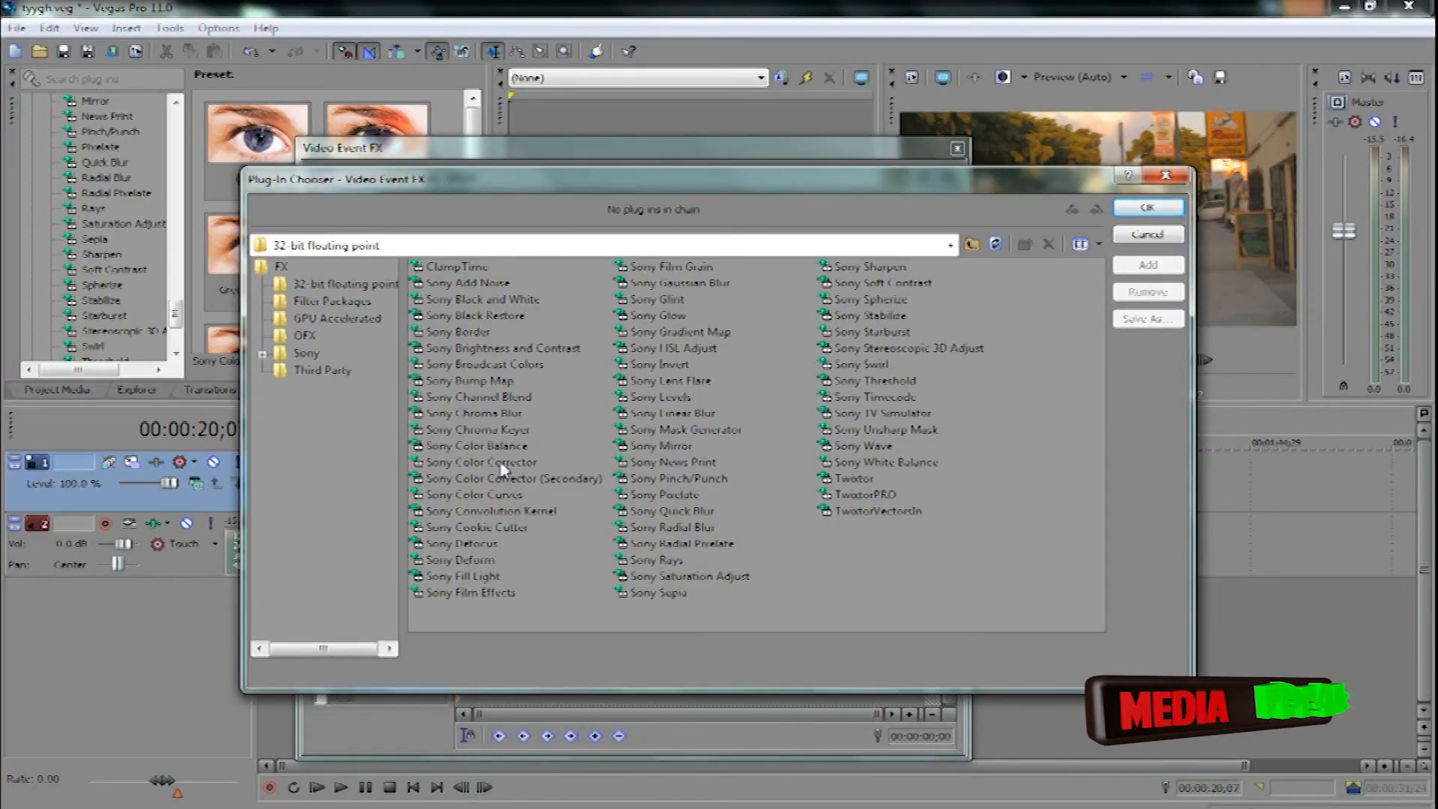
Add Sony Color Corrector and Sony Cookie Cutter to the second clip's effects chain.
click(500, 463)
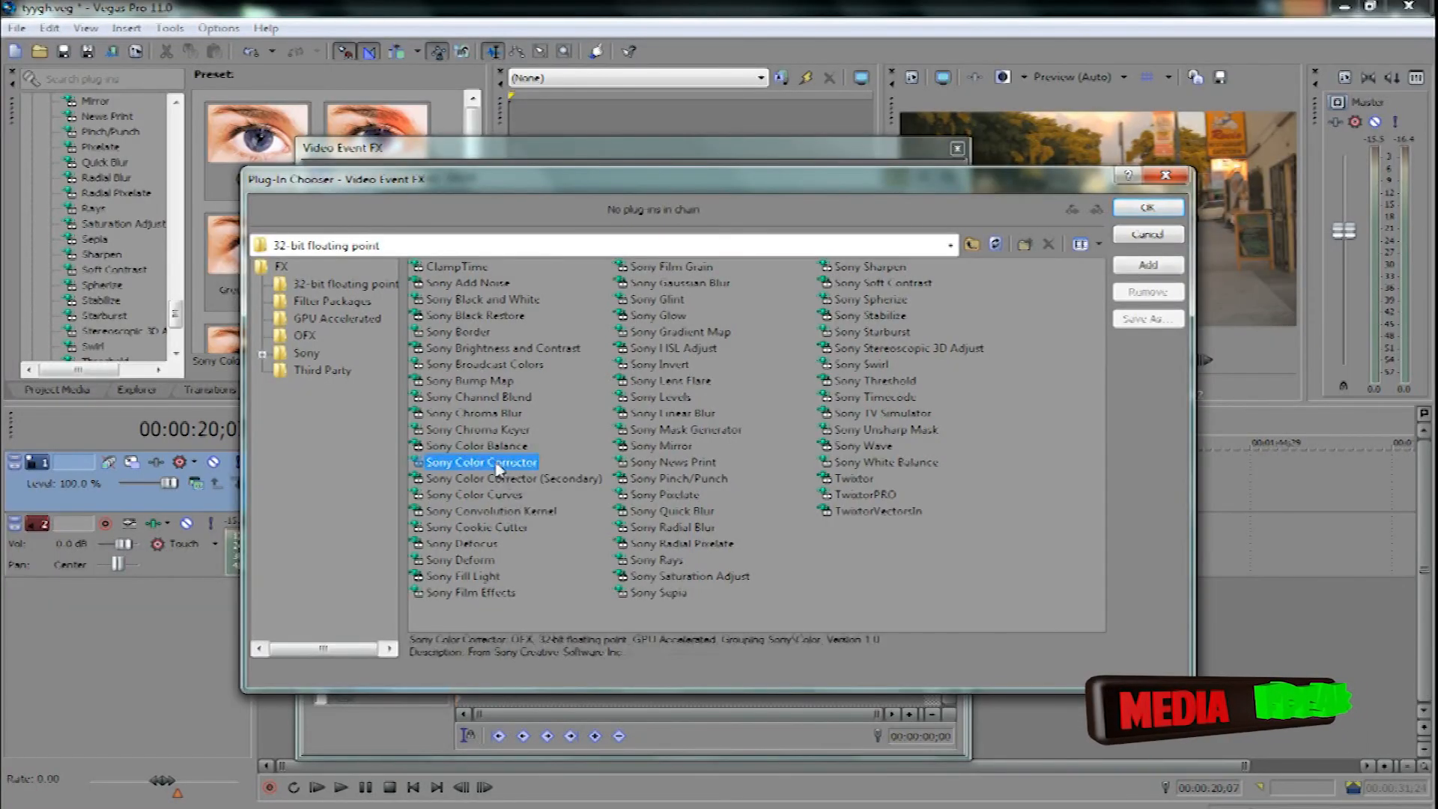
click(1170, 269)
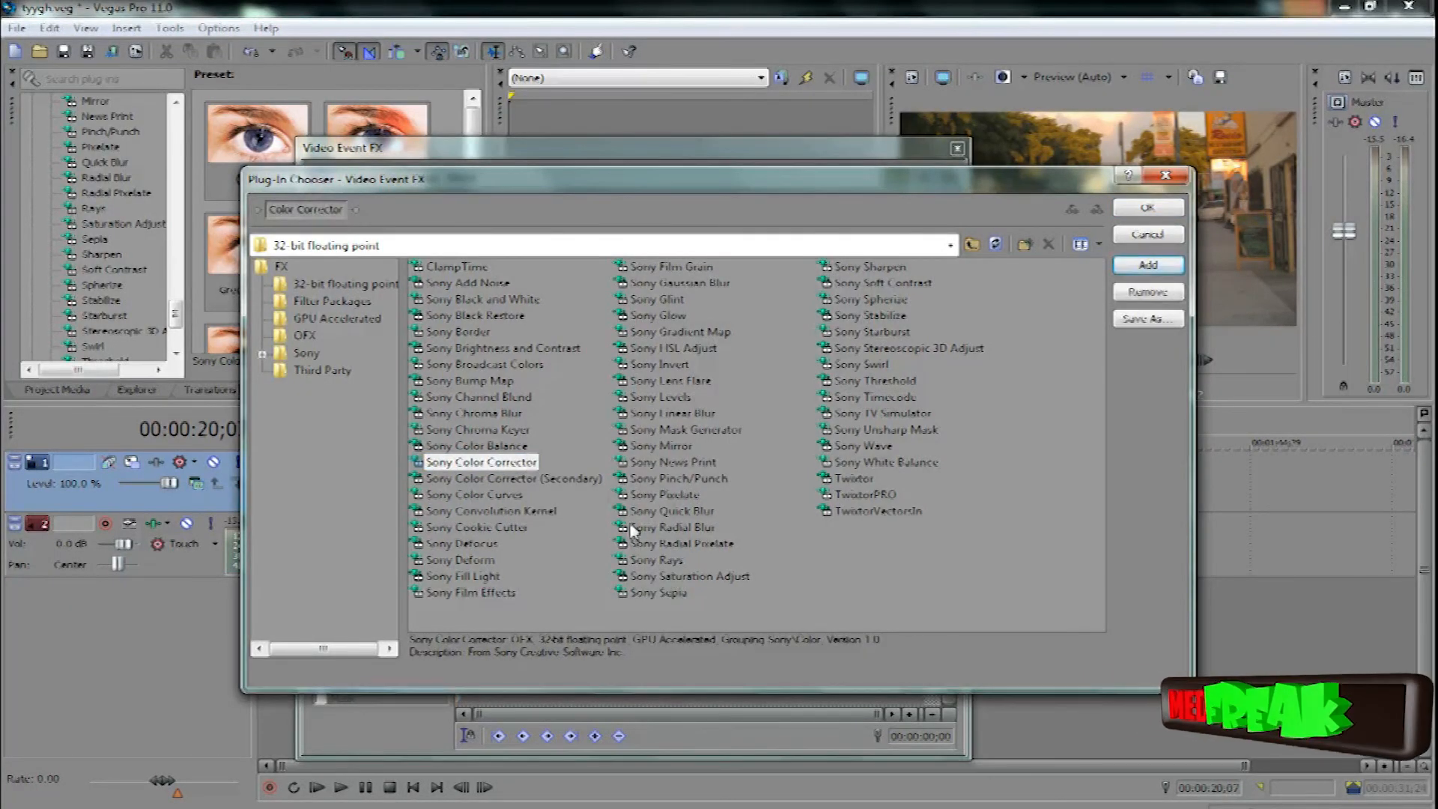
click(513, 529)
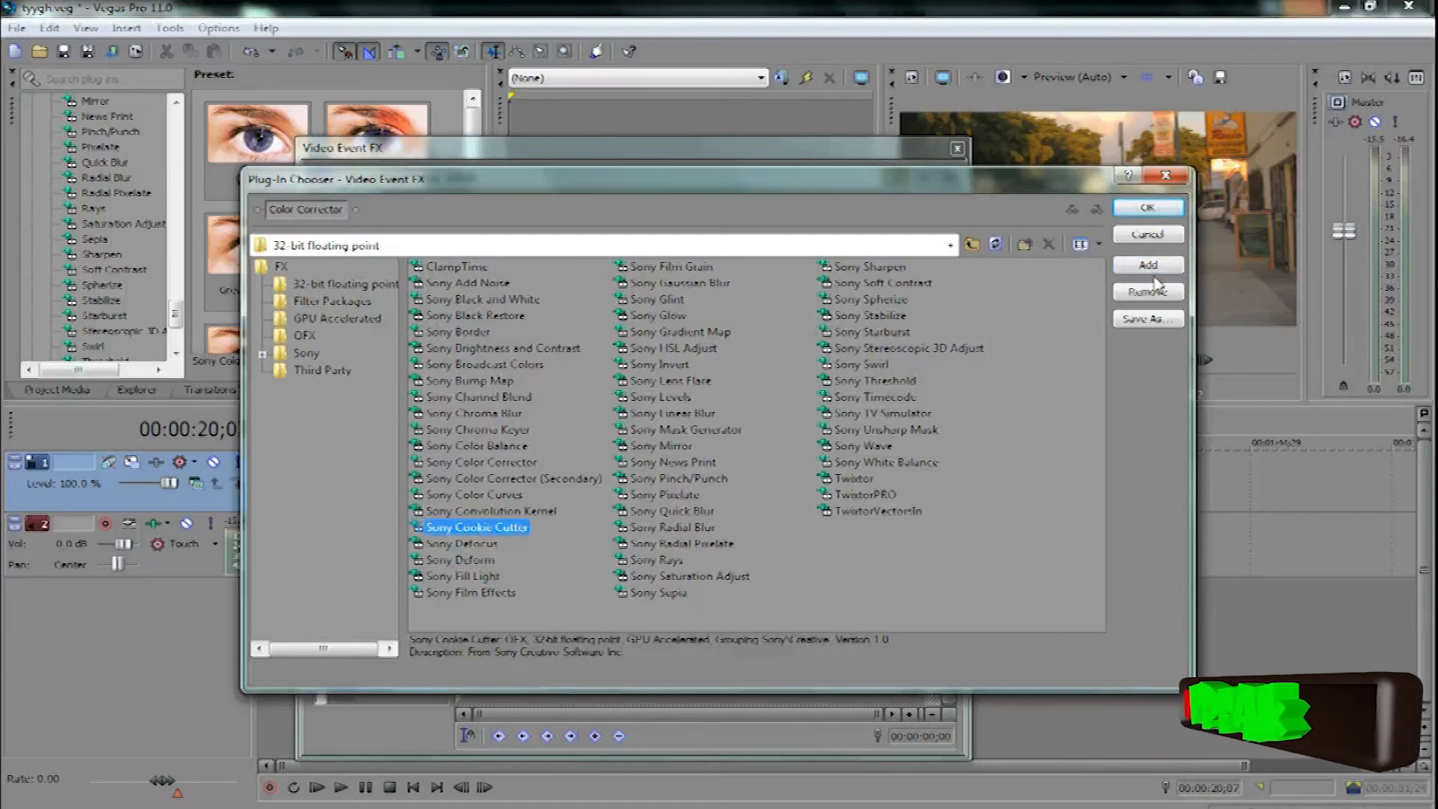
click(1147, 209)
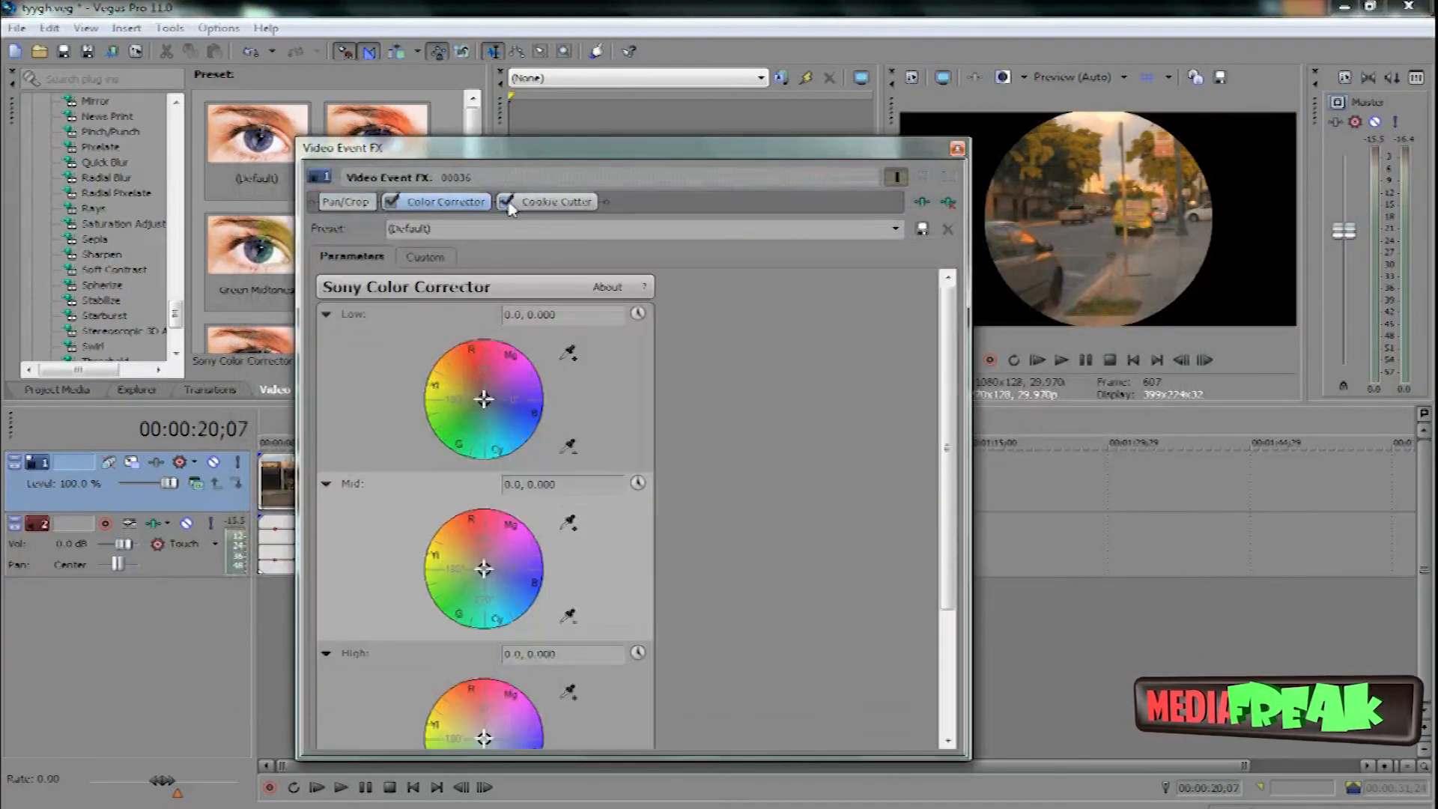
Disable the second clip's Cookie Cutter and move the playhead to 00:00:26;23.
click(507, 202)
drag(824, 147, 155, 96)
click(512, 442)
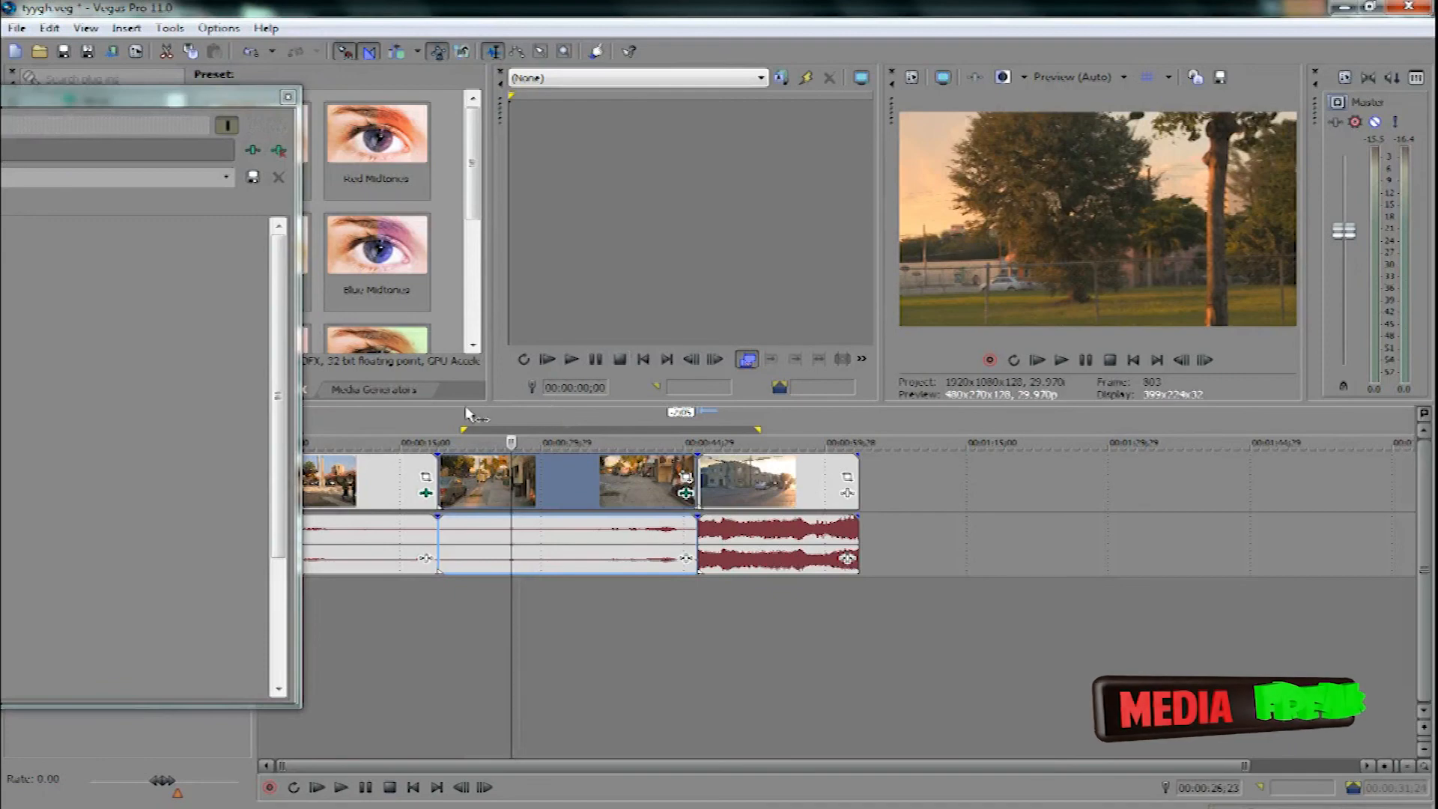
Tint the second clip with Color Corrector: Low 242.5, 0.3227 and Mid 221.87, 0.3805 toward green, High 319.18, 0.947 toward blue.
drag(116, 104, 787, 138)
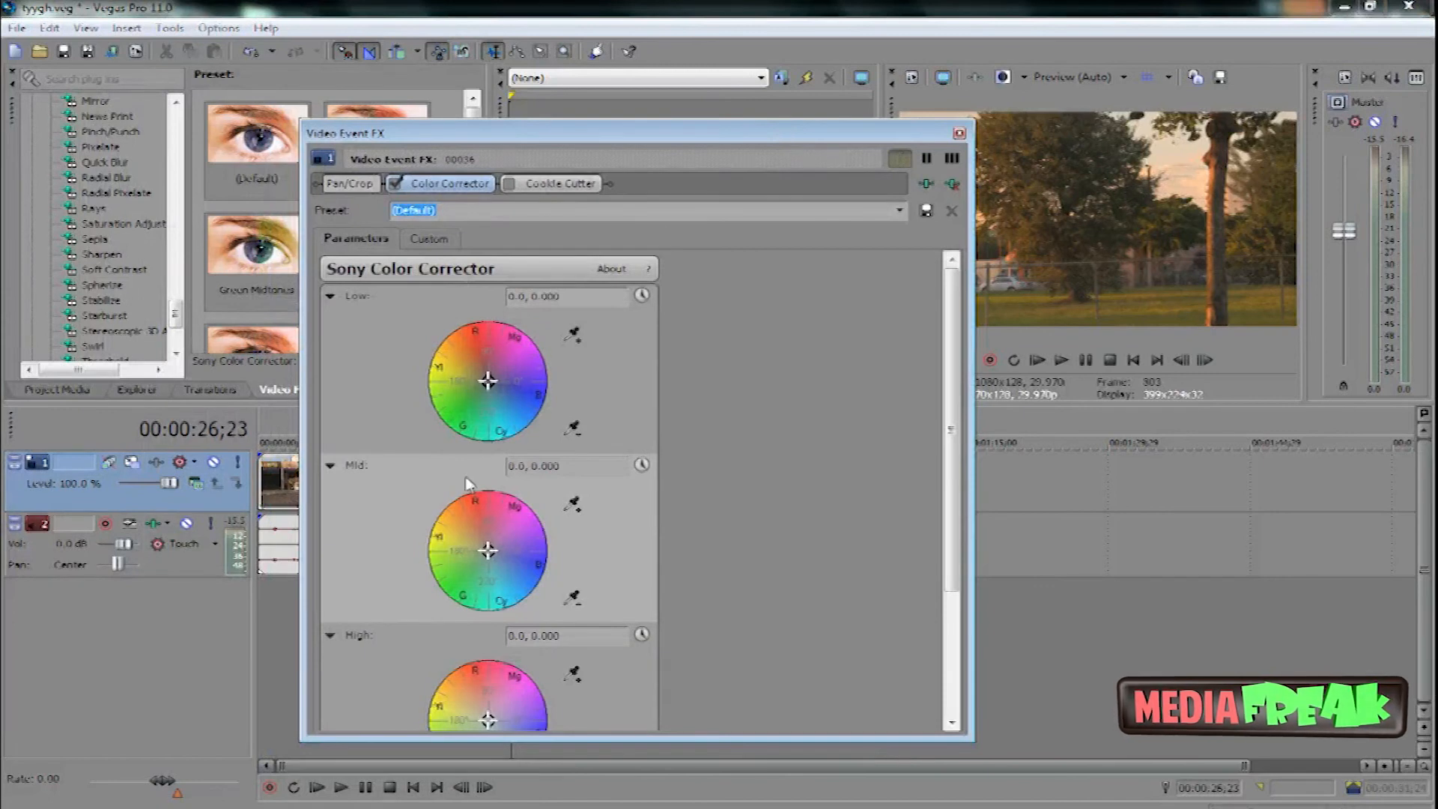
drag(951, 374, 813, 363)
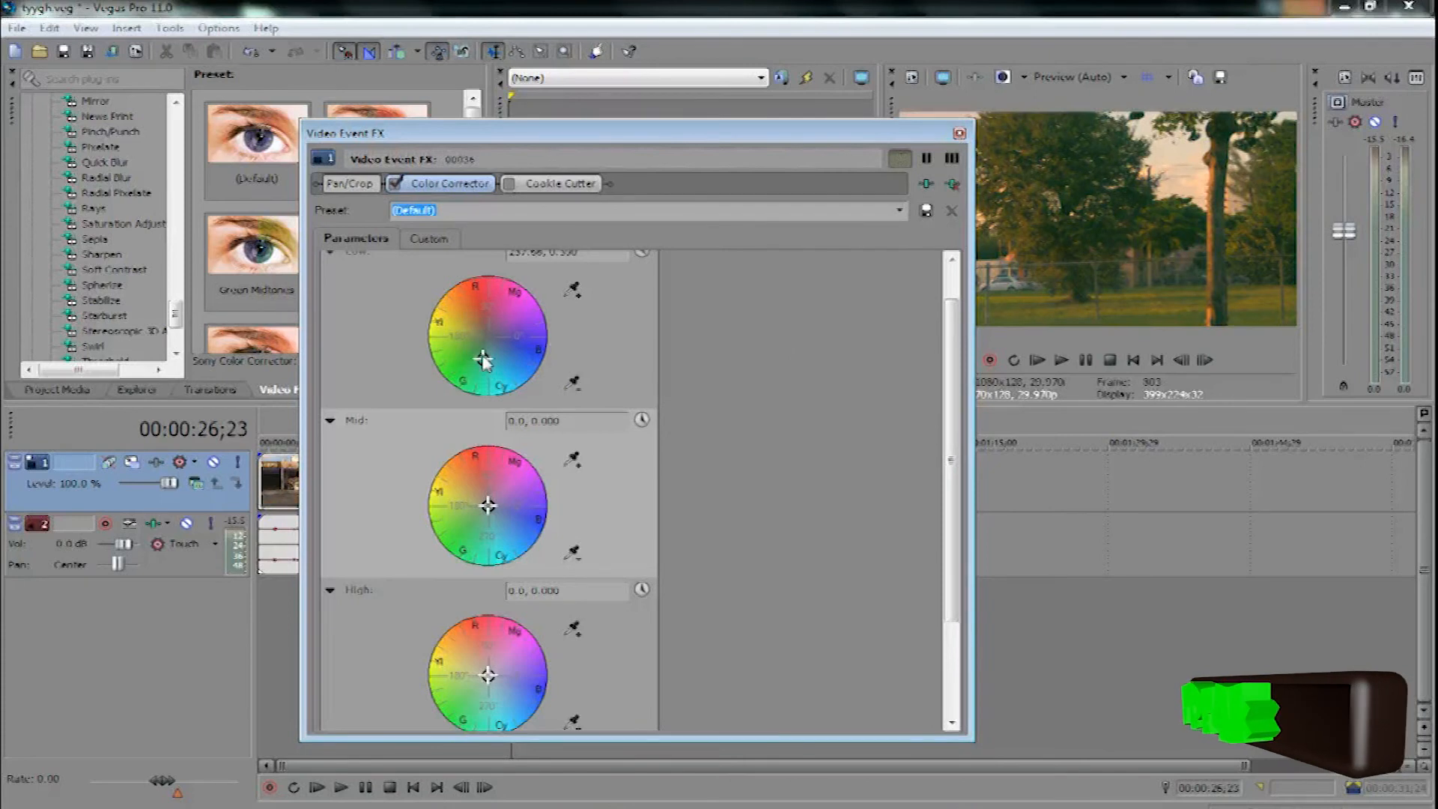
drag(486, 512, 490, 497)
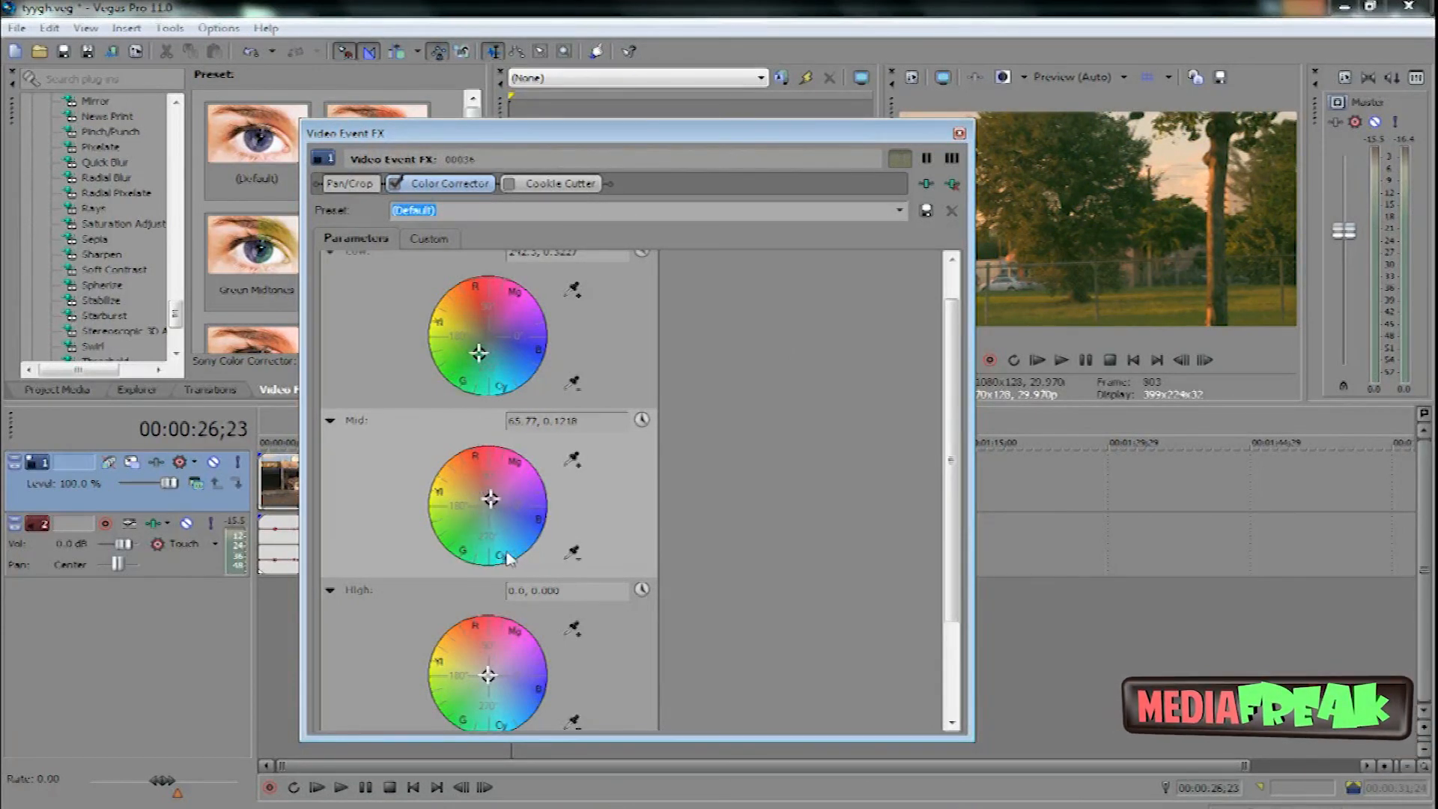
mouse_move(490, 520)
mouse_down()
mouse_move(529, 524)
mouse_move(475, 519)
mouse_up()
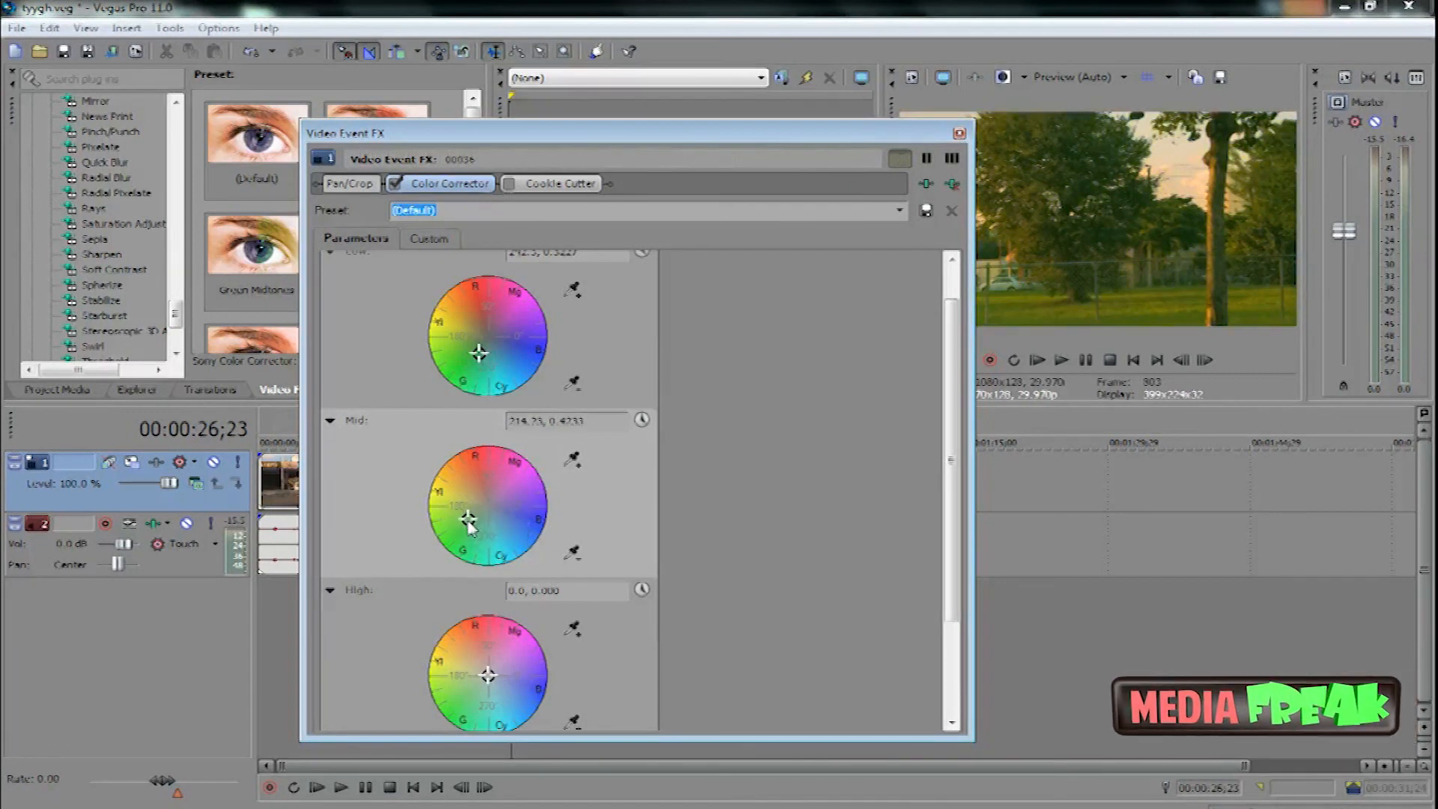
scroll(487, 562, down, 3)
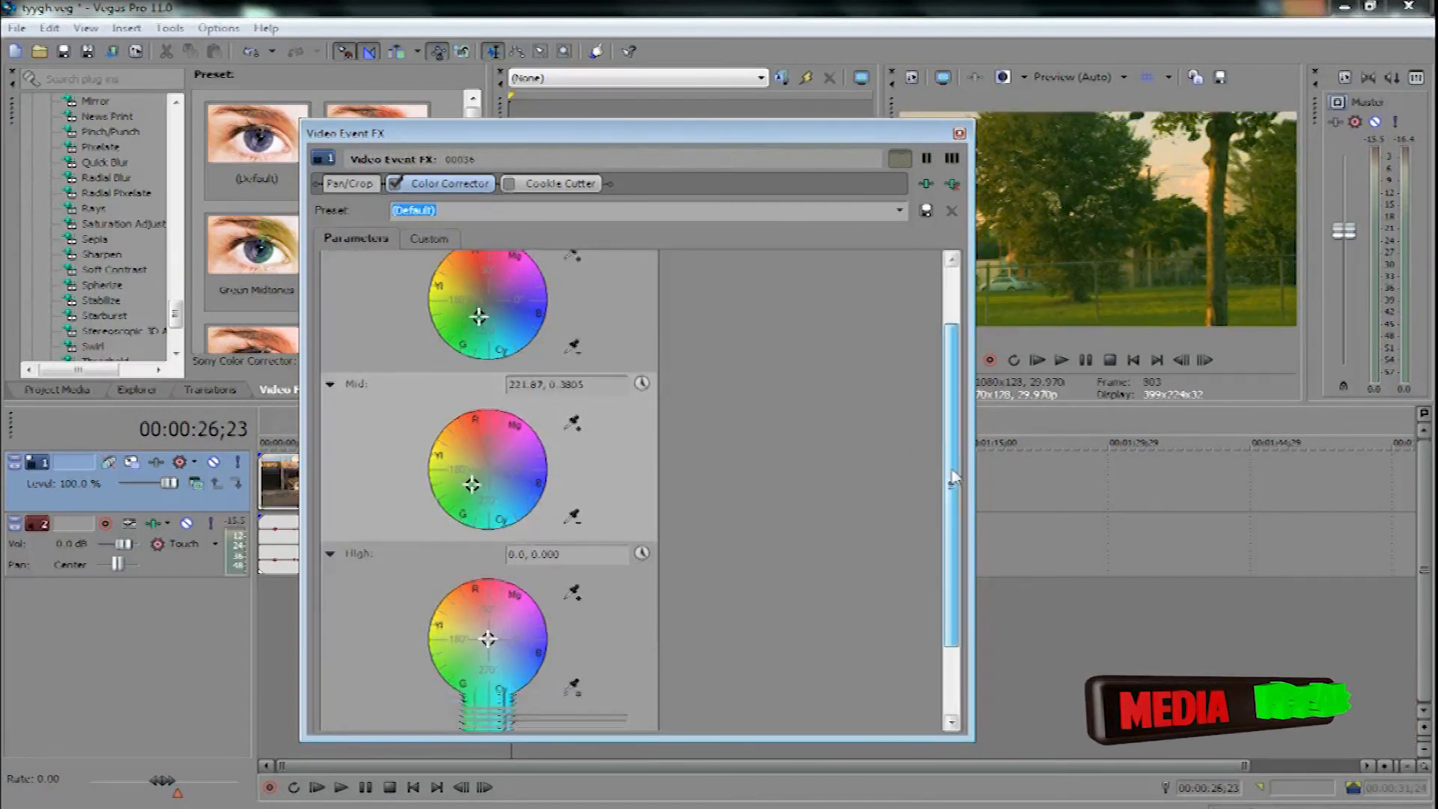
drag(491, 544, 529, 579)
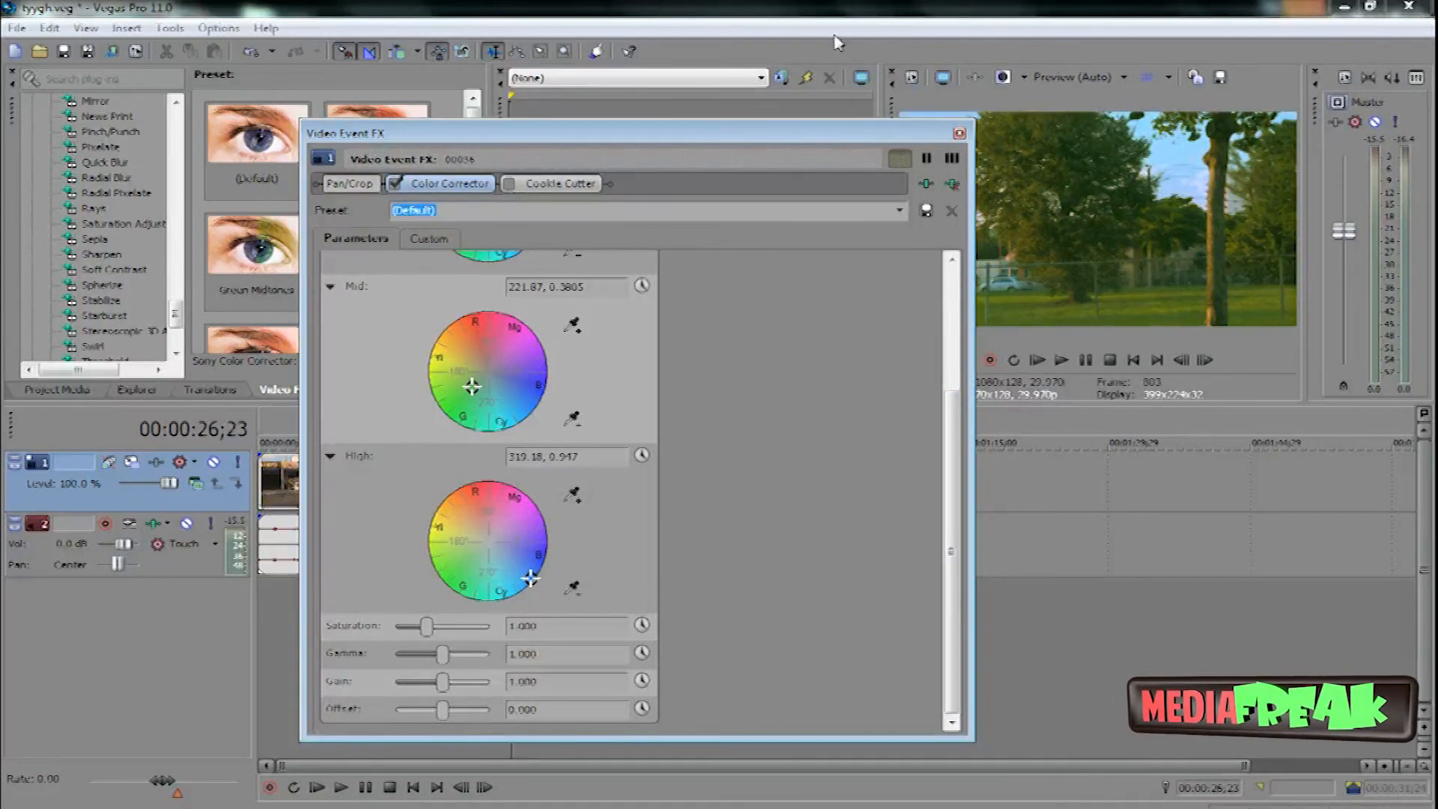
Play the graded second clip from 00:00:20;26 for a few seconds to check its colors, and stop.
drag(833, 134, 273, 176)
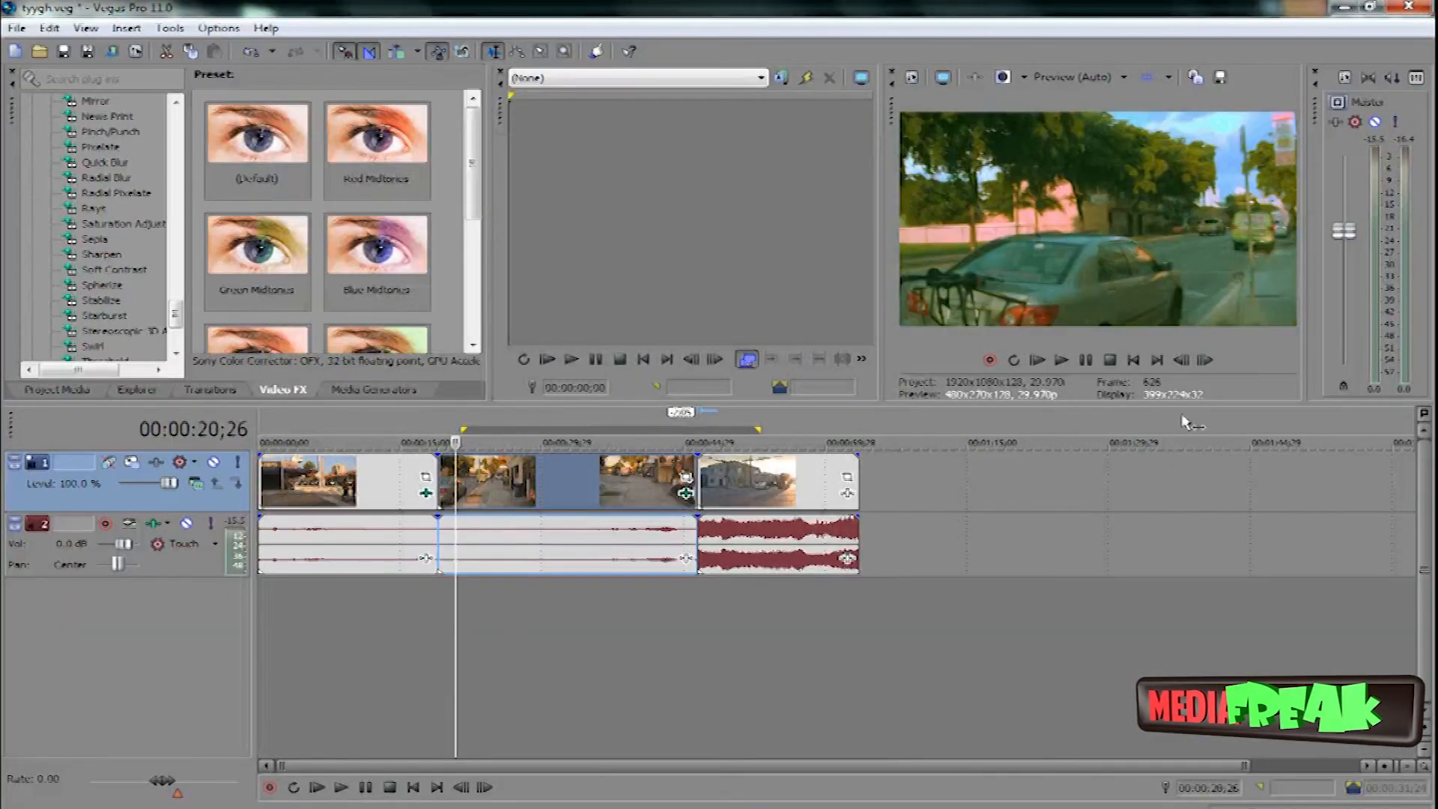
click(1061, 360)
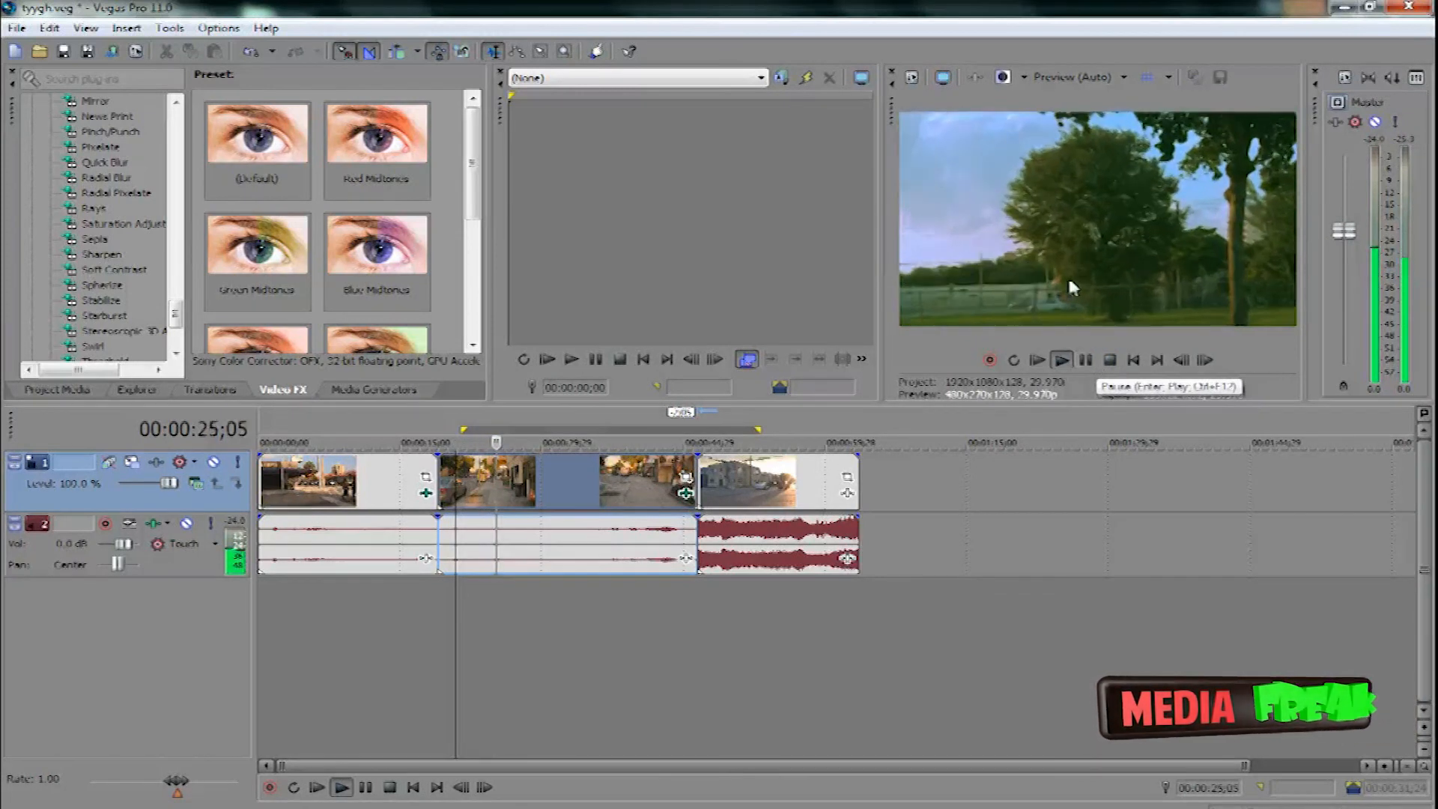
click(1110, 361)
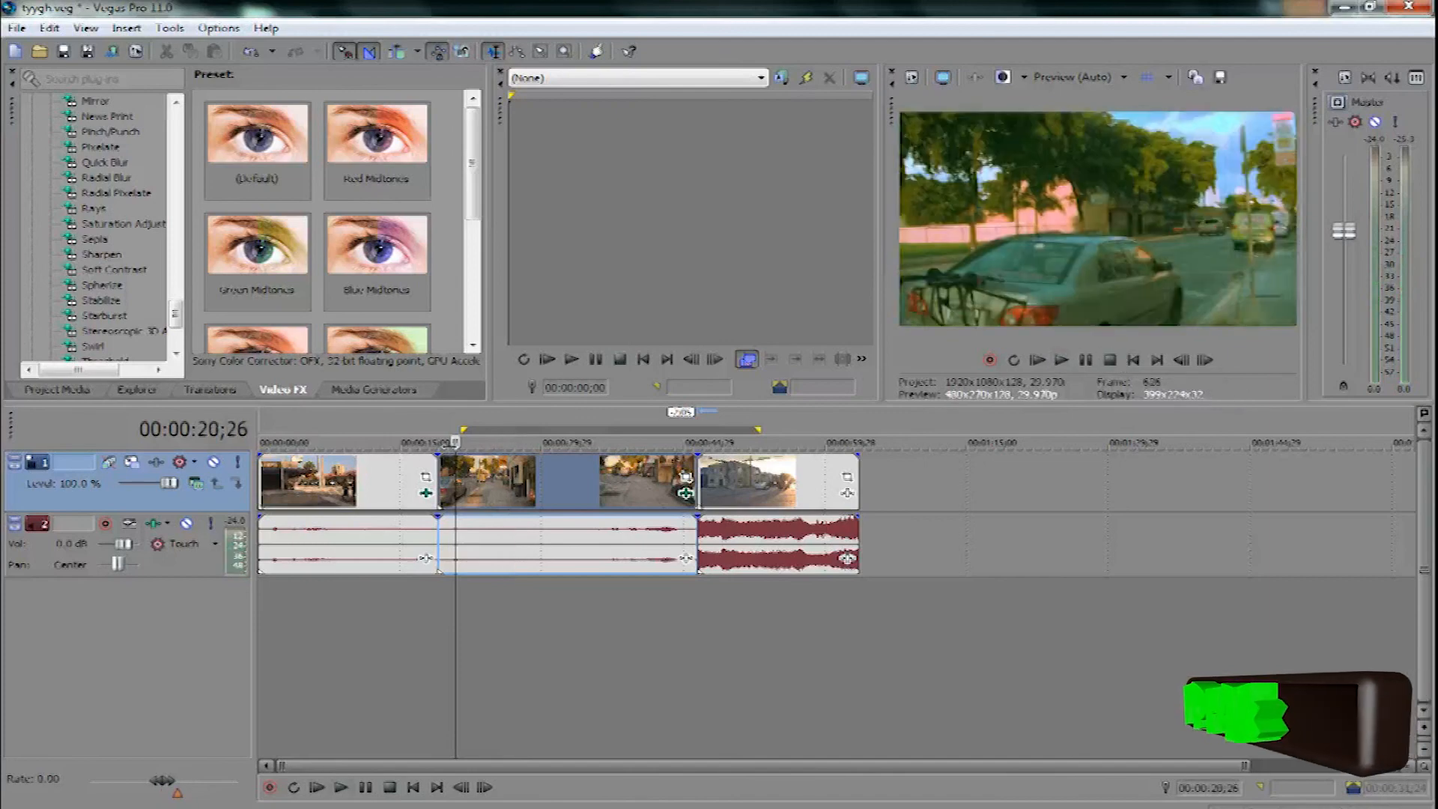
Reopen the second clip's Video Event FX and check the grade at several points, leaving the playhead at 00:00:26;01.
right_click(578, 482)
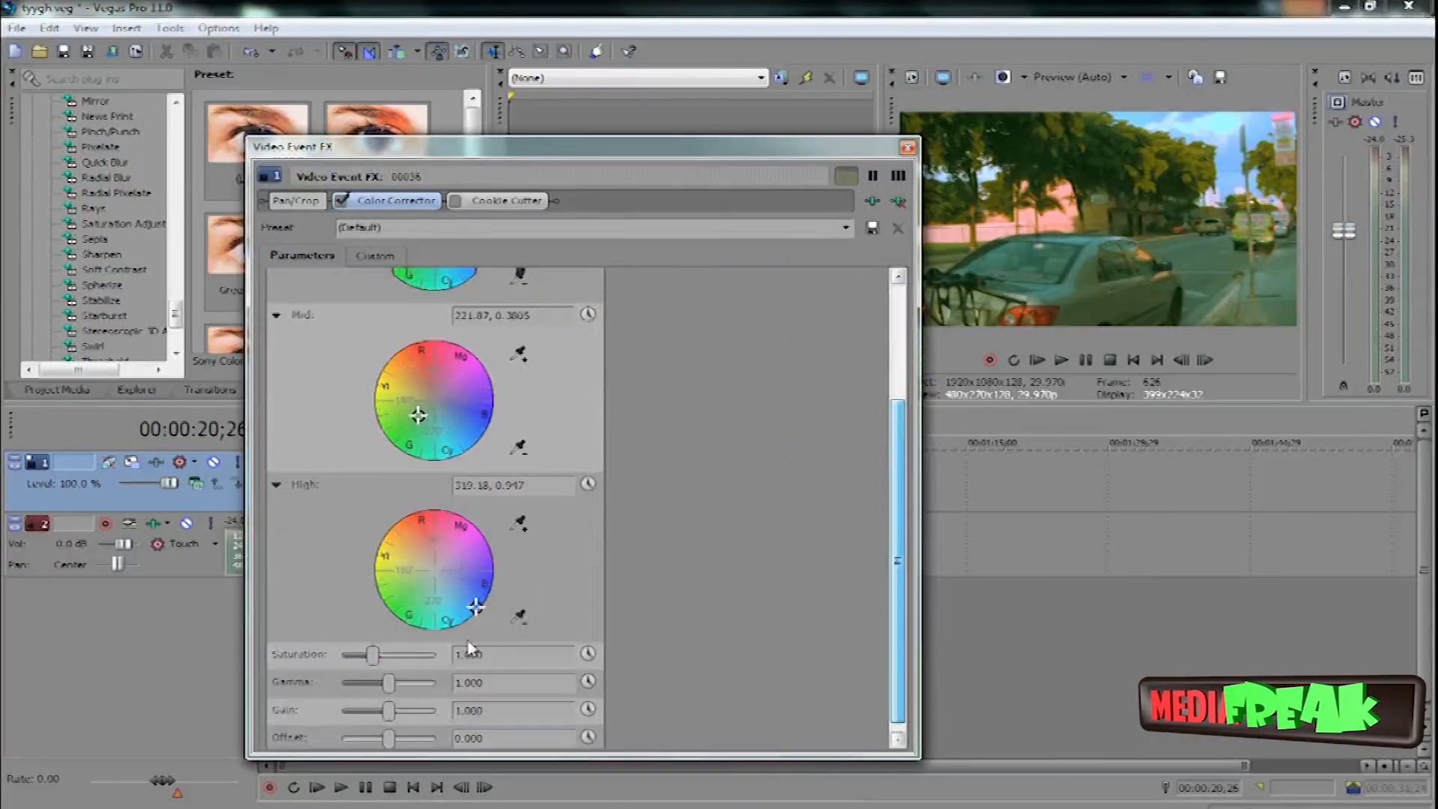
drag(712, 147, 56, 164)
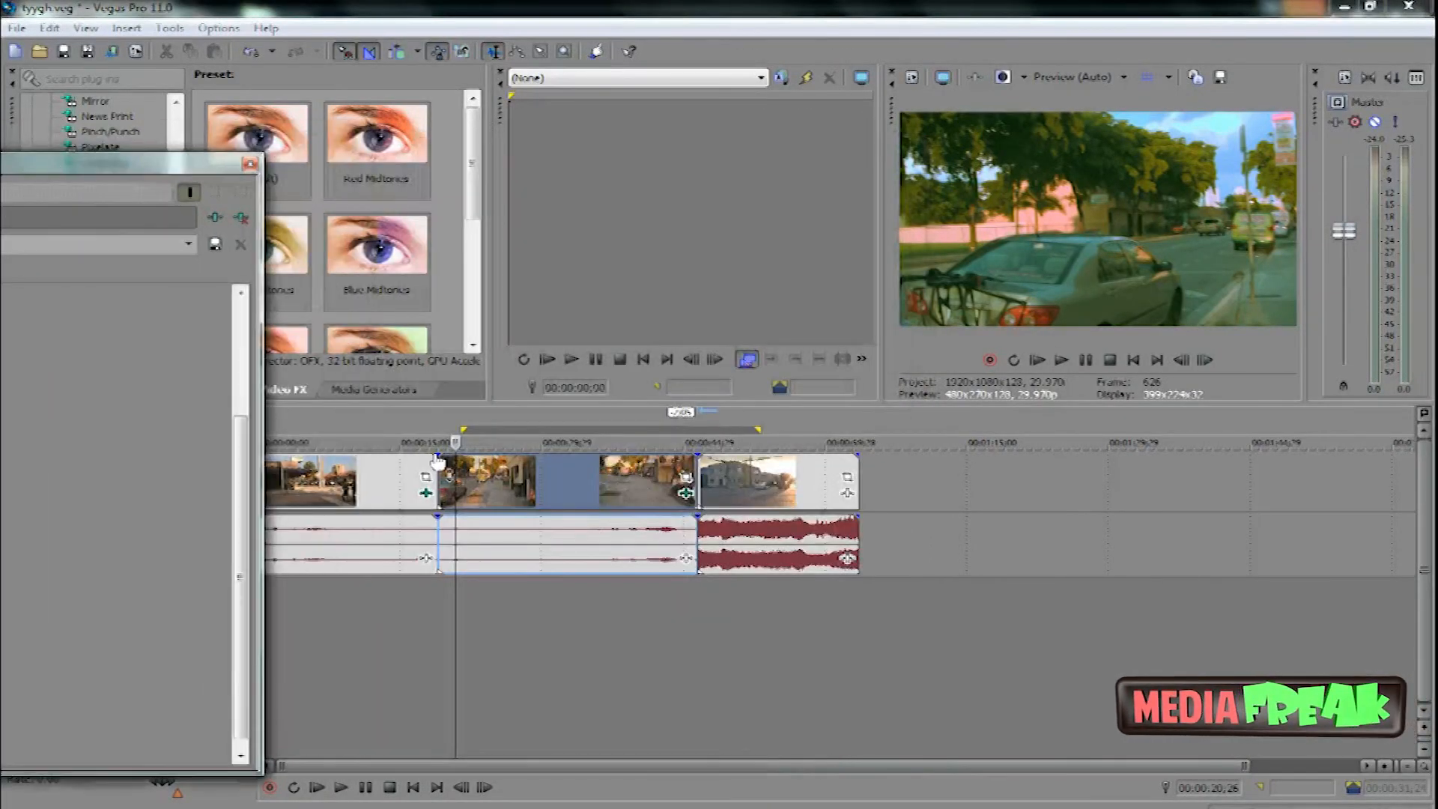
click(524, 425)
click(542, 424)
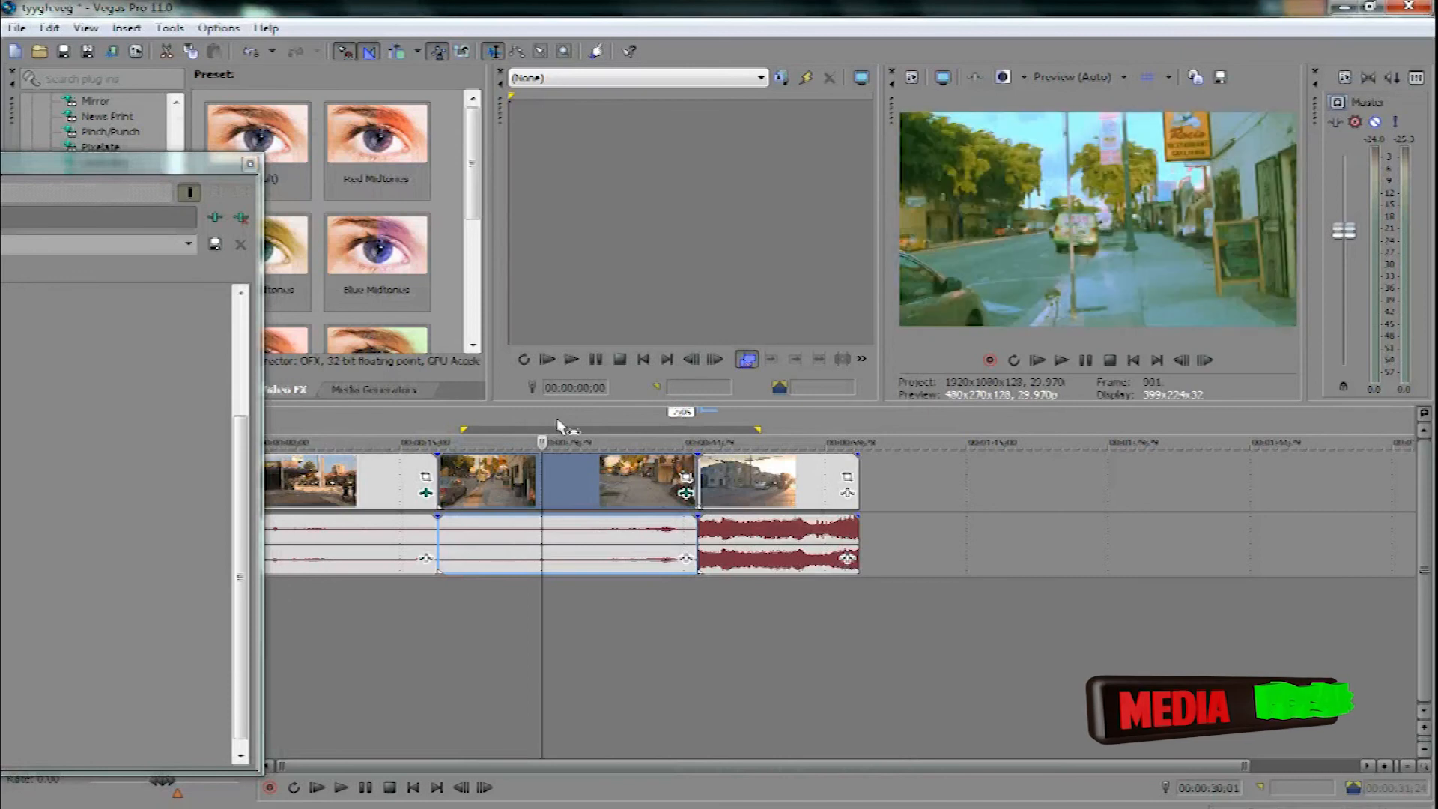
click(515, 425)
click(490, 426)
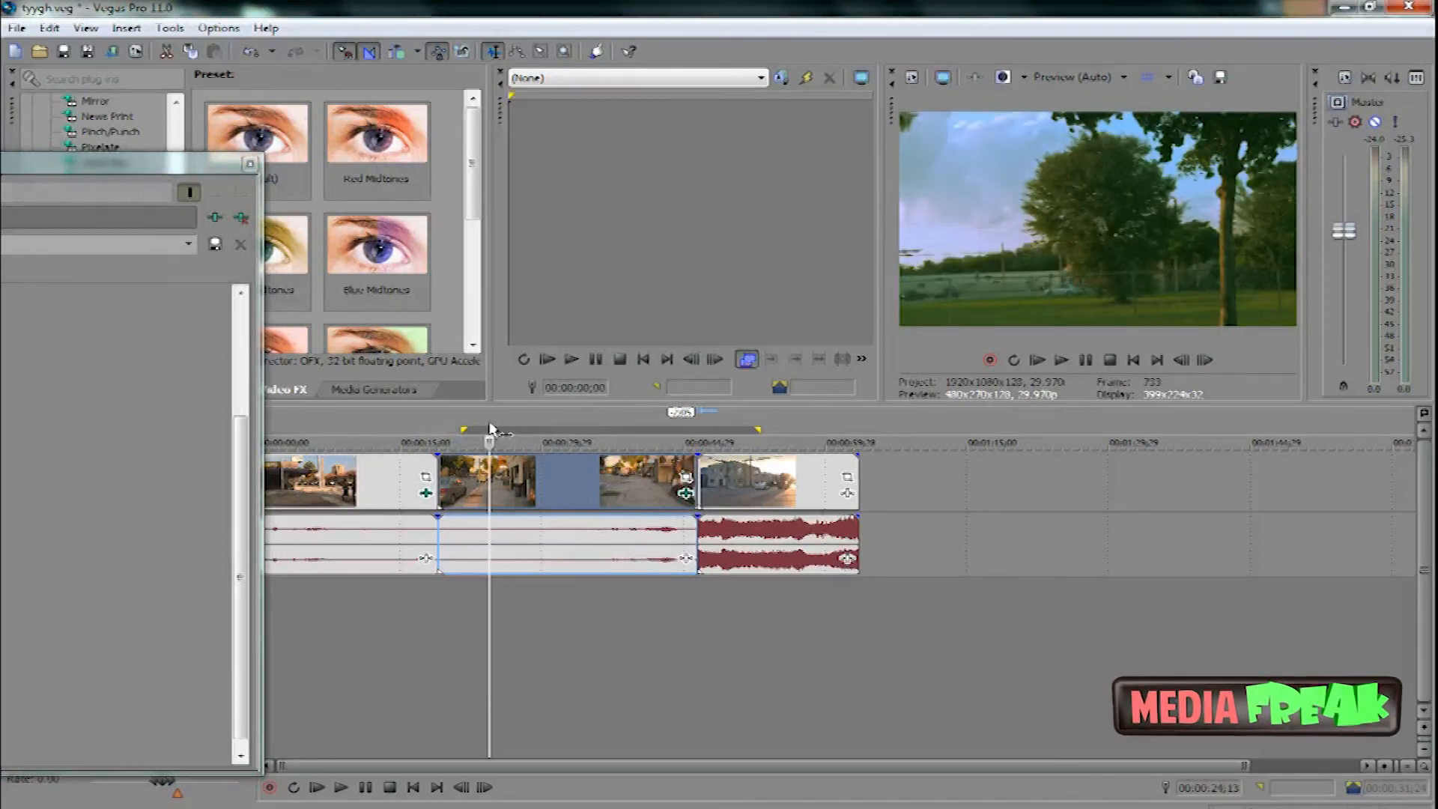
click(505, 426)
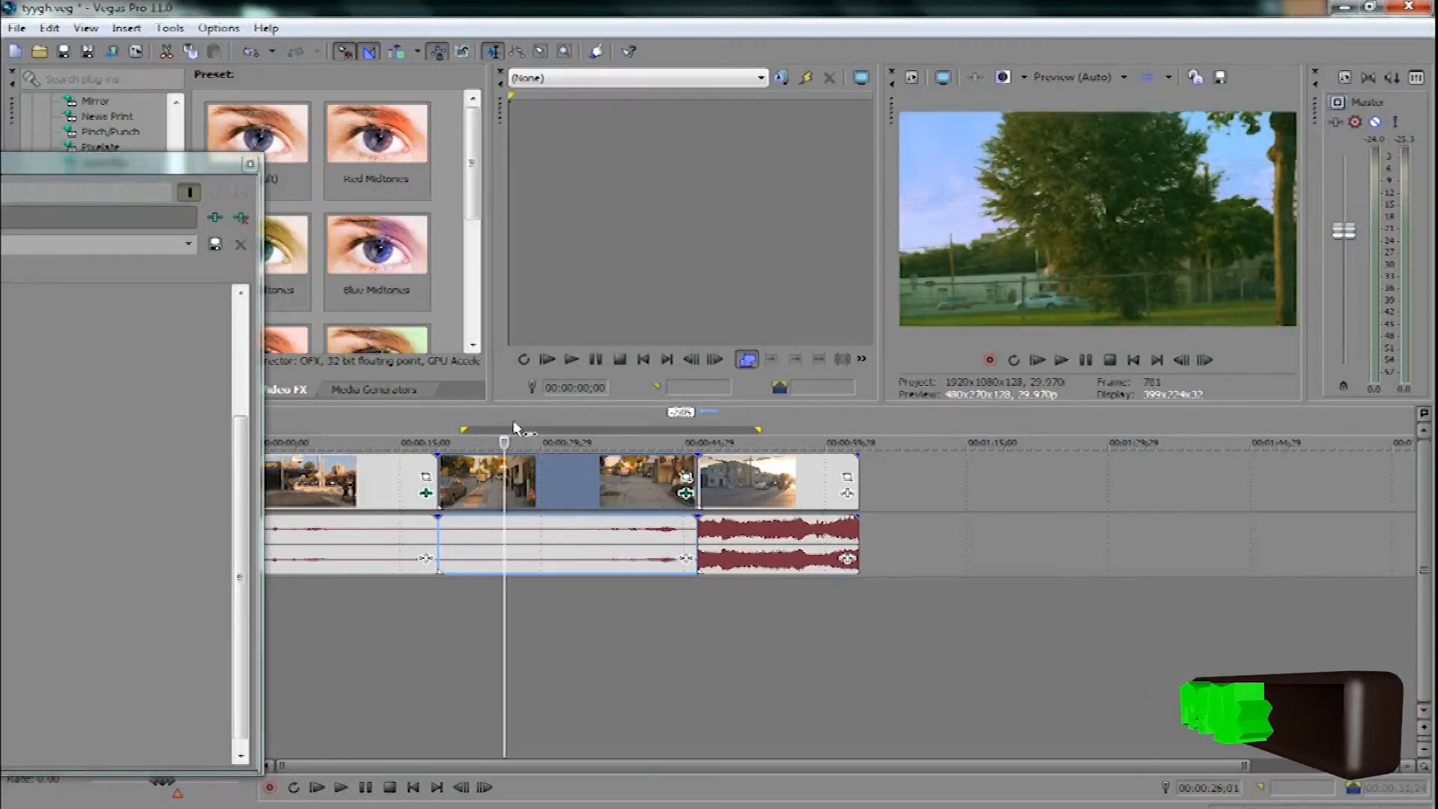
Set Color Corrector gamma to 1.011, gain to 1.326, High to 62.3, 0.0359, Mid to 292.78, 0.1722 and Low to 315.3, 0.586.
drag(152, 161, 828, 148)
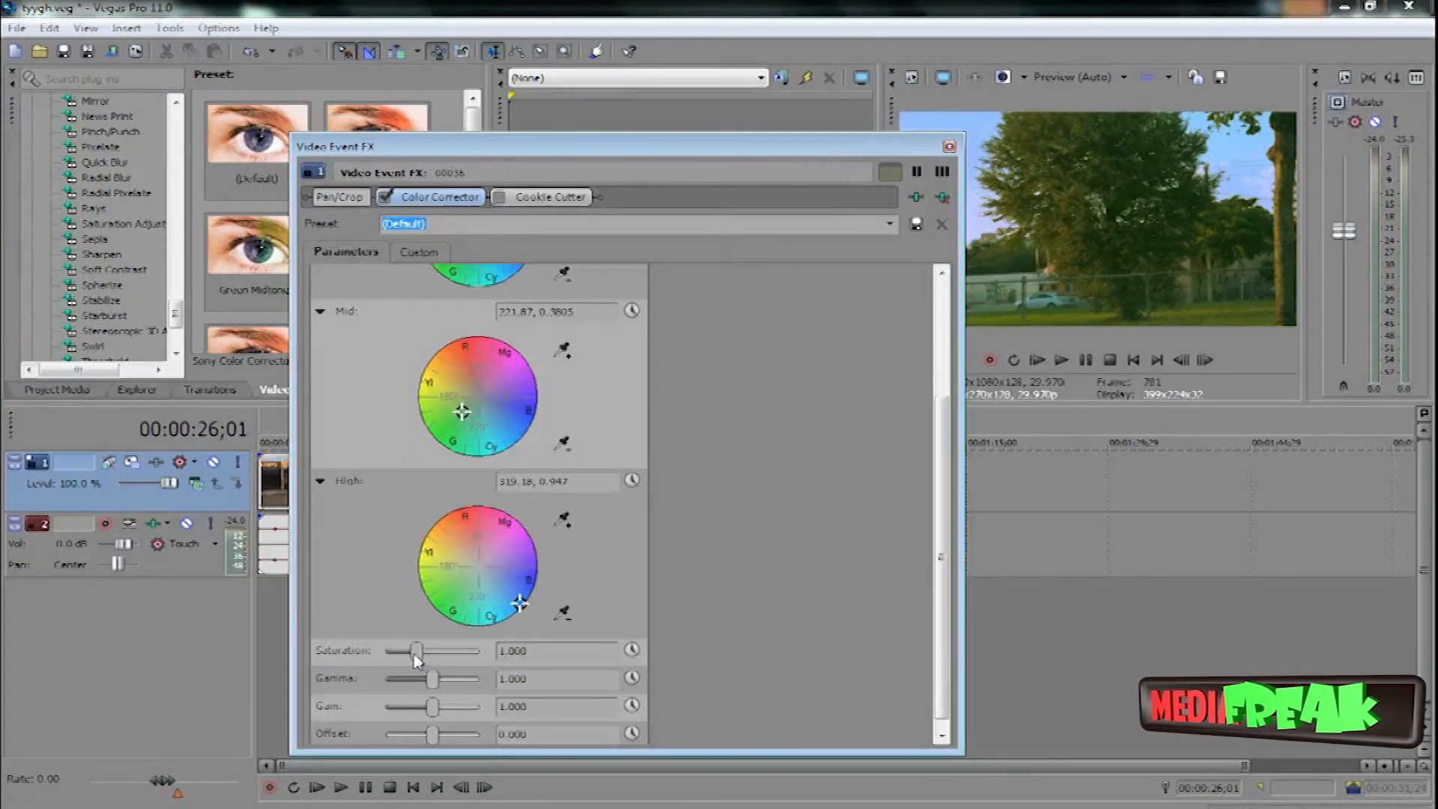
mouse_move(446, 689)
mouse_down()
mouse_move(449, 711)
mouse_move(435, 680)
mouse_up()
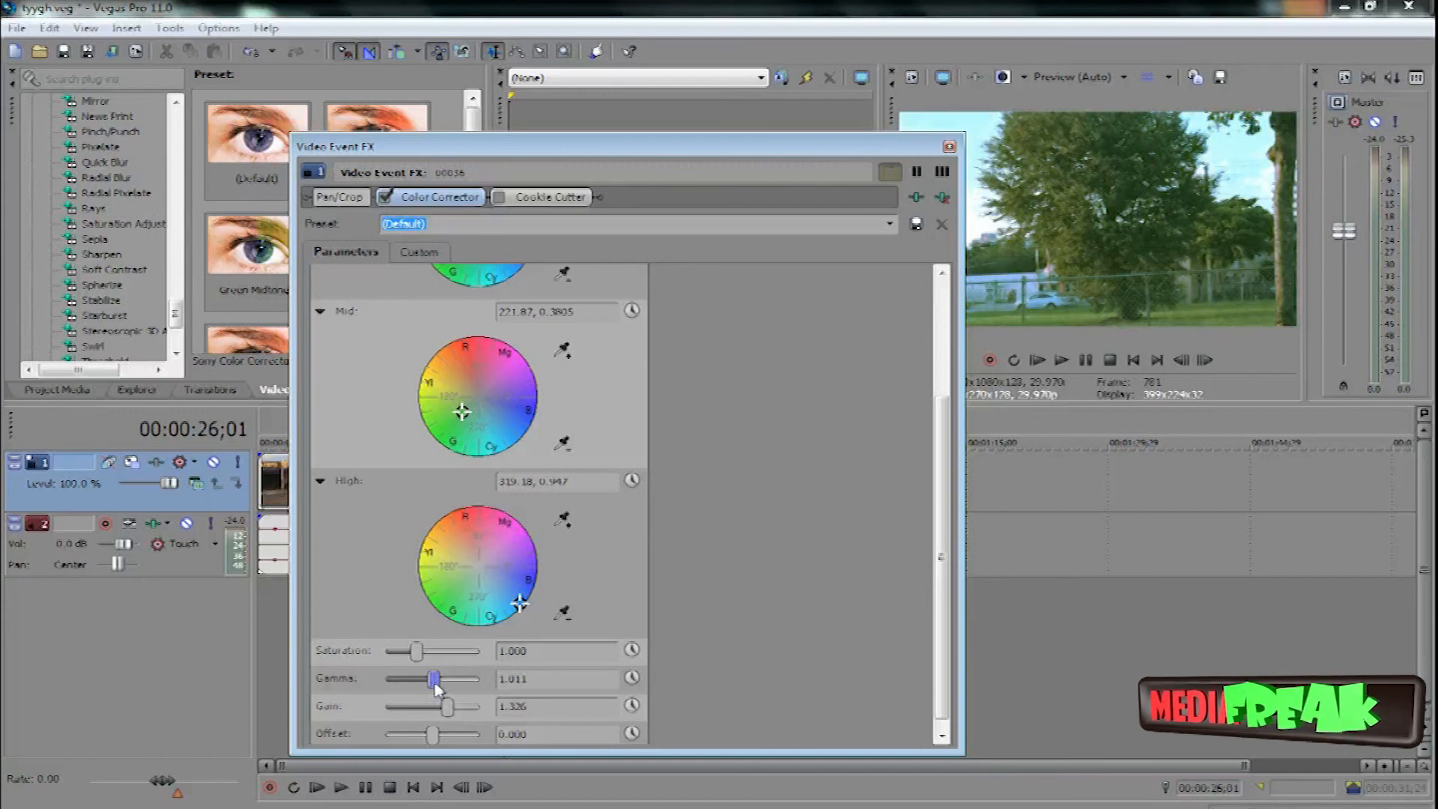
drag(501, 609, 481, 571)
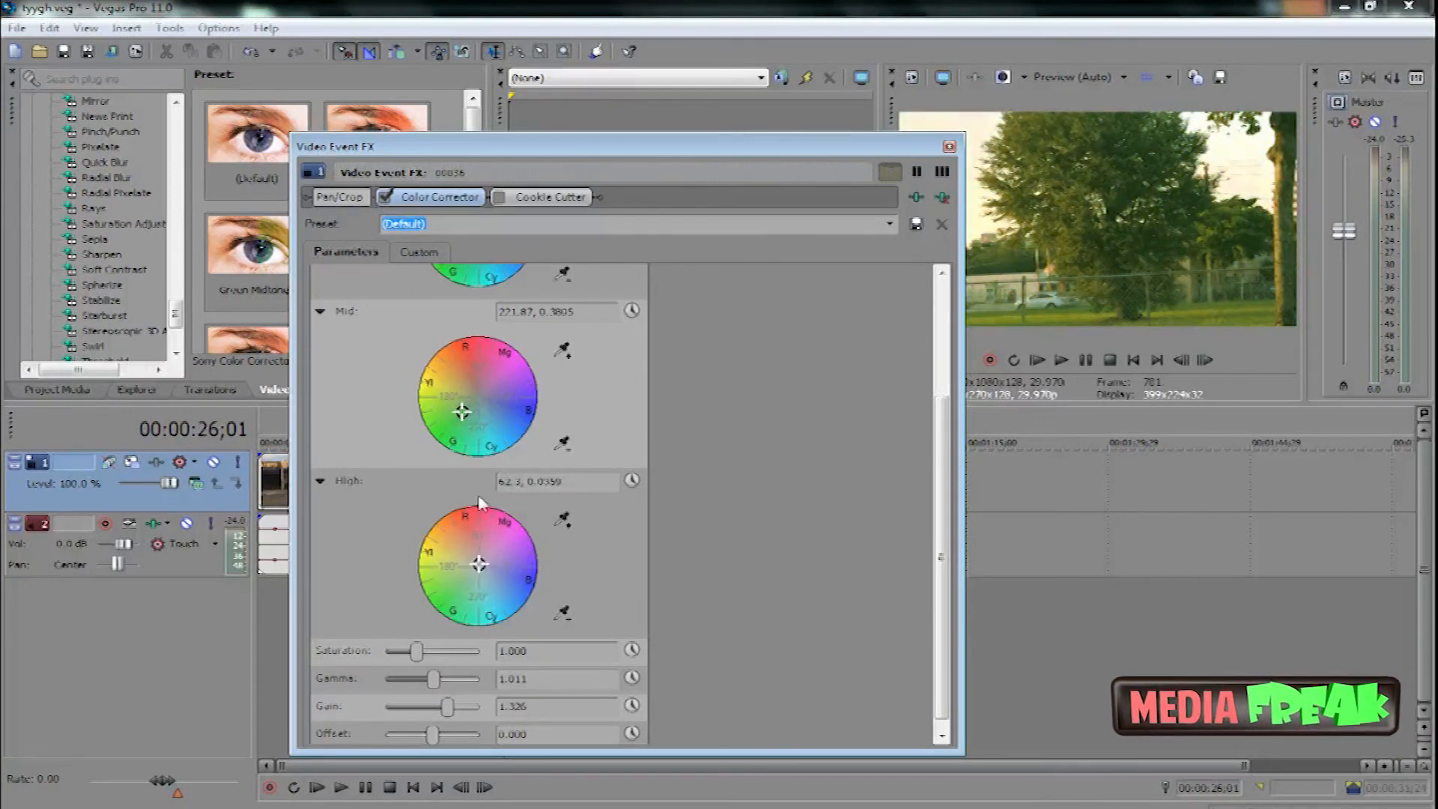
drag(460, 423, 483, 406)
drag(940, 441, 940, 385)
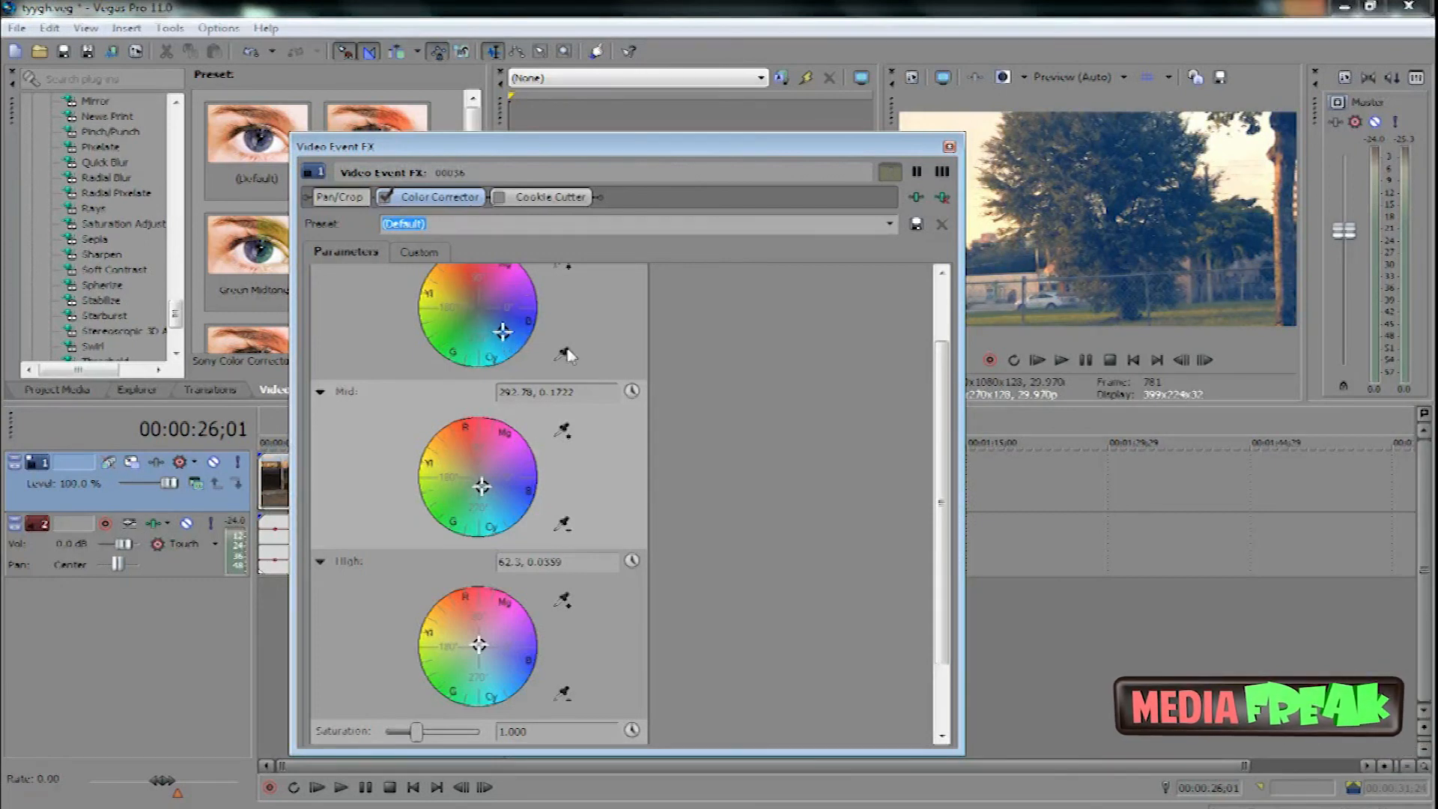
Set Color Corrector offset to 34.758, gain to 1.137, gamma to 0.842 and saturation to 0.979, and display its custom view.
scroll(500, 666, down, 2)
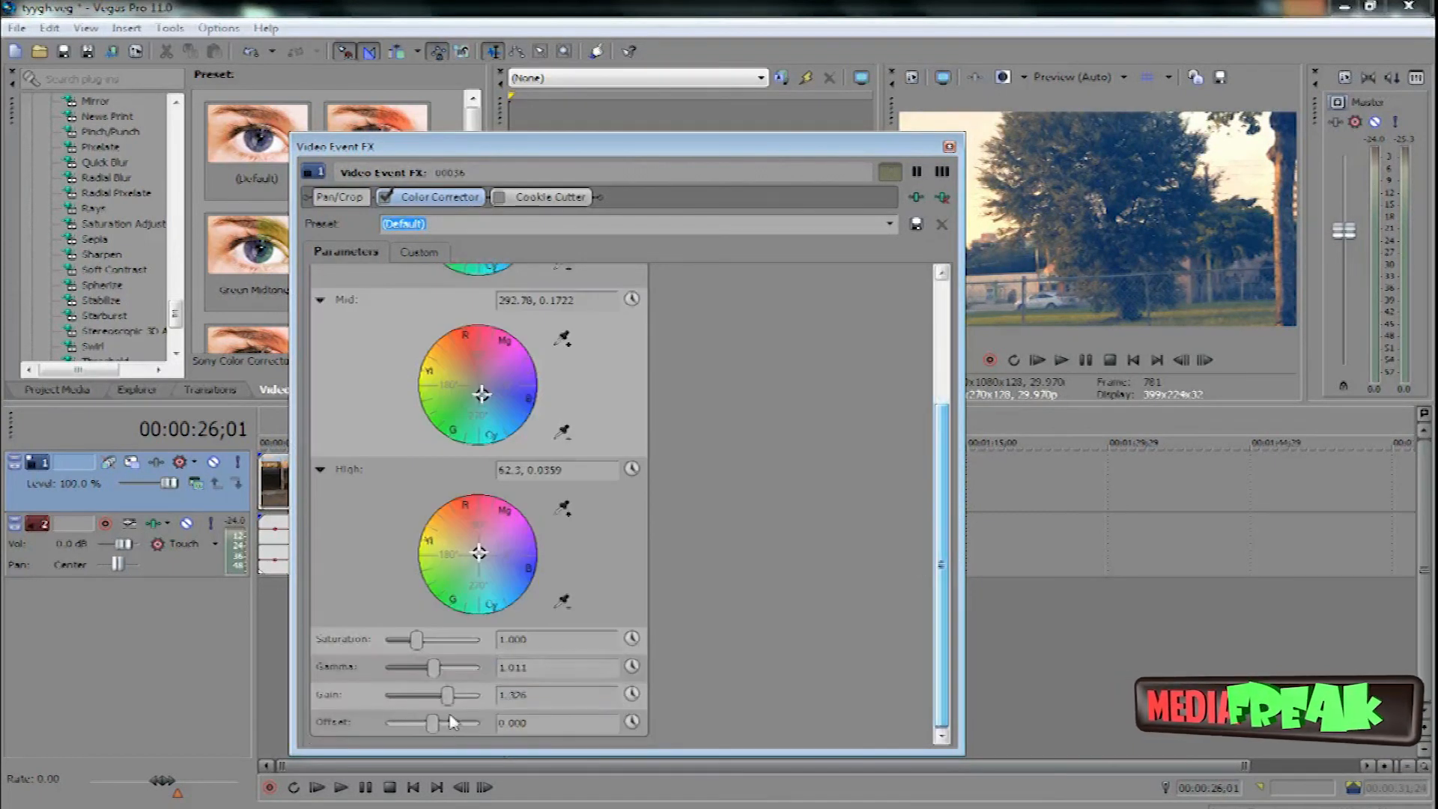
drag(434, 723, 443, 727)
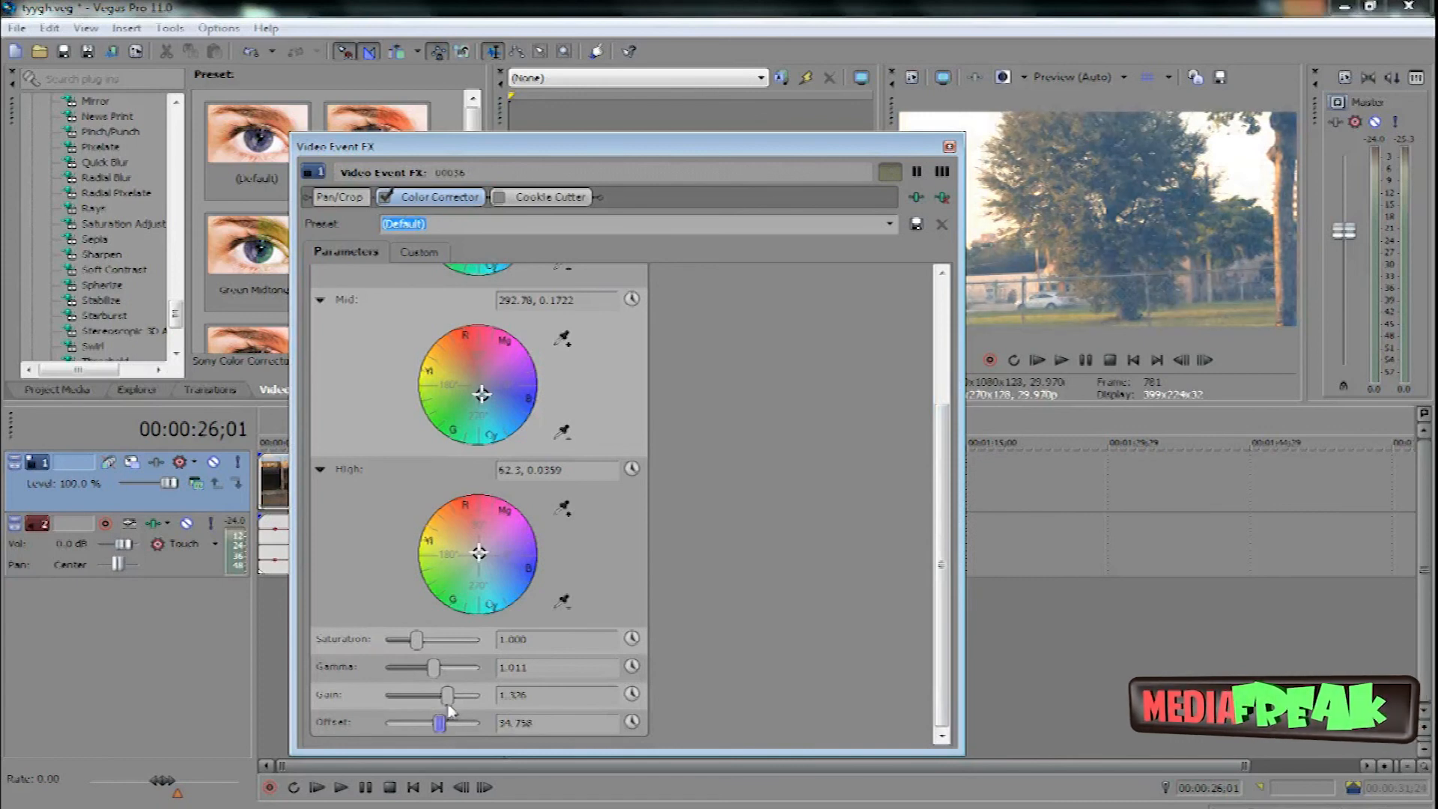
drag(448, 698, 410, 641)
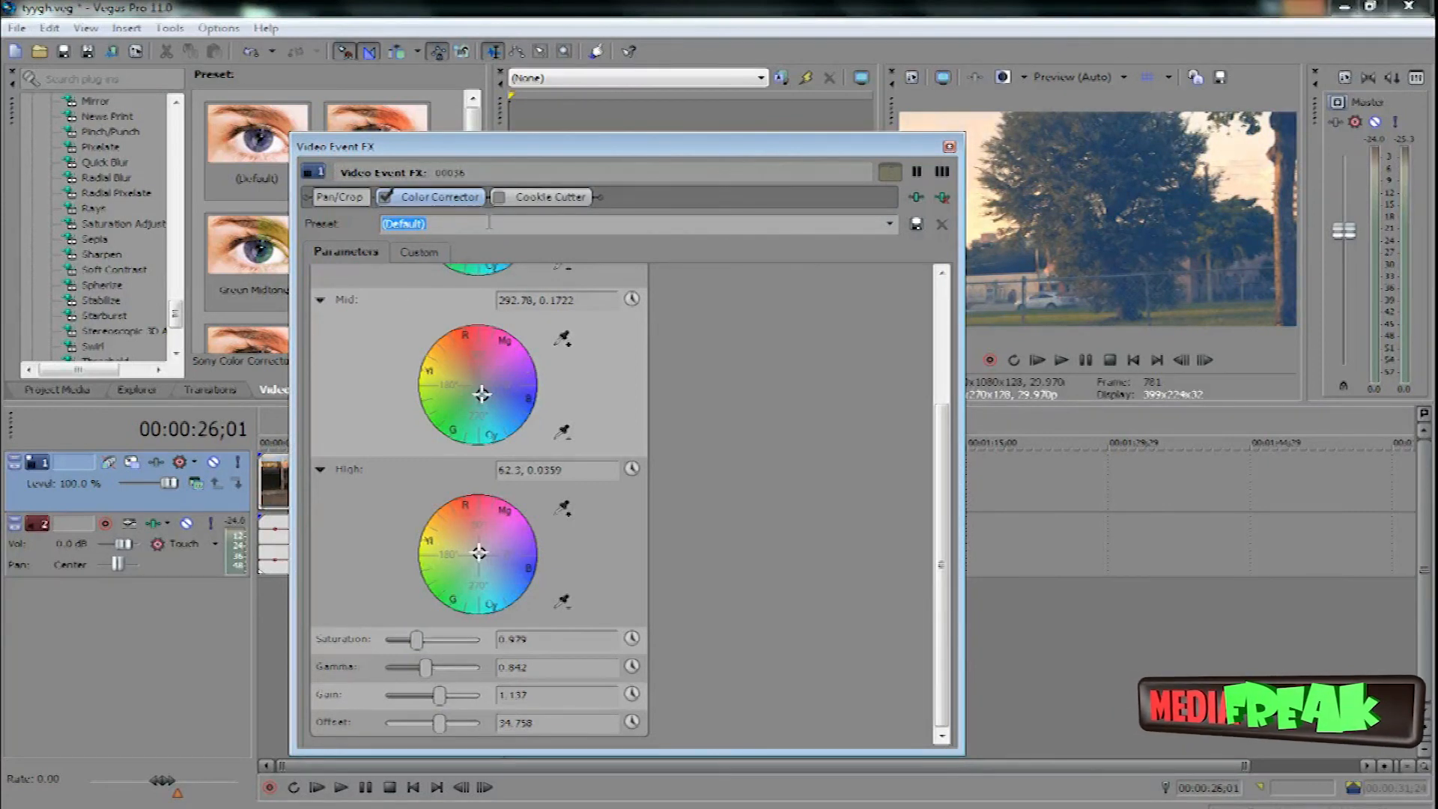
click(420, 252)
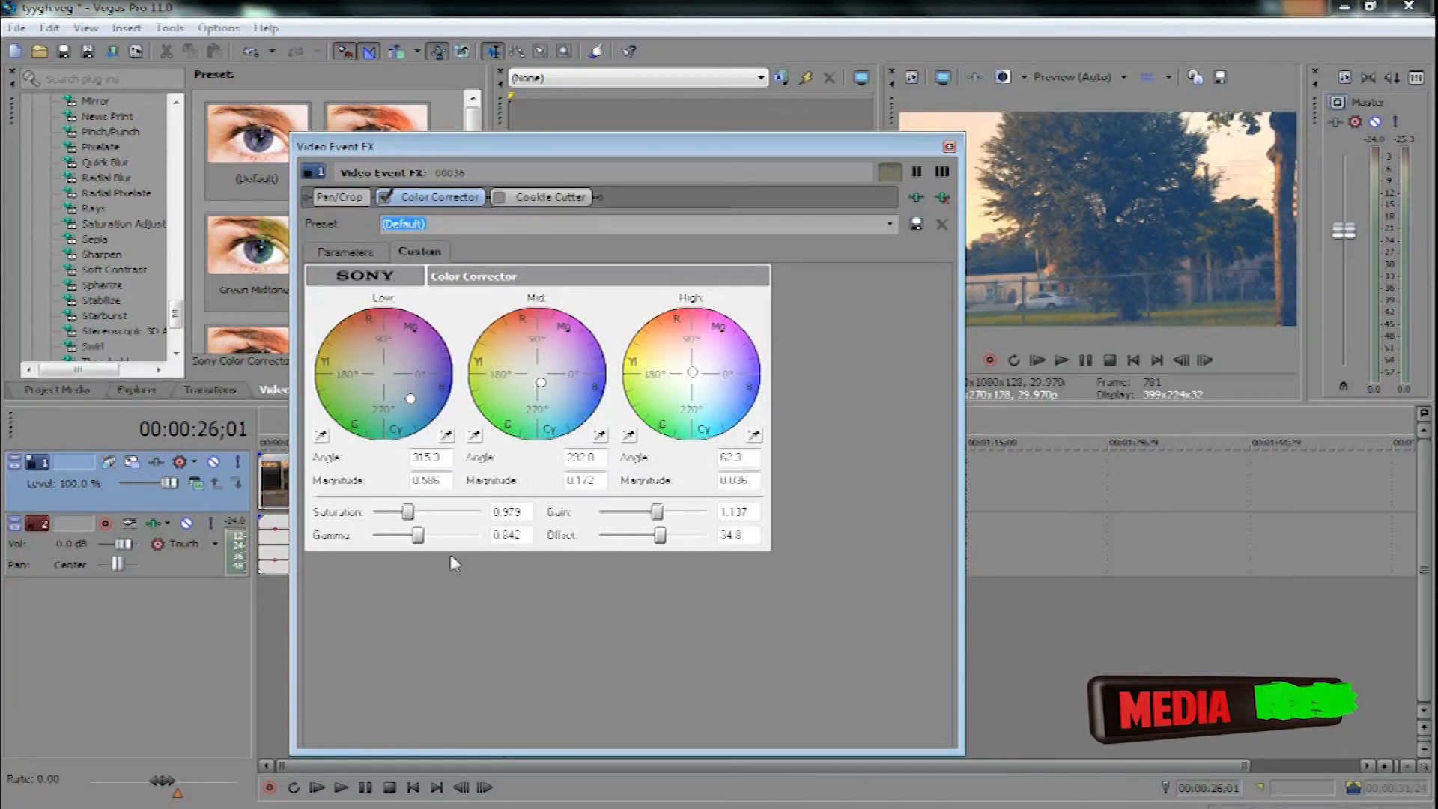
Enable the second clip's Cookie Cutter with a circle shape and set its size to 0.242.
click(542, 197)
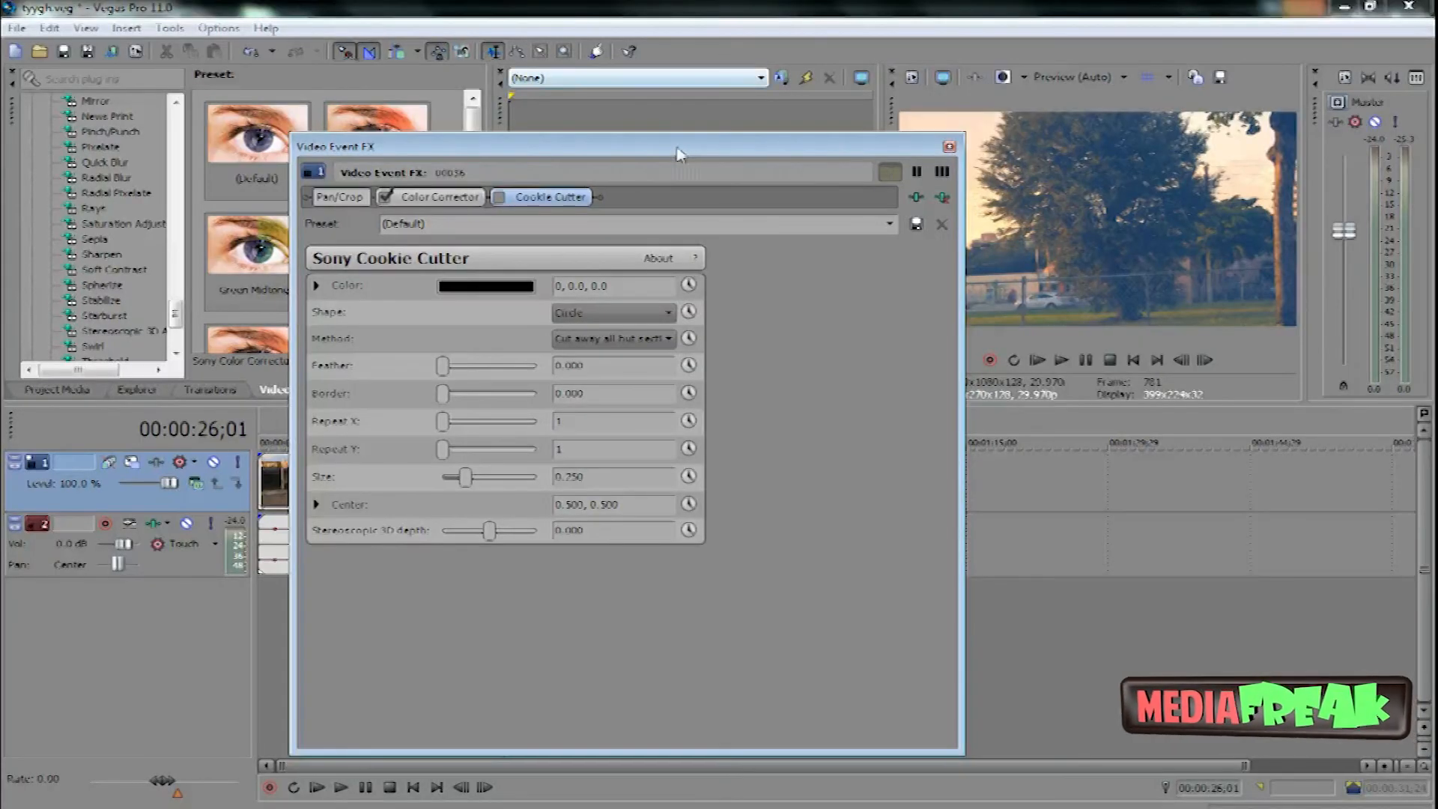
drag(678, 154, 444, 181)
click(397, 351)
click(389, 358)
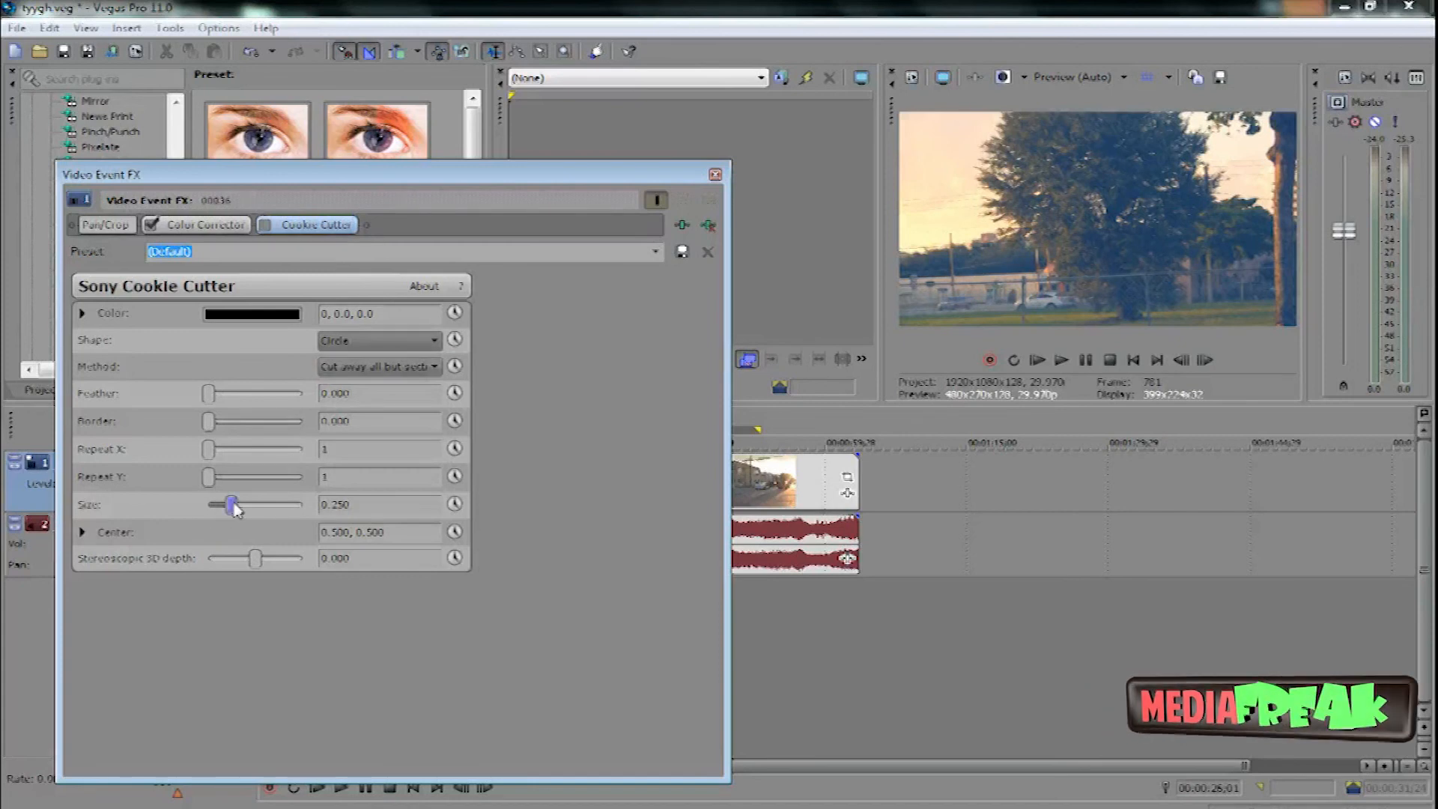
drag(258, 515, 238, 518)
click(266, 226)
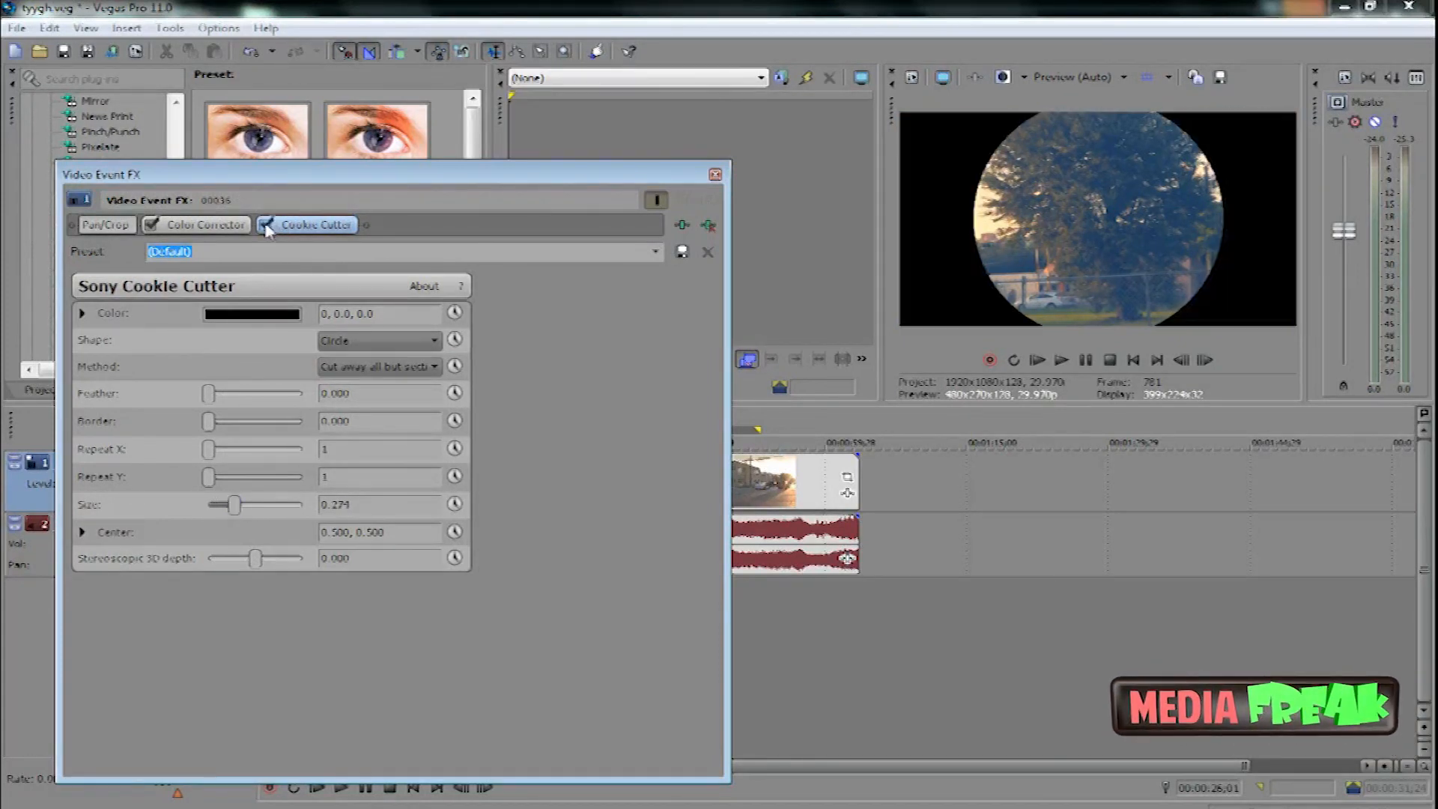
drag(238, 512, 244, 510)
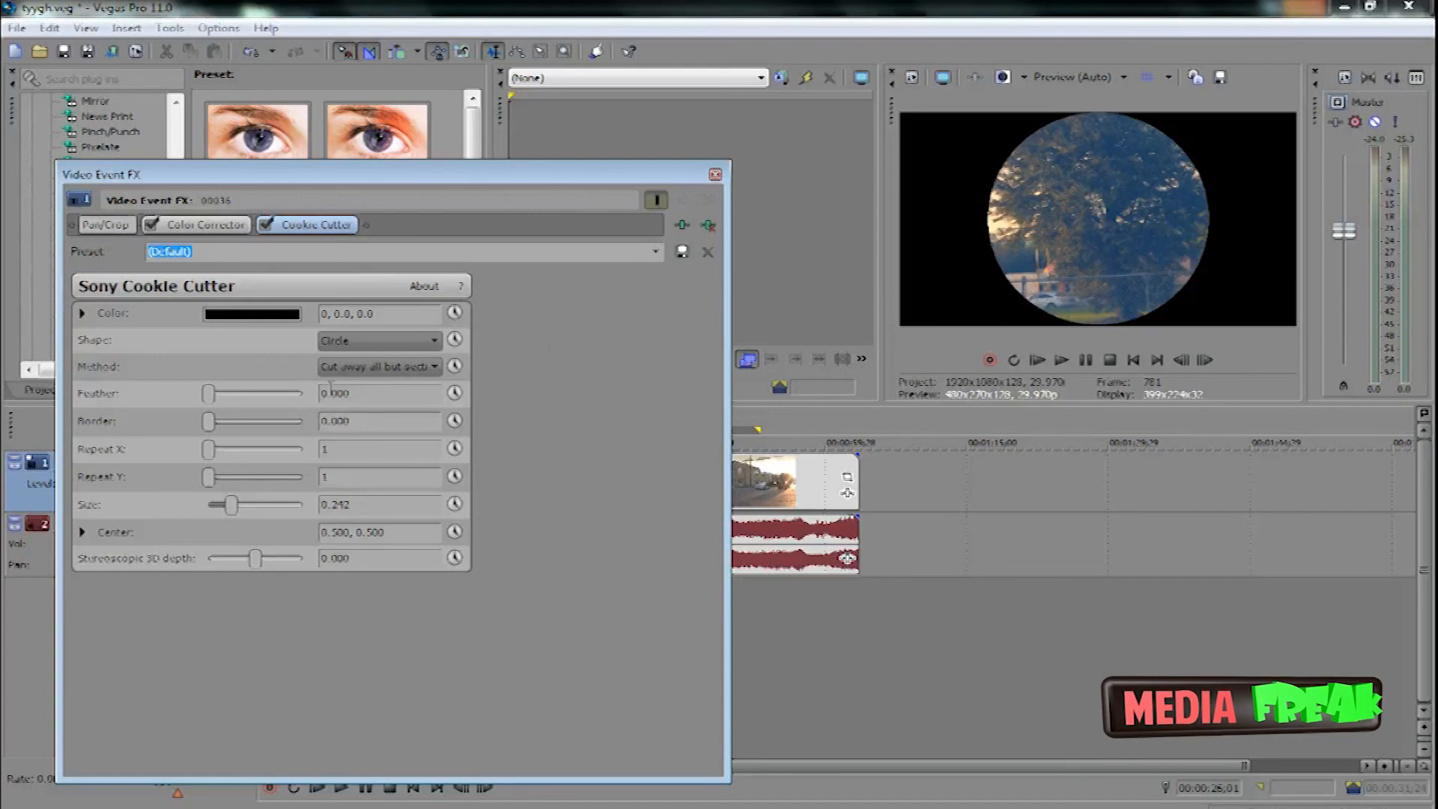
Turn the Cookie Cutter into a soft vignette with an Oval shape, feather 2.000 and size about 0.695.
mouse_move(208, 407)
mouse_down()
mouse_move(237, 408)
mouse_move(213, 408)
mouse_up()
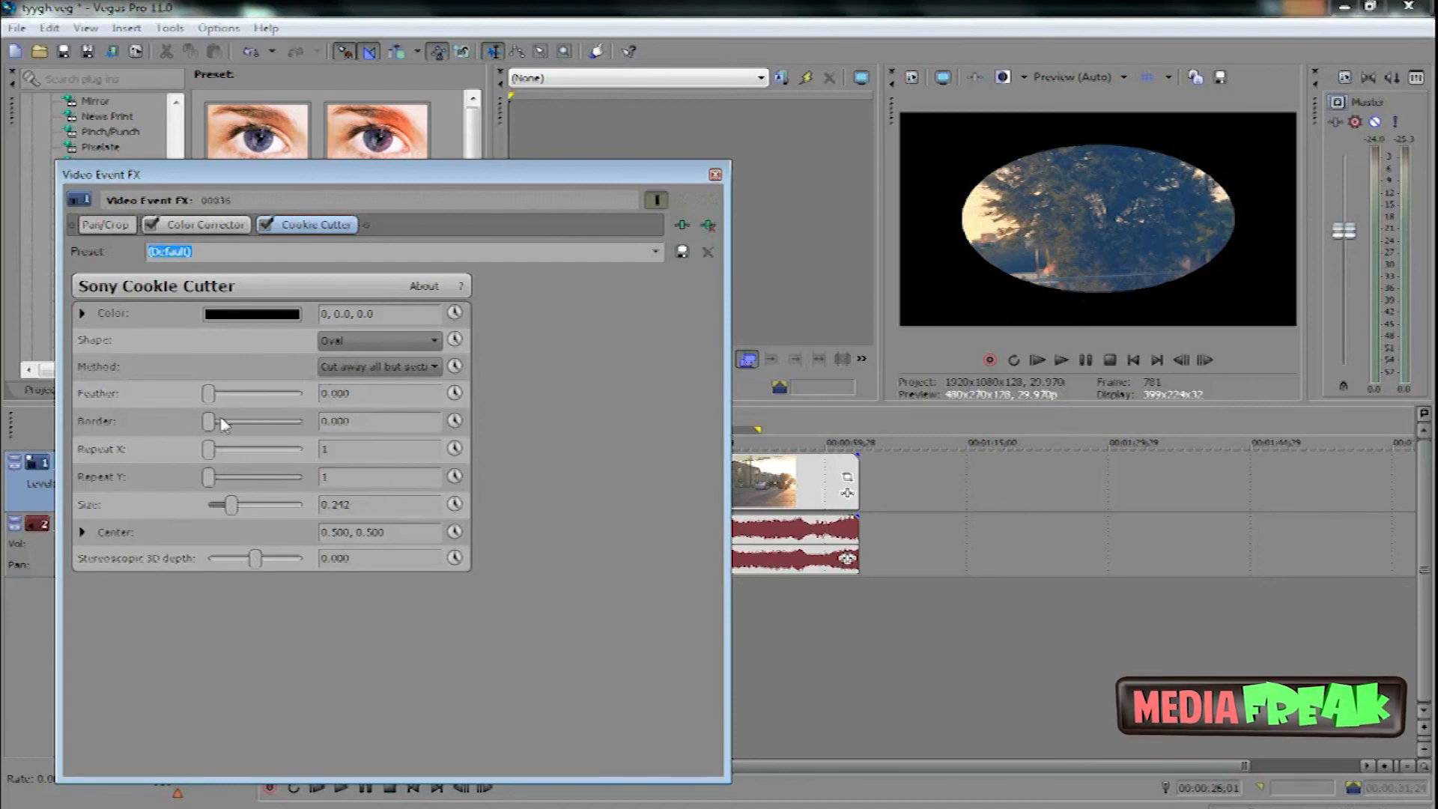
drag(208, 402, 226, 405)
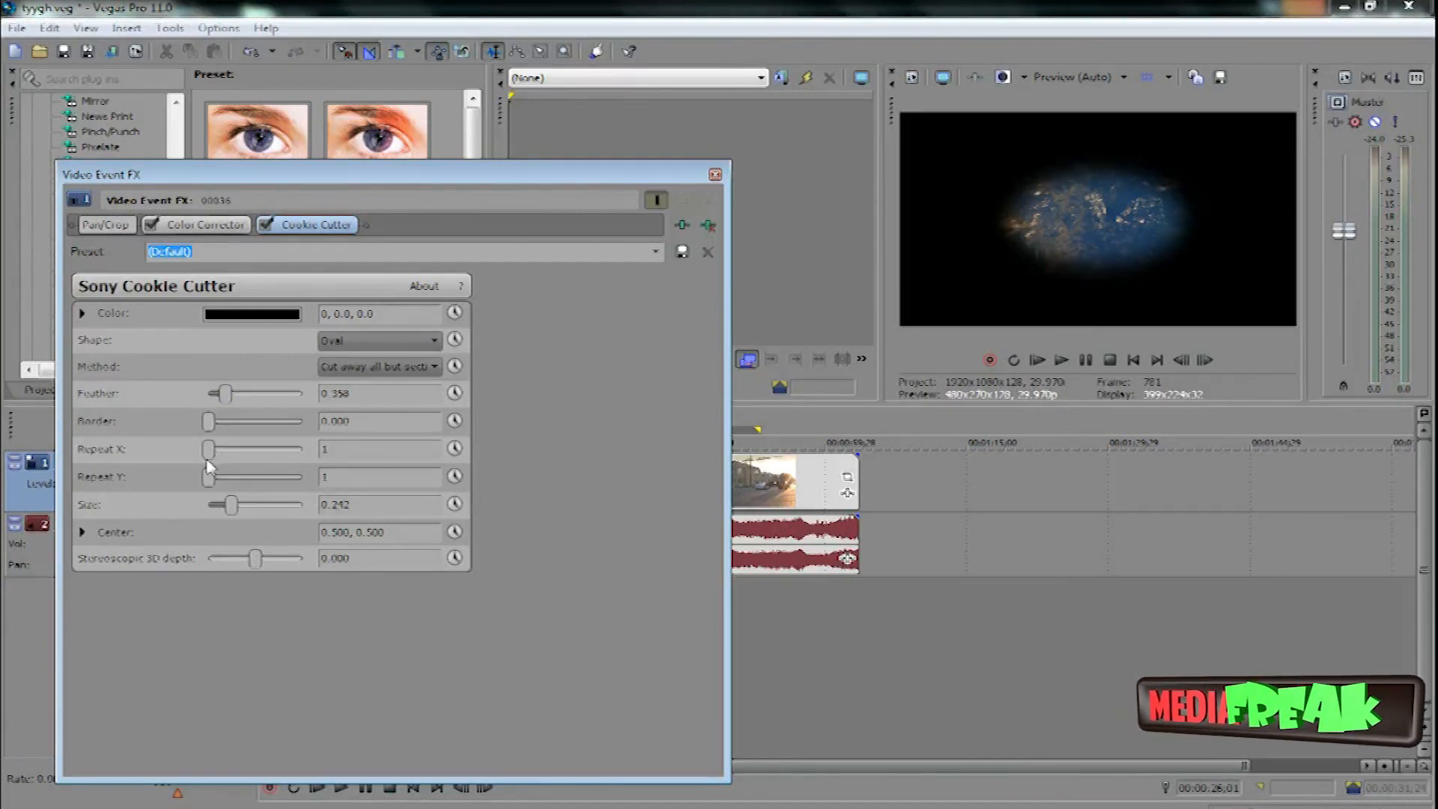
drag(232, 510, 257, 522)
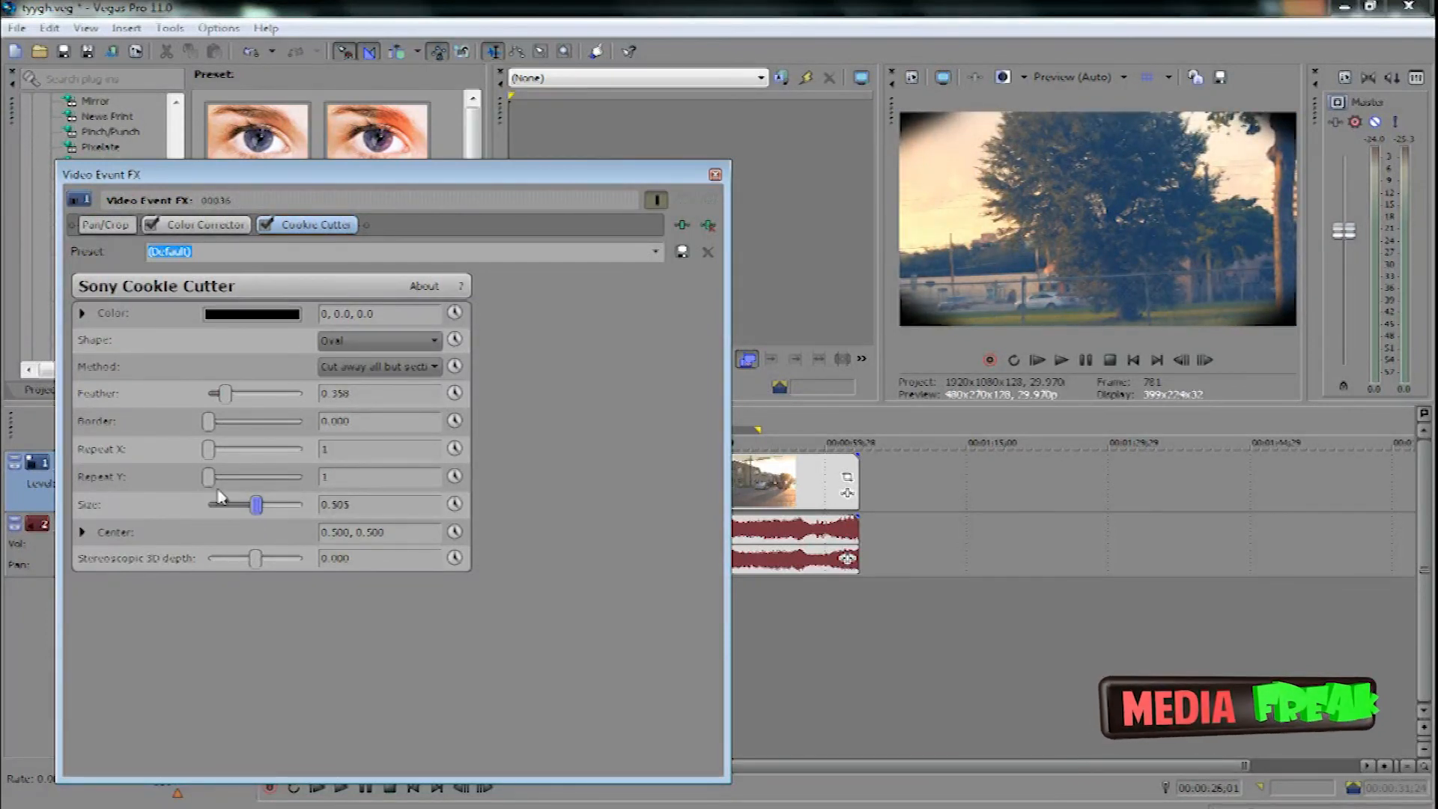
drag(233, 405, 324, 420)
drag(259, 516, 280, 513)
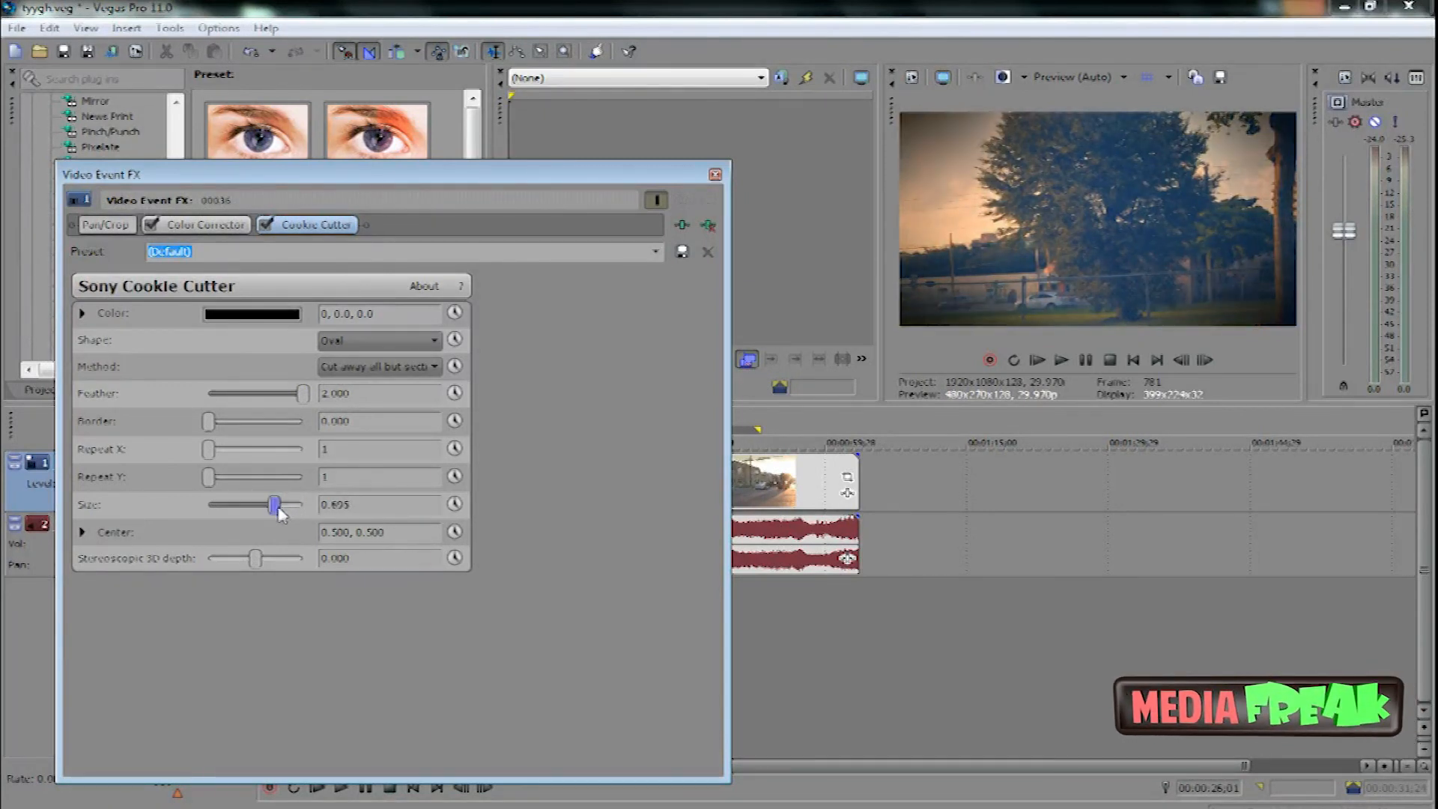
Close Video Event FX and play the second clip from 00:00:19;00 to review the color grade and vignette.
click(719, 175)
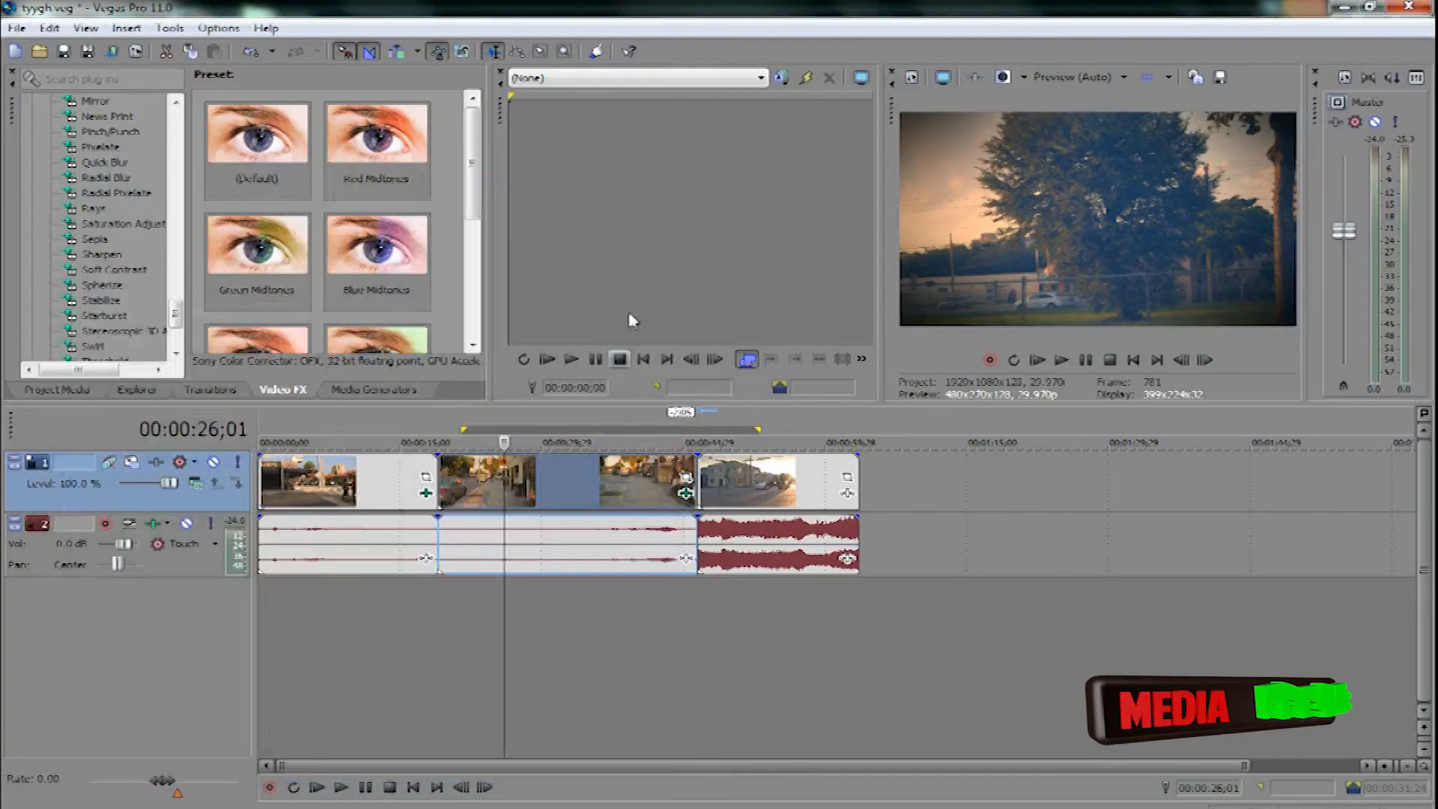
click(442, 421)
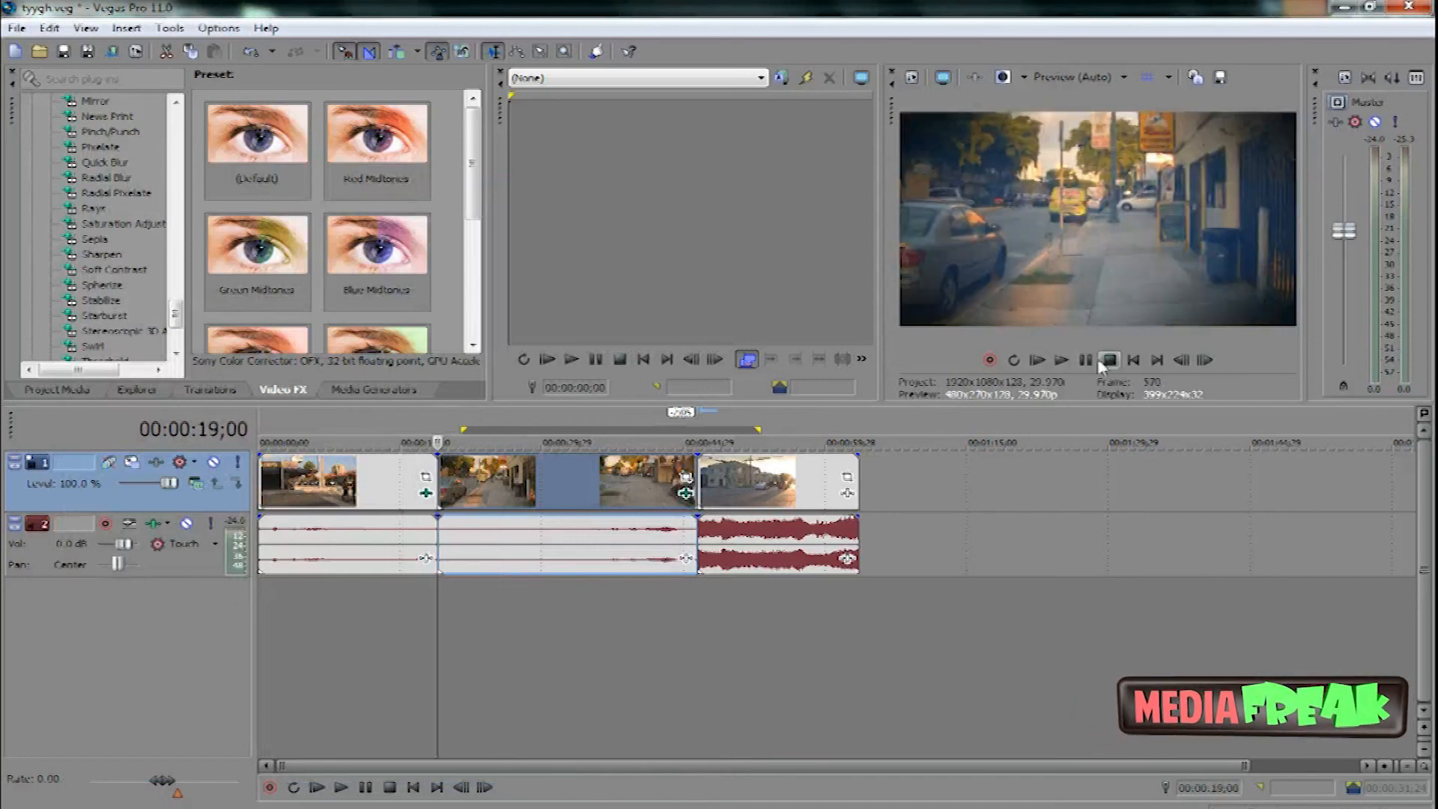
click(1063, 361)
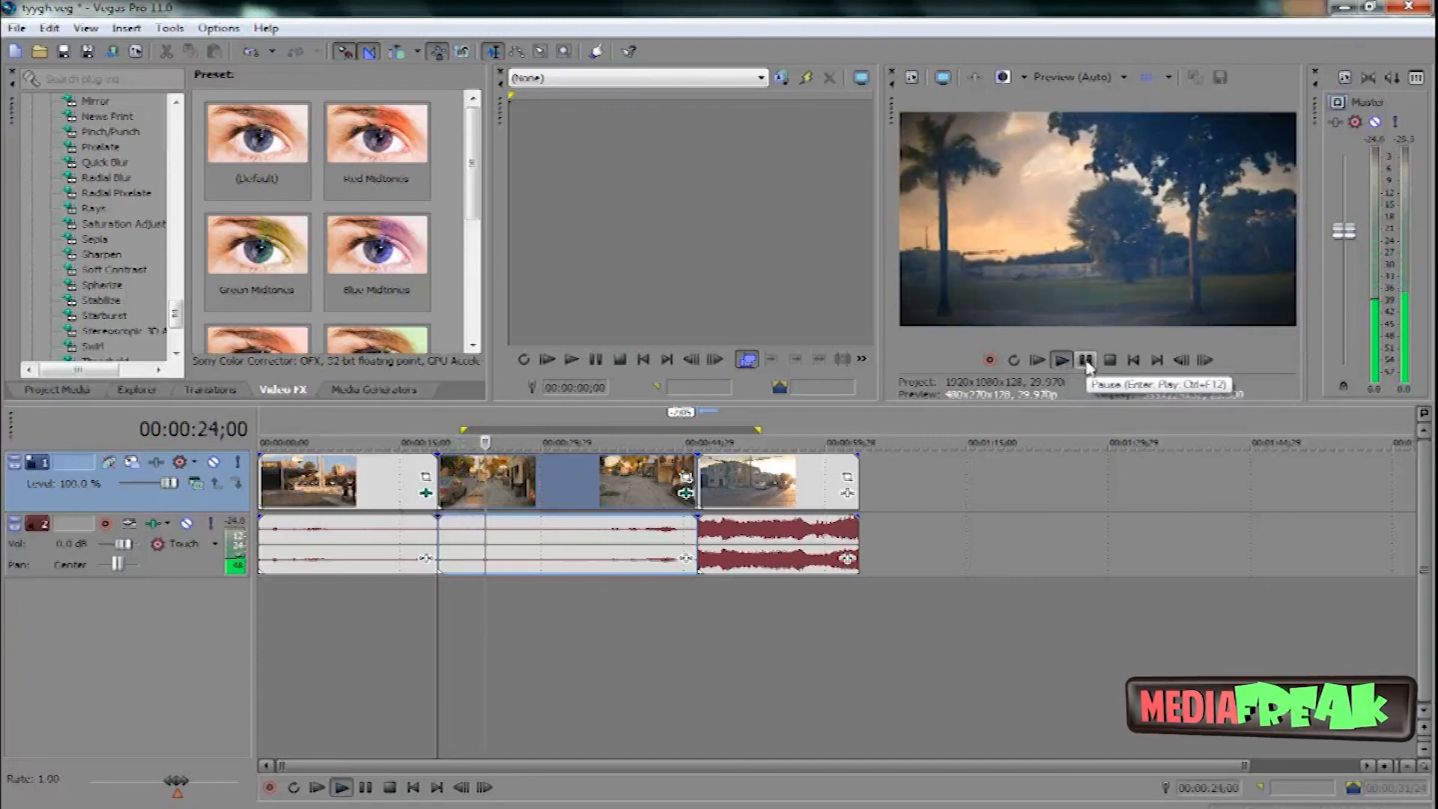
click(1086, 361)
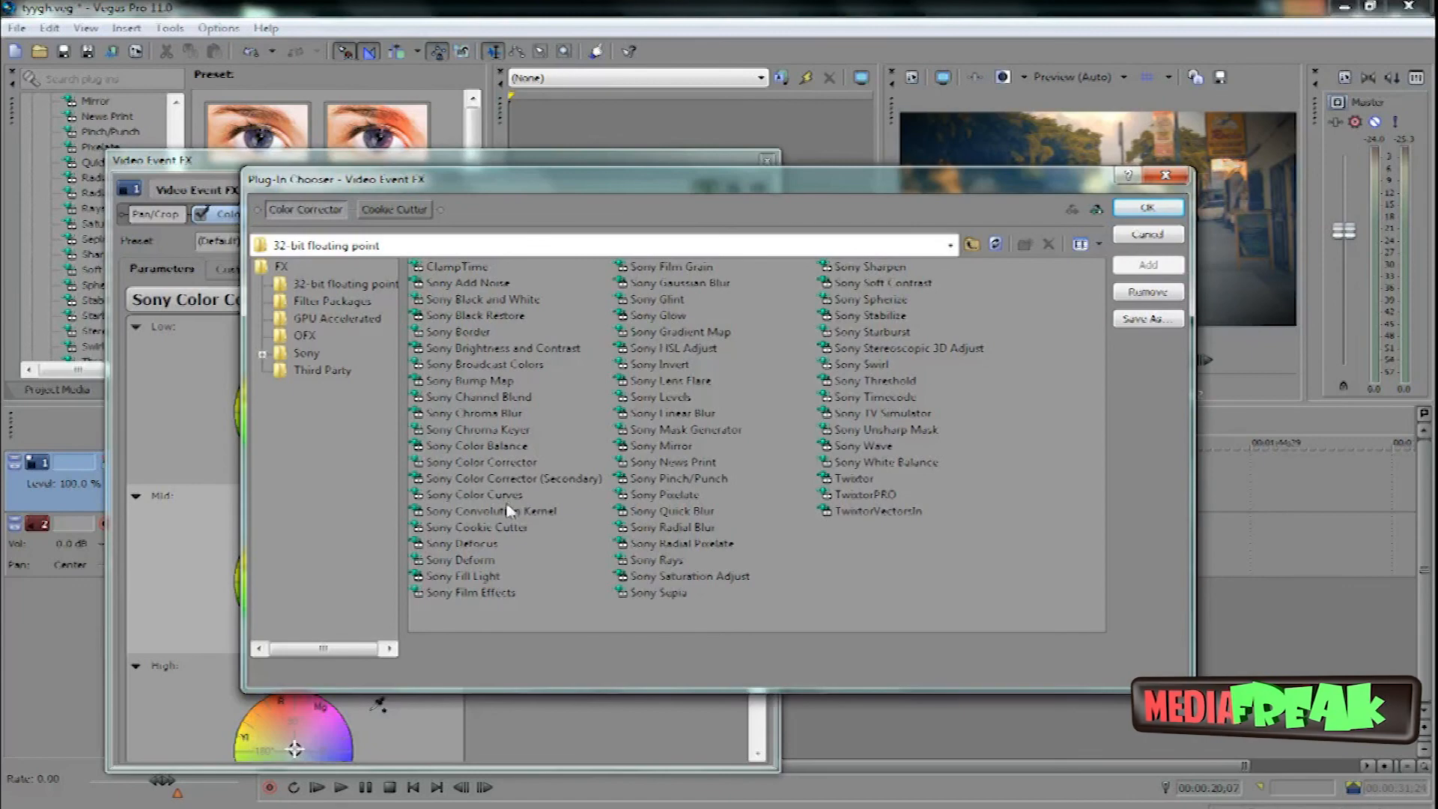
Add Sony Film Effects to the second clip's effects chain.
click(498, 593)
click(1148, 265)
click(1152, 204)
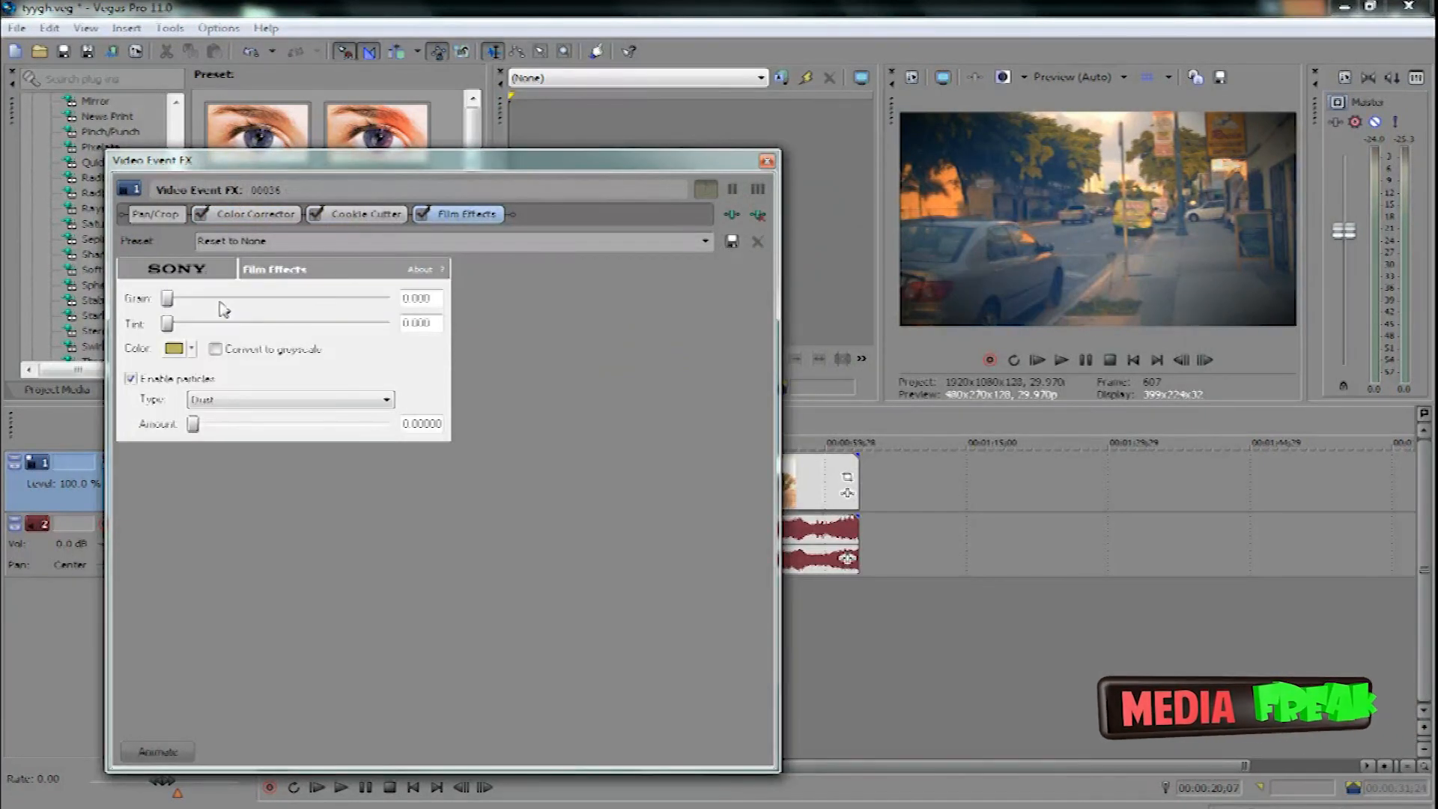
Play the second clip forward with Video Event FX moved aside, and pause at 00:00:22;08.
drag(537, 165, 0, 174)
click(1069, 360)
click(1086, 361)
drag(203, 172, 629, 158)
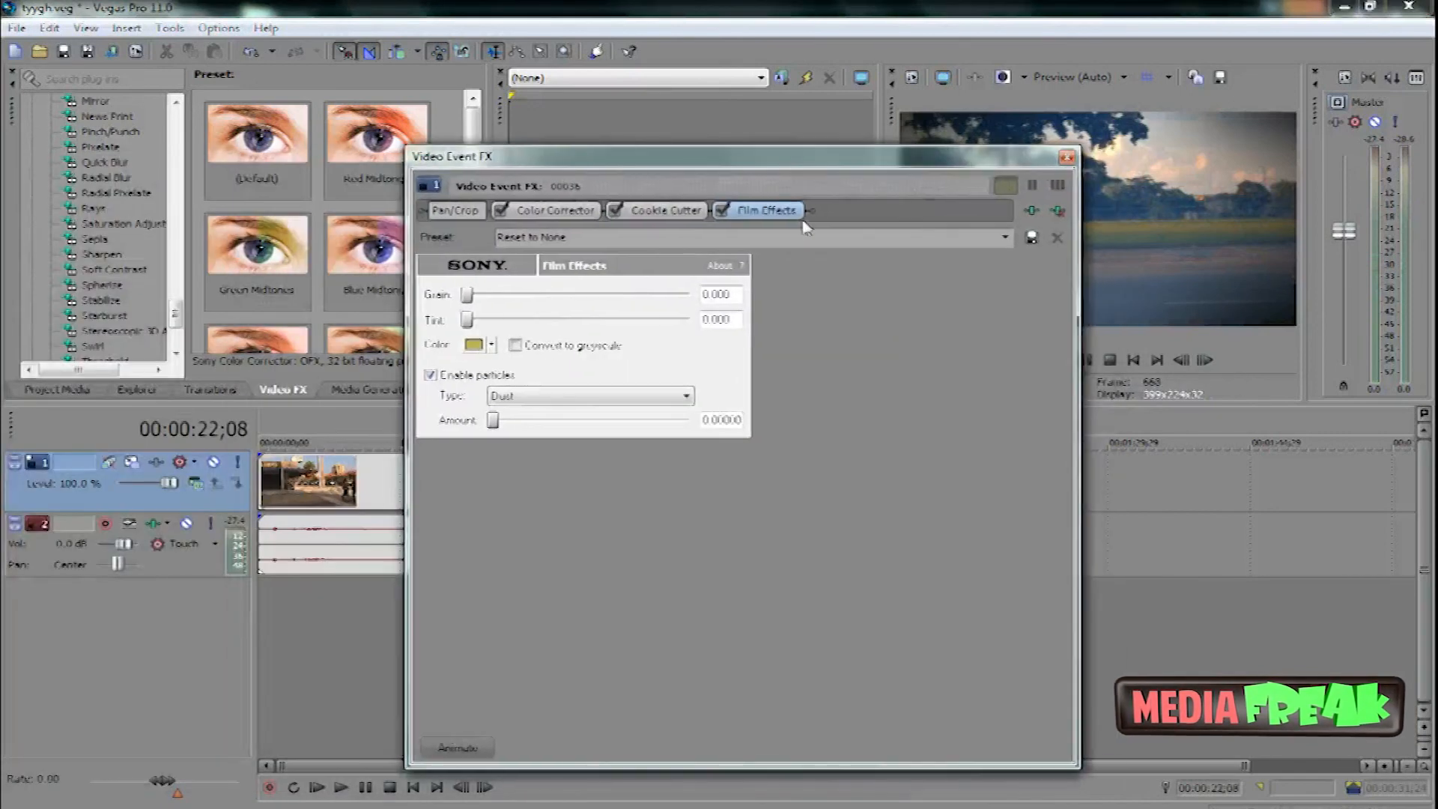
Place Film Effects before Cookie Cutter in the chain, and set its grain to about 0.38 and the Dust amount to 15.2687.
drag(764, 210, 674, 205)
drag(468, 295, 551, 297)
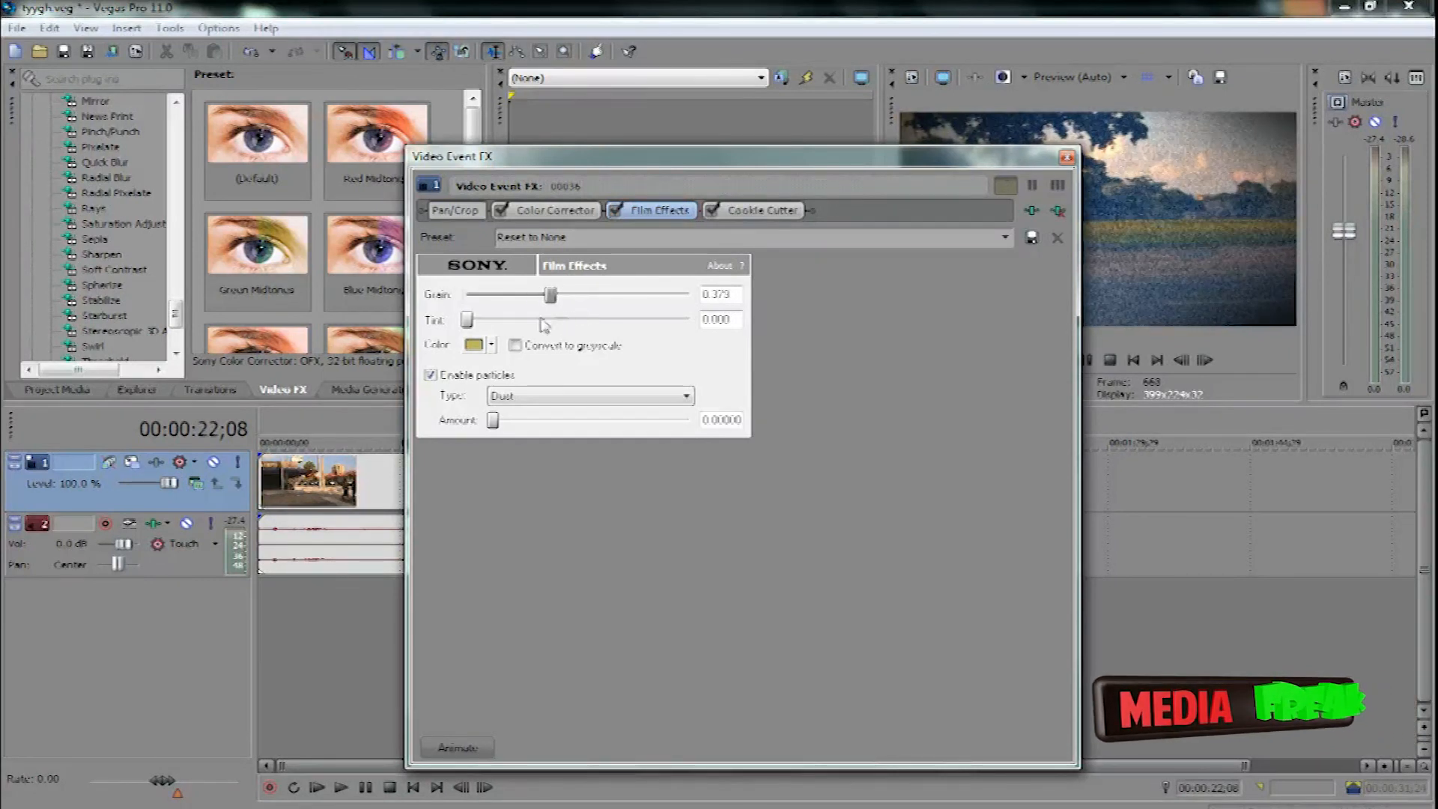
drag(491, 422, 585, 421)
Try the Flicker particle type, and set the Jitter particle amount to 12.9948.
click(581, 397)
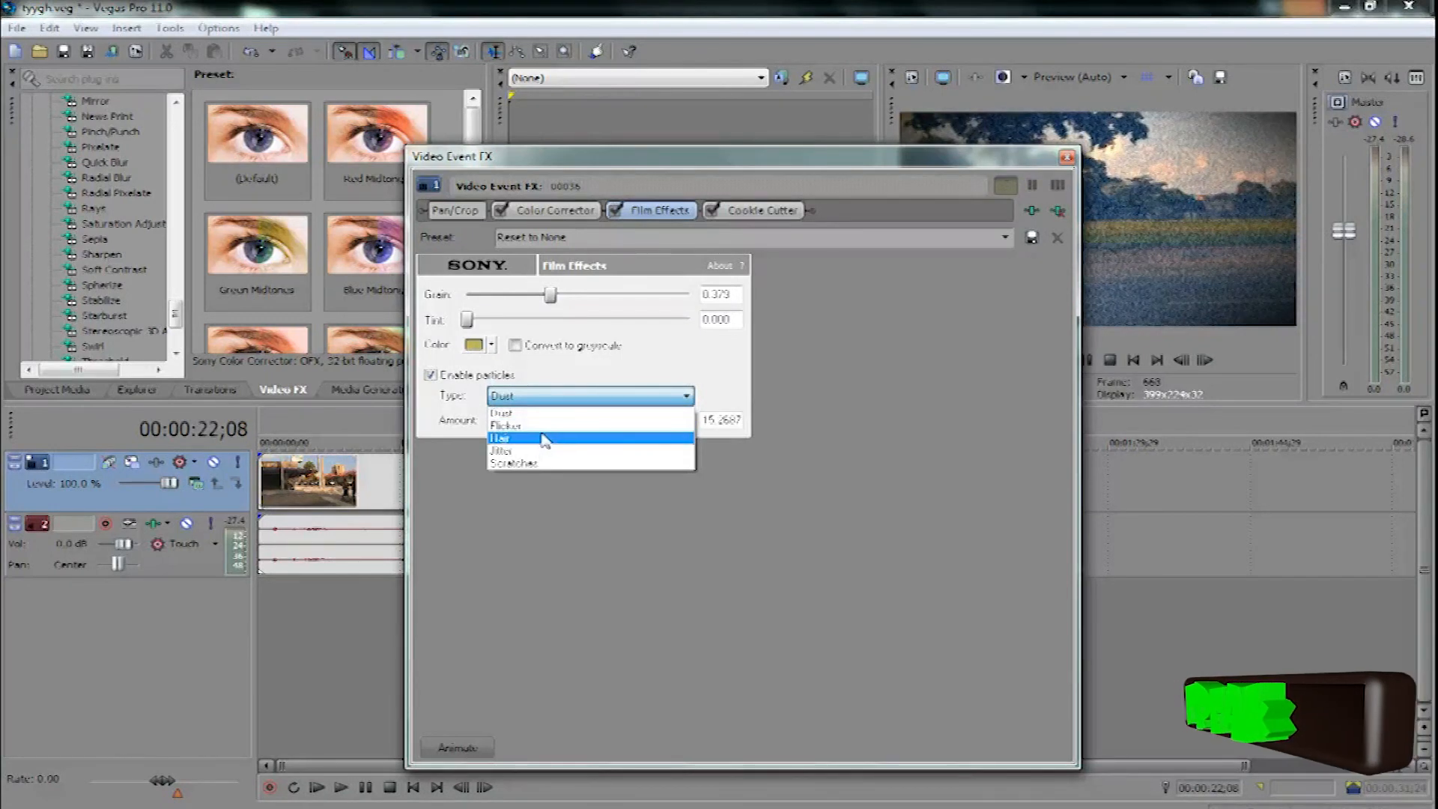
click(543, 425)
click(577, 397)
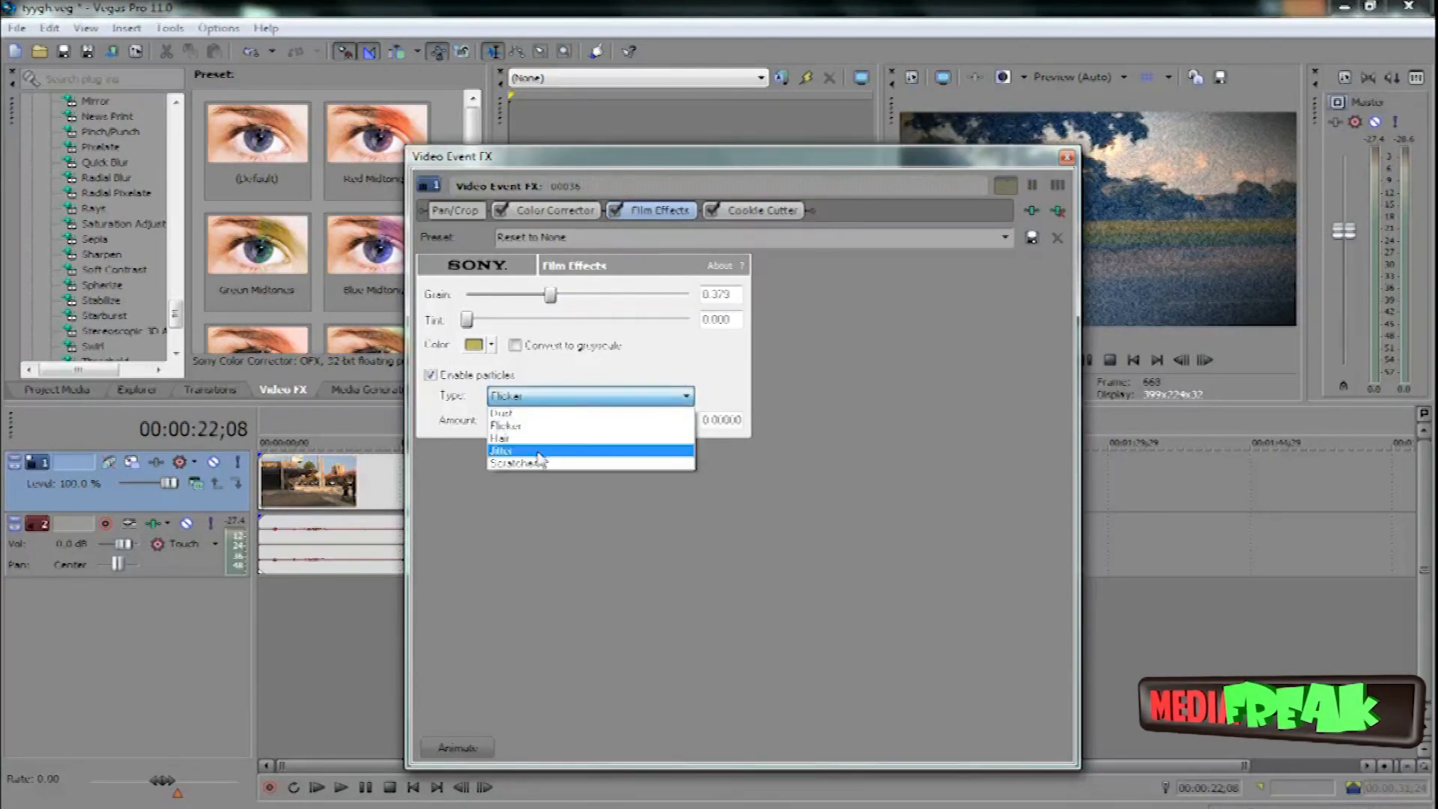
click(539, 451)
drag(492, 421, 574, 424)
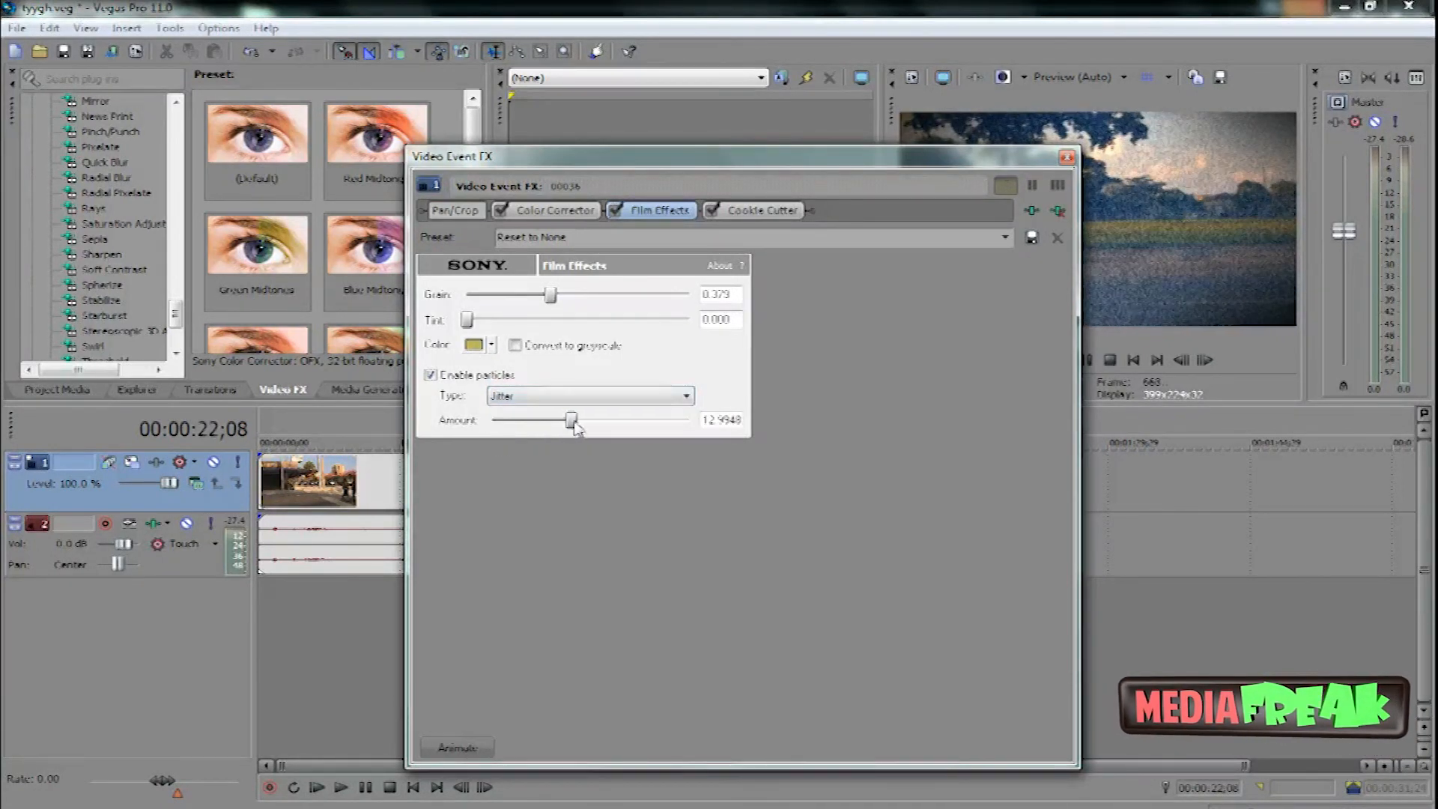
Try converting the clip to greyscale in Film Effects, and set the tint to about 0.179 in full color.
click(515, 346)
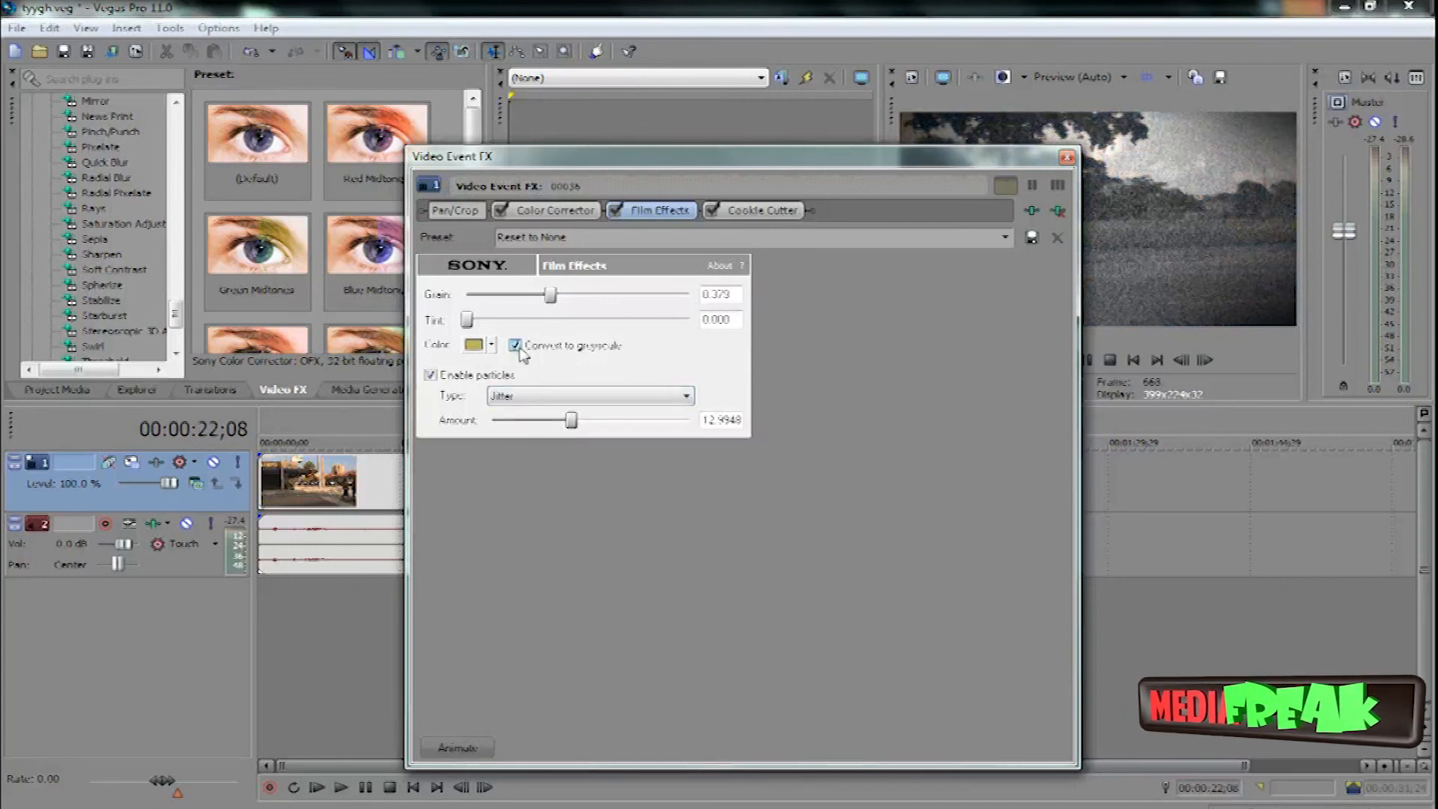
click(515, 346)
drag(467, 320, 567, 341)
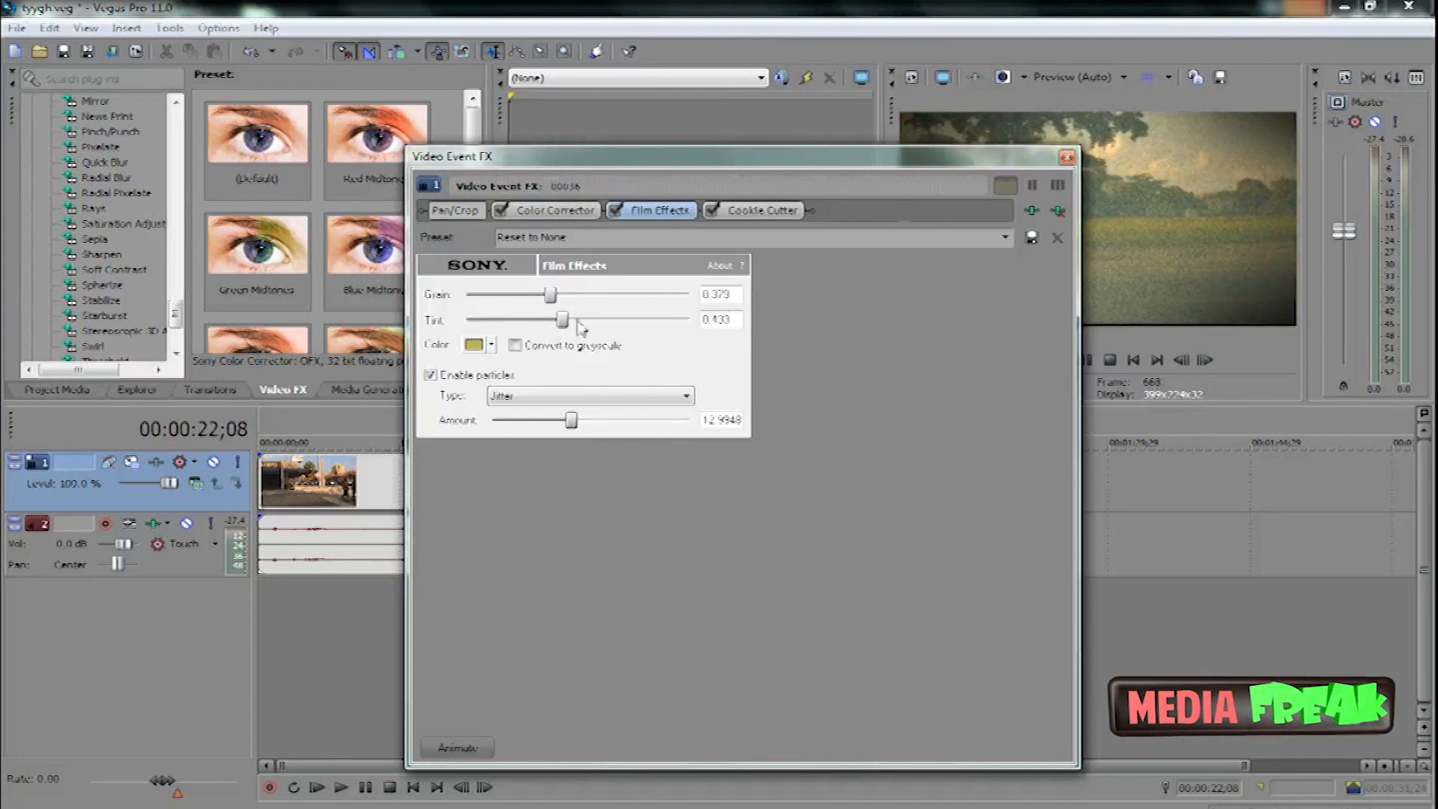
drag(567, 327, 529, 328)
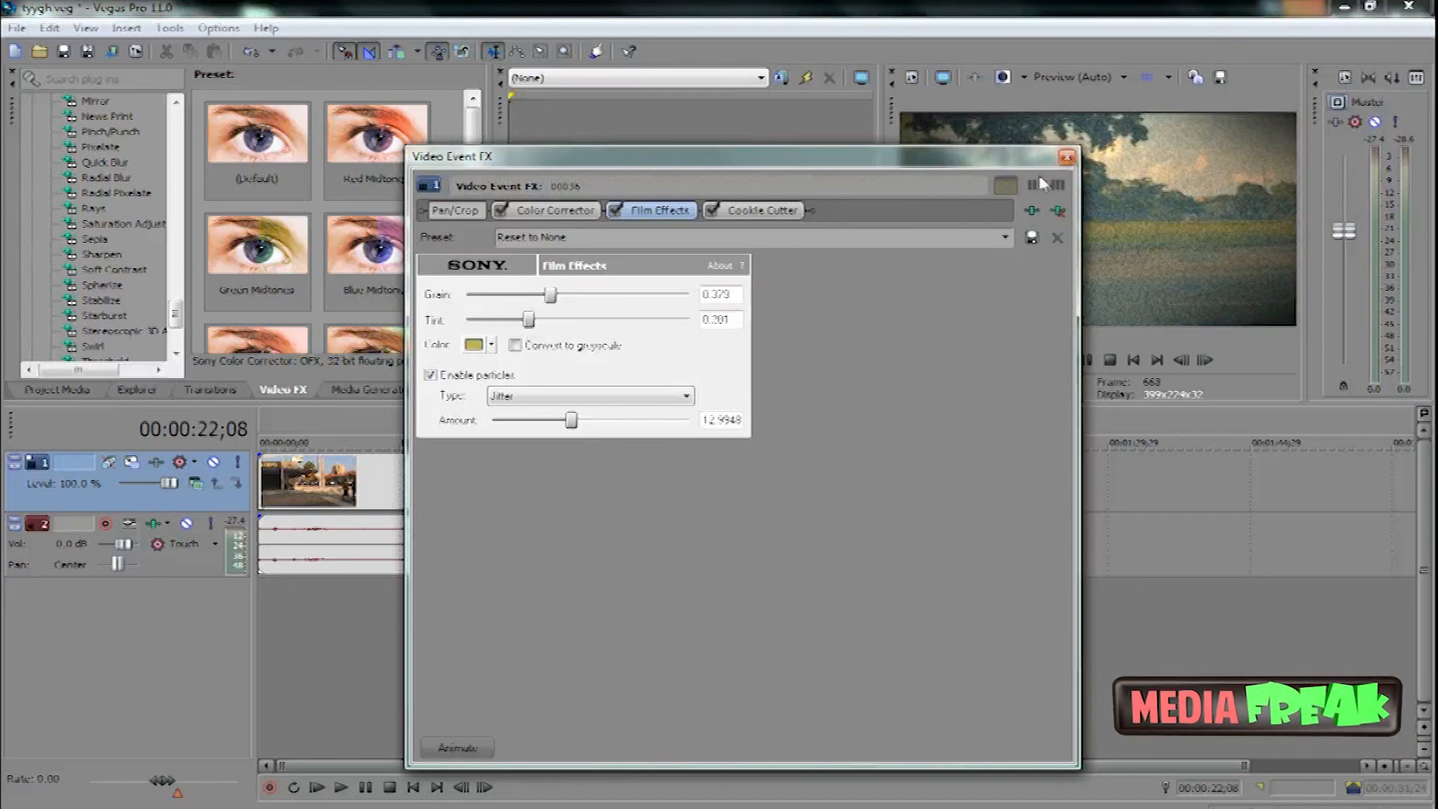
drag(532, 330, 507, 322)
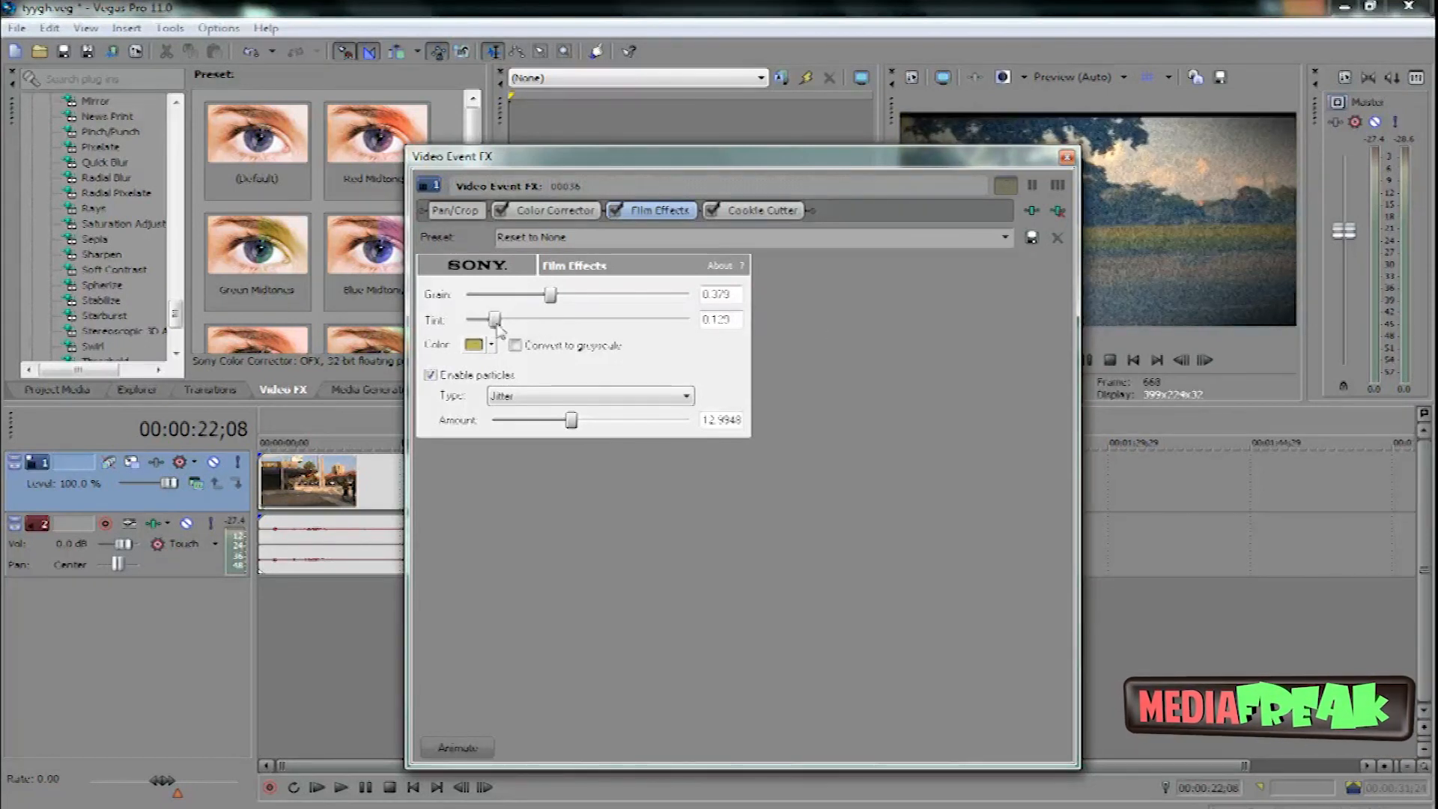
Close Video Event FX and play the second clip from 00:00:19;00 to 00:00:25;17 to review the film look.
click(1067, 156)
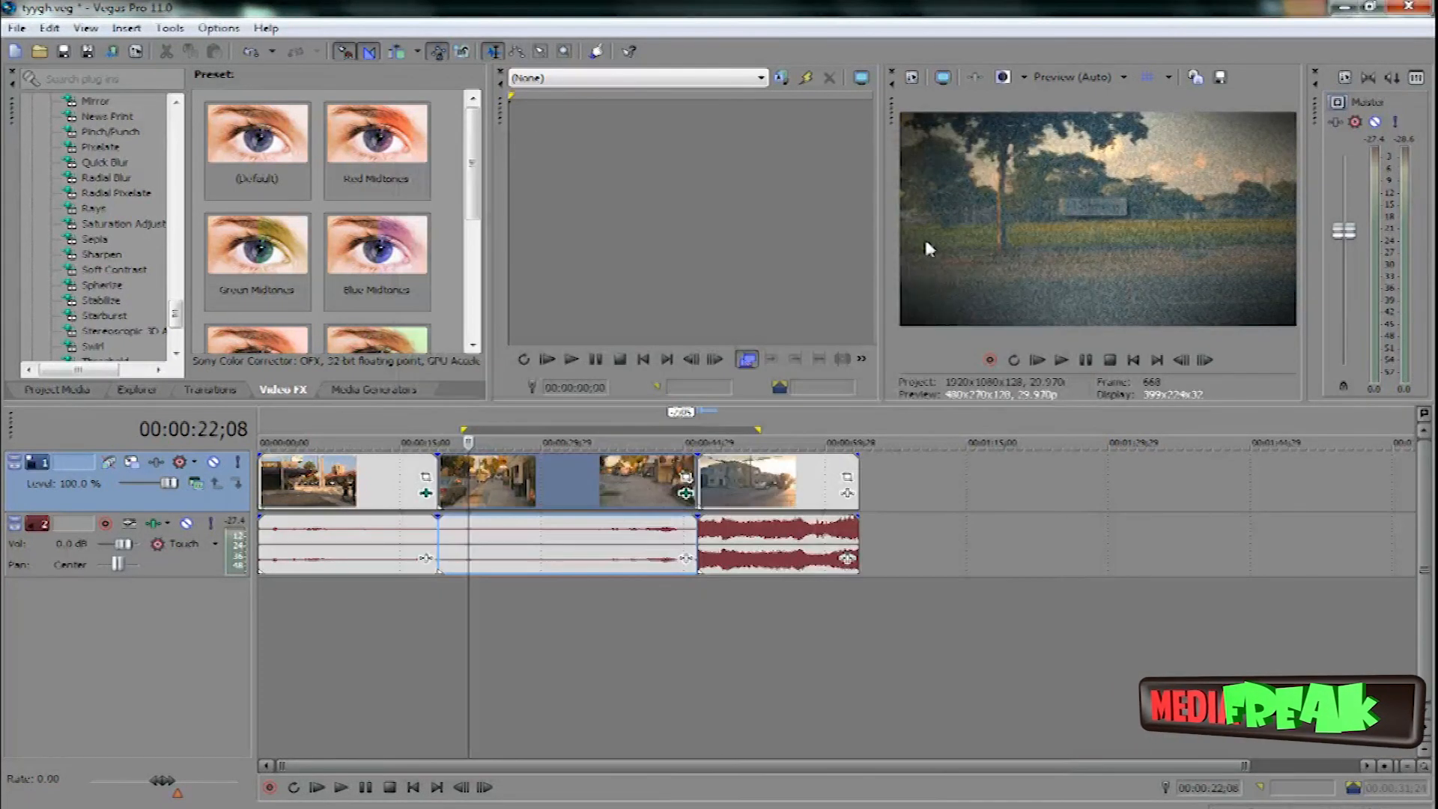
click(438, 442)
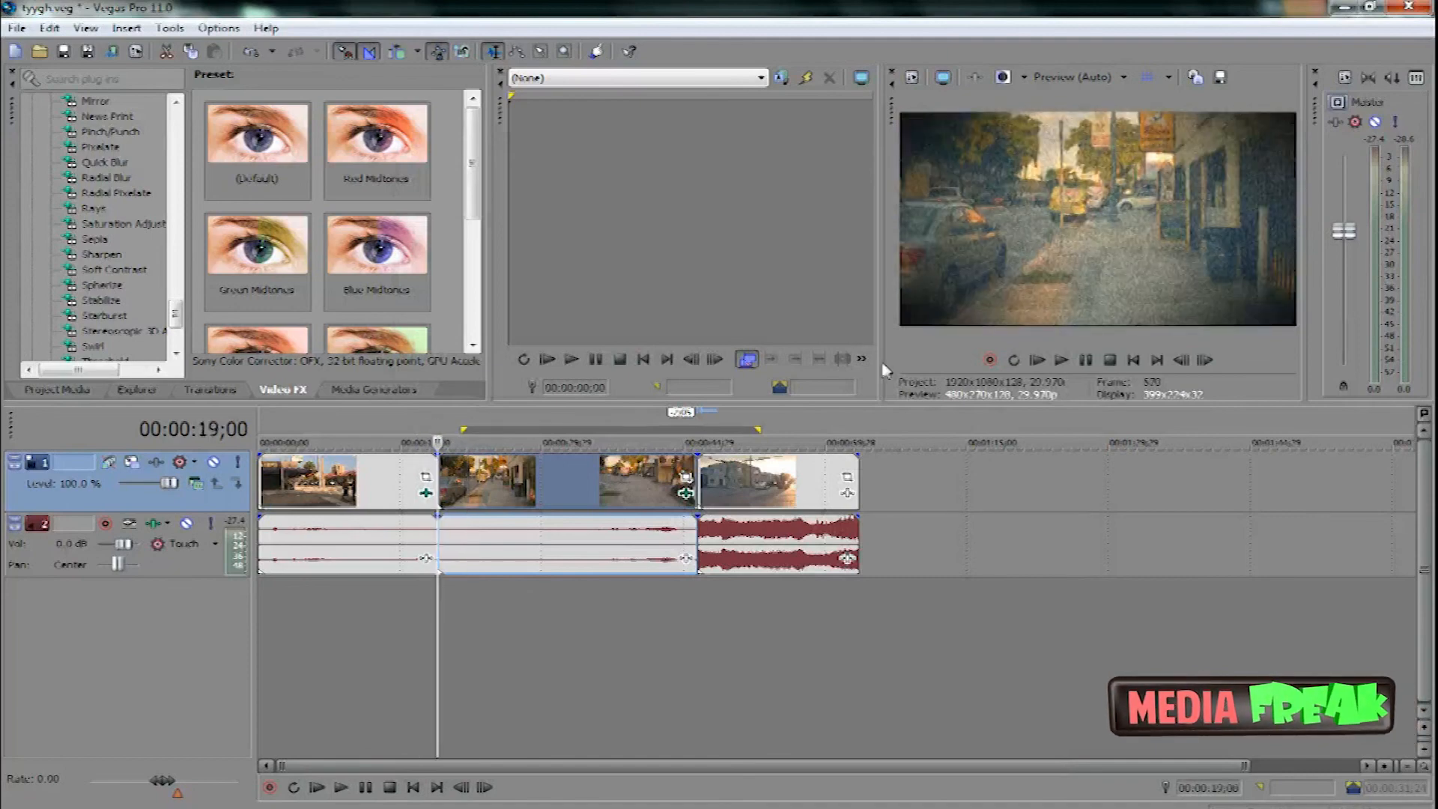
click(1063, 362)
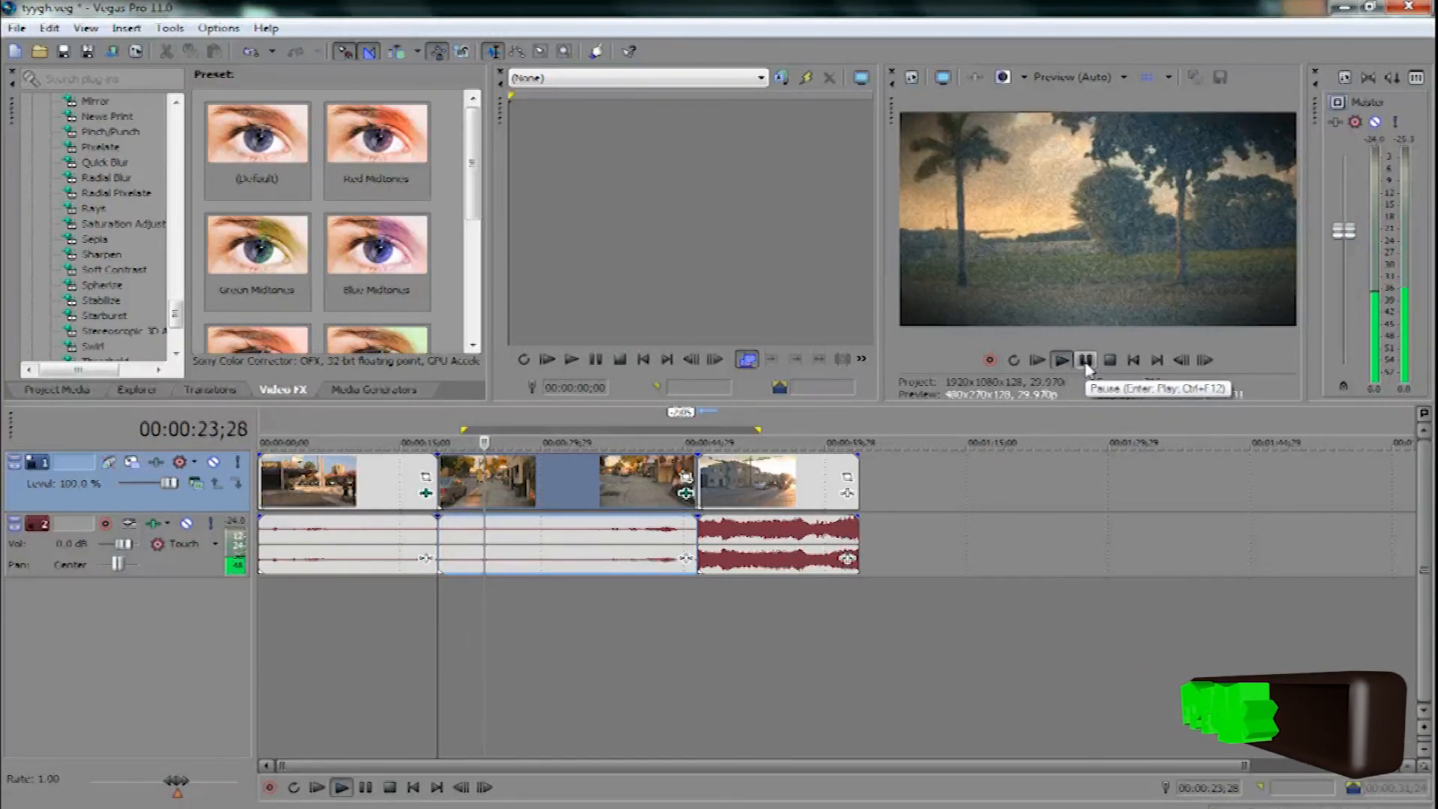
click(1086, 362)
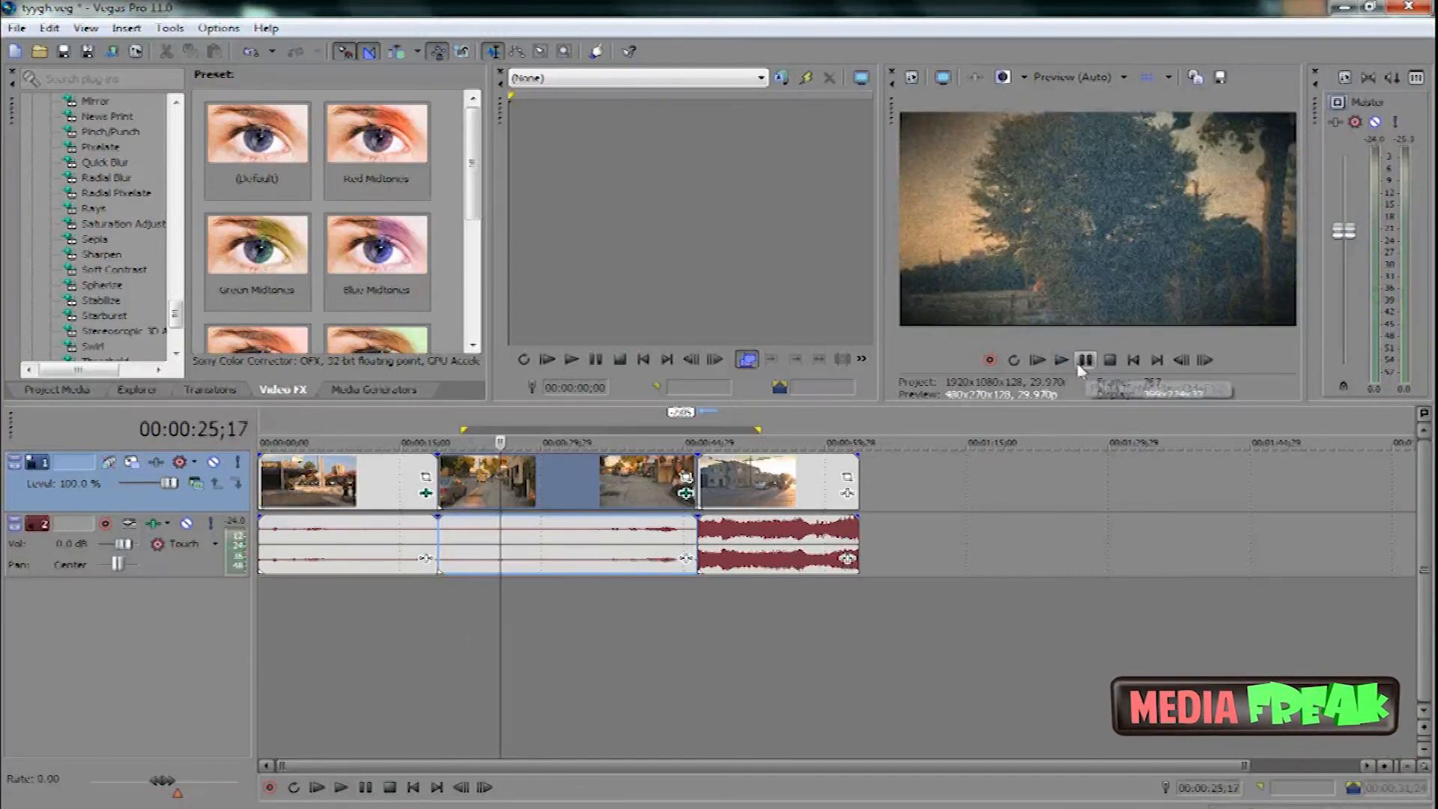
Move Film Effects behind Cookie Cutter in the second clip's effects chain, disable it and close Video Event FX.
right_click(550, 505)
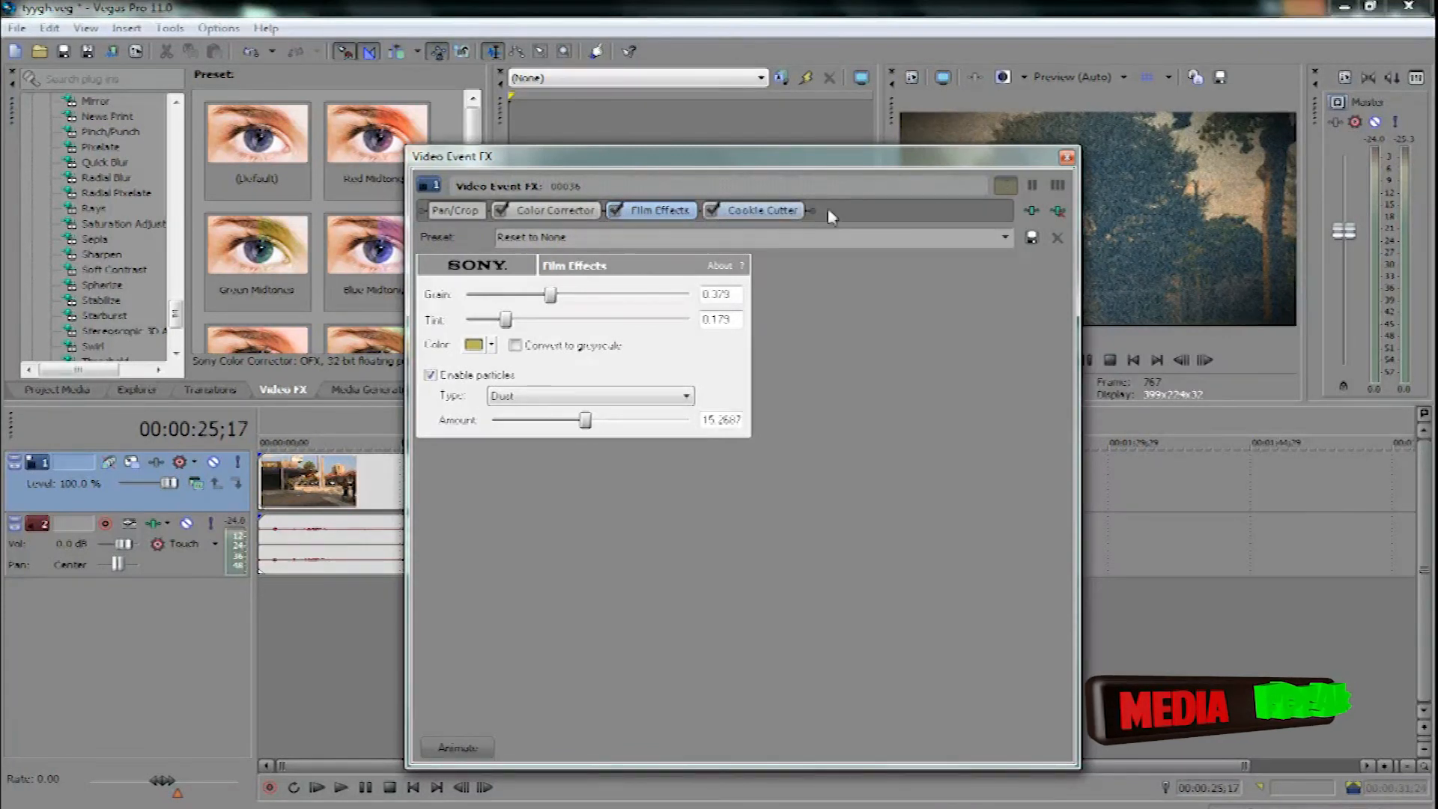
drag(666, 213, 861, 215)
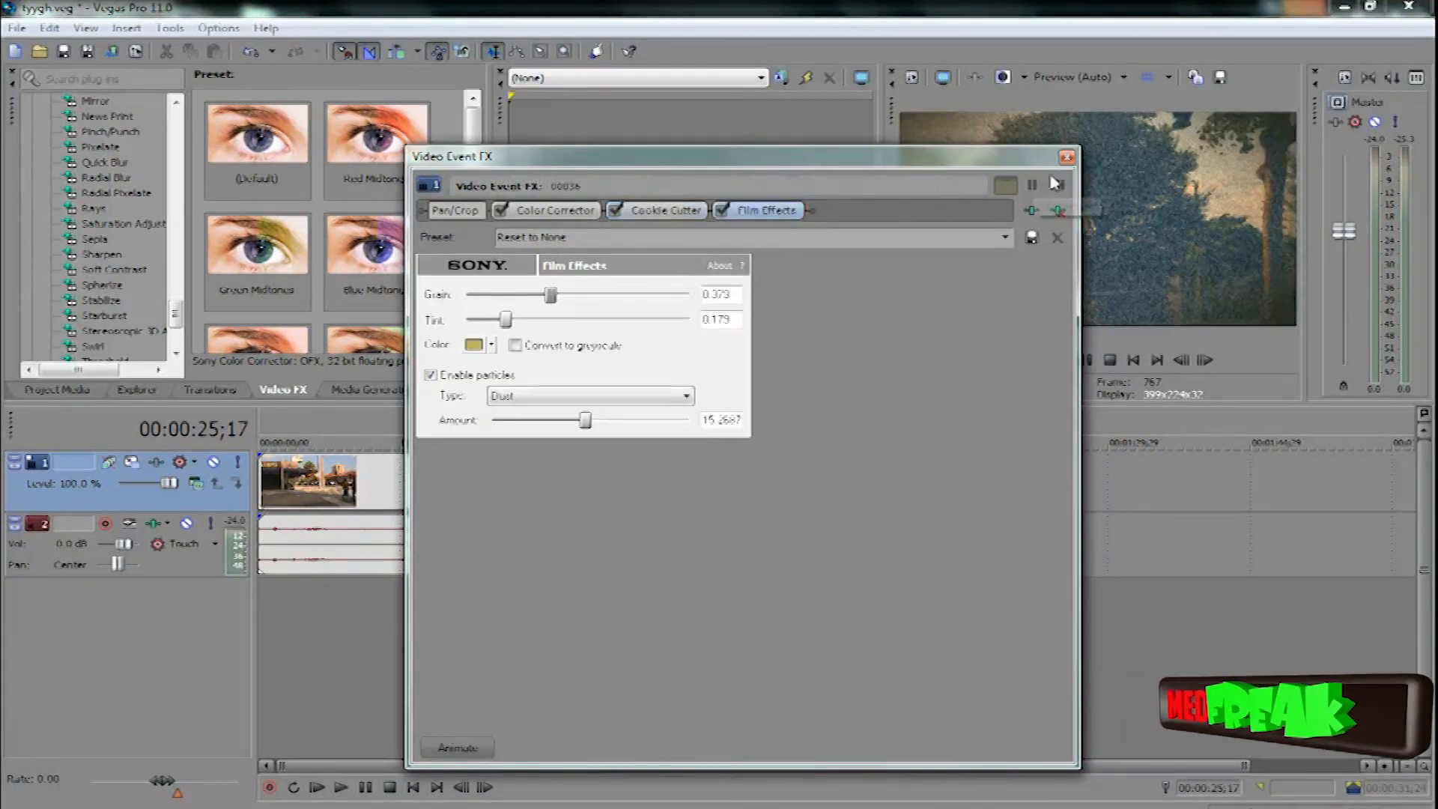
click(721, 212)
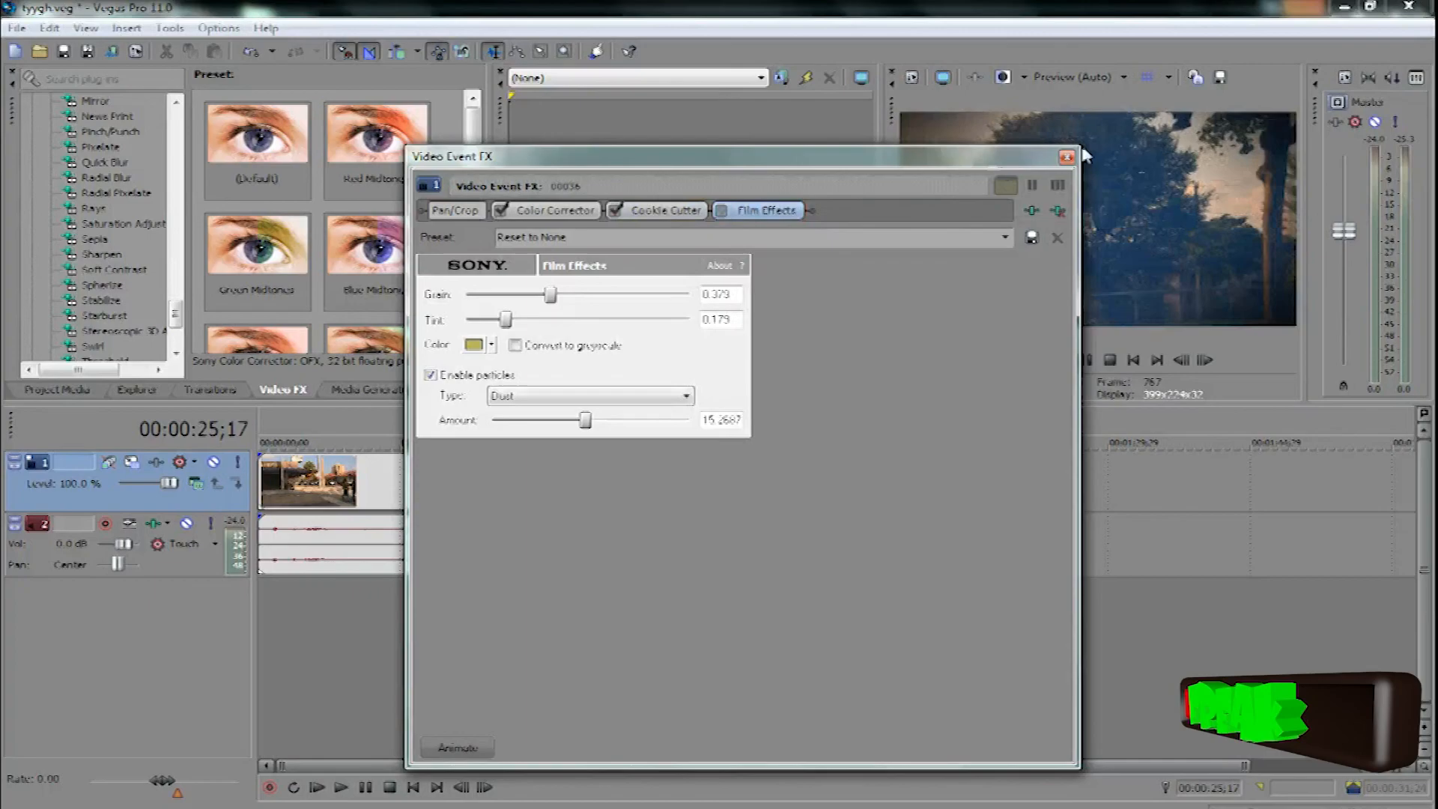
click(1066, 156)
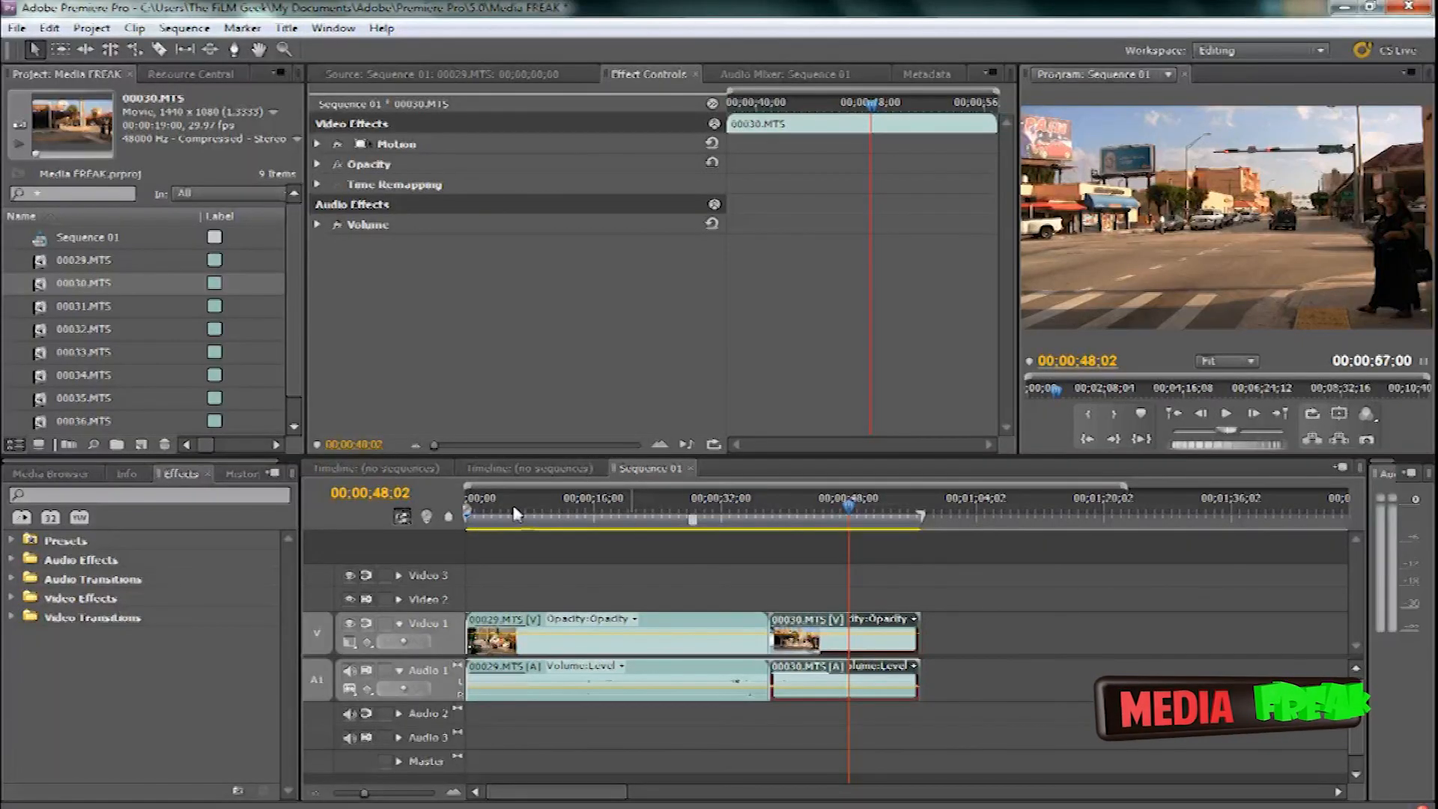
Switch to Premiere Pro and move the Sequence 01 playhead to 00;00;06;00 in the first clip.
click(516, 510)
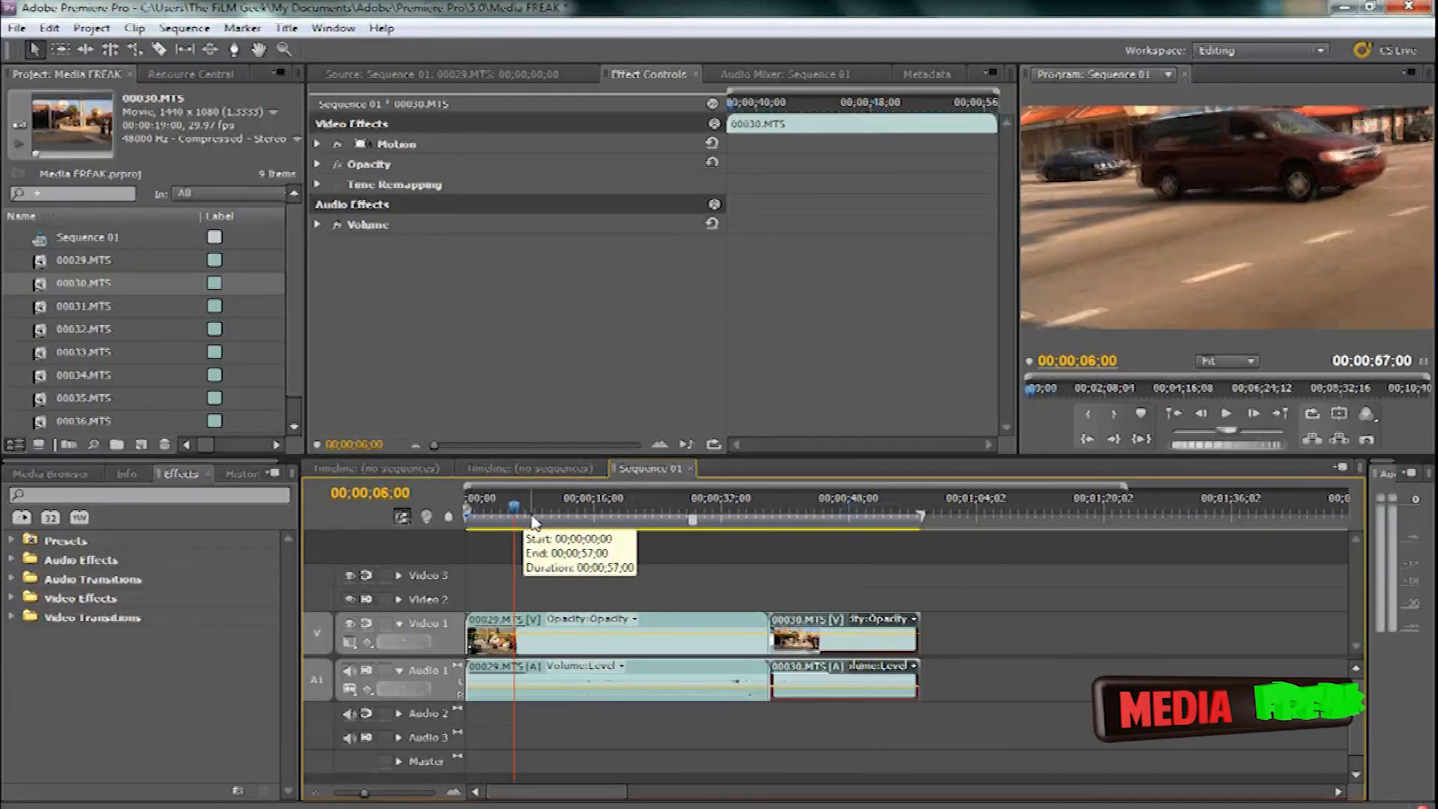